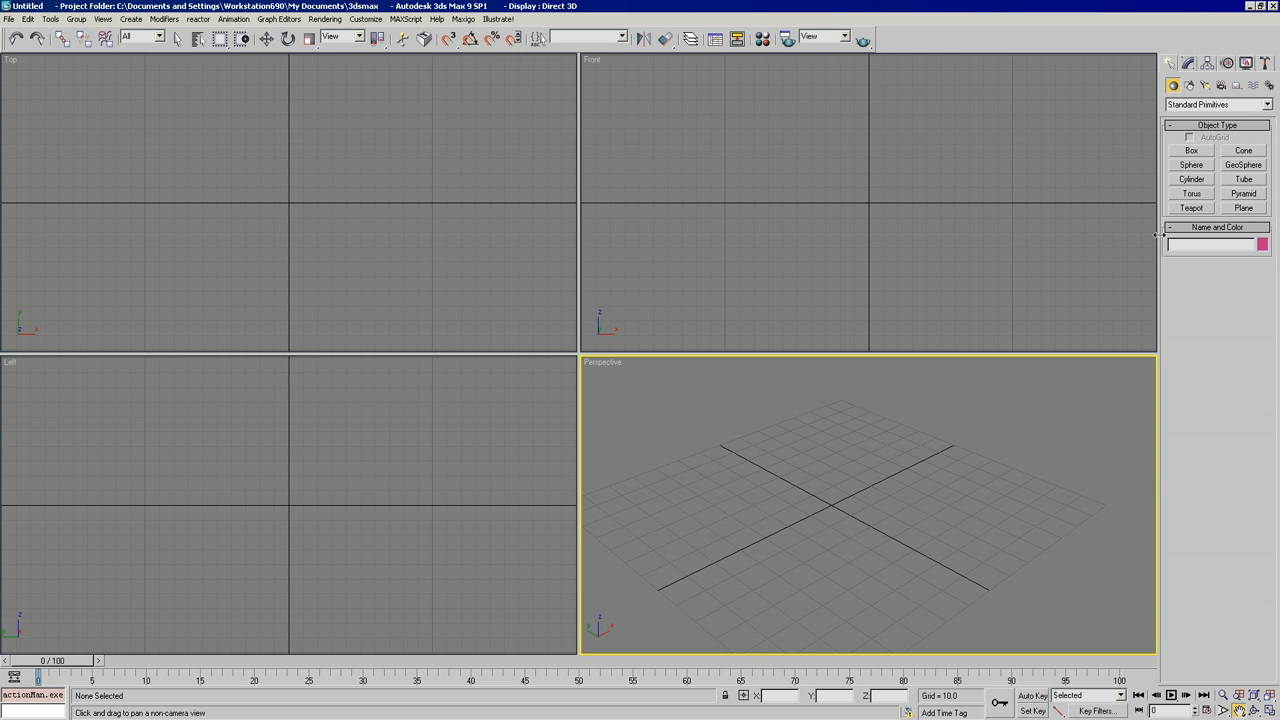
- Draw a circle spline centred near the origin in the Top view
{"action": "scroll", "coordinate": [366, 214], "scroll_direction": "up", "scroll_amount": 2}
{"action": "left_click_drag", "start_coordinate": [362, 214], "coordinate": [352, 233]}
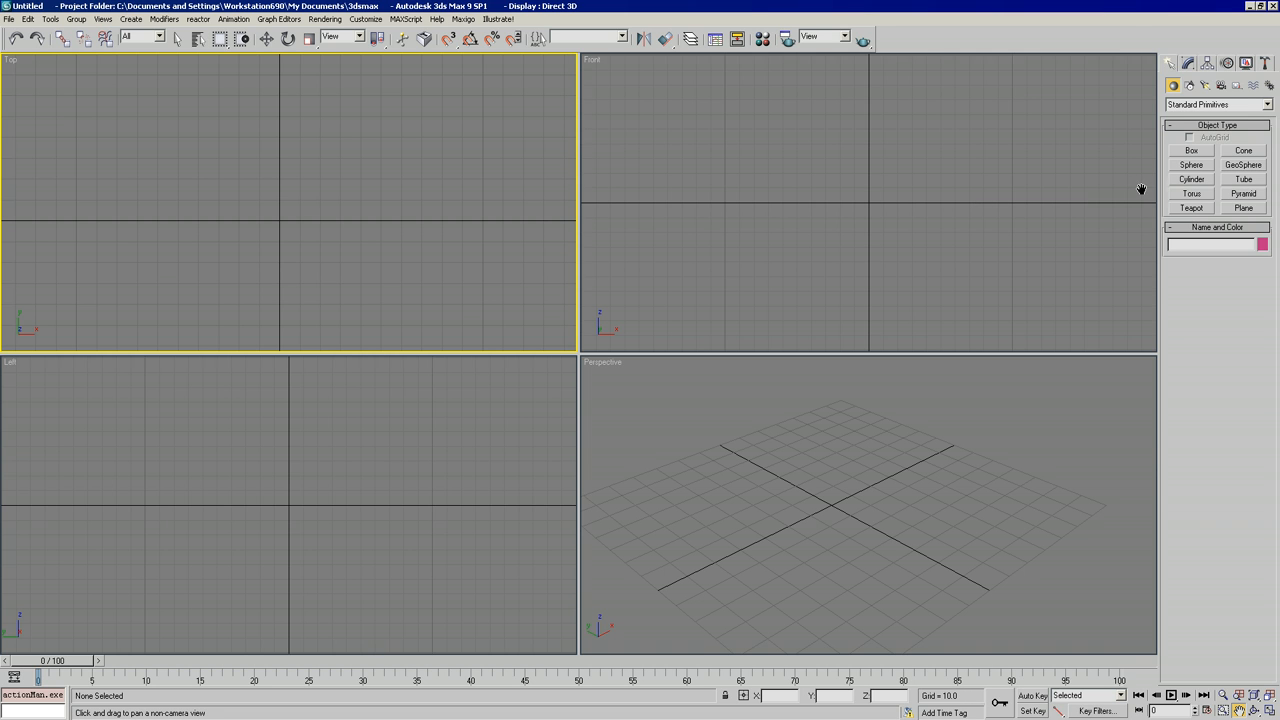
{"action": "left_click", "coordinate": [1189, 86]}
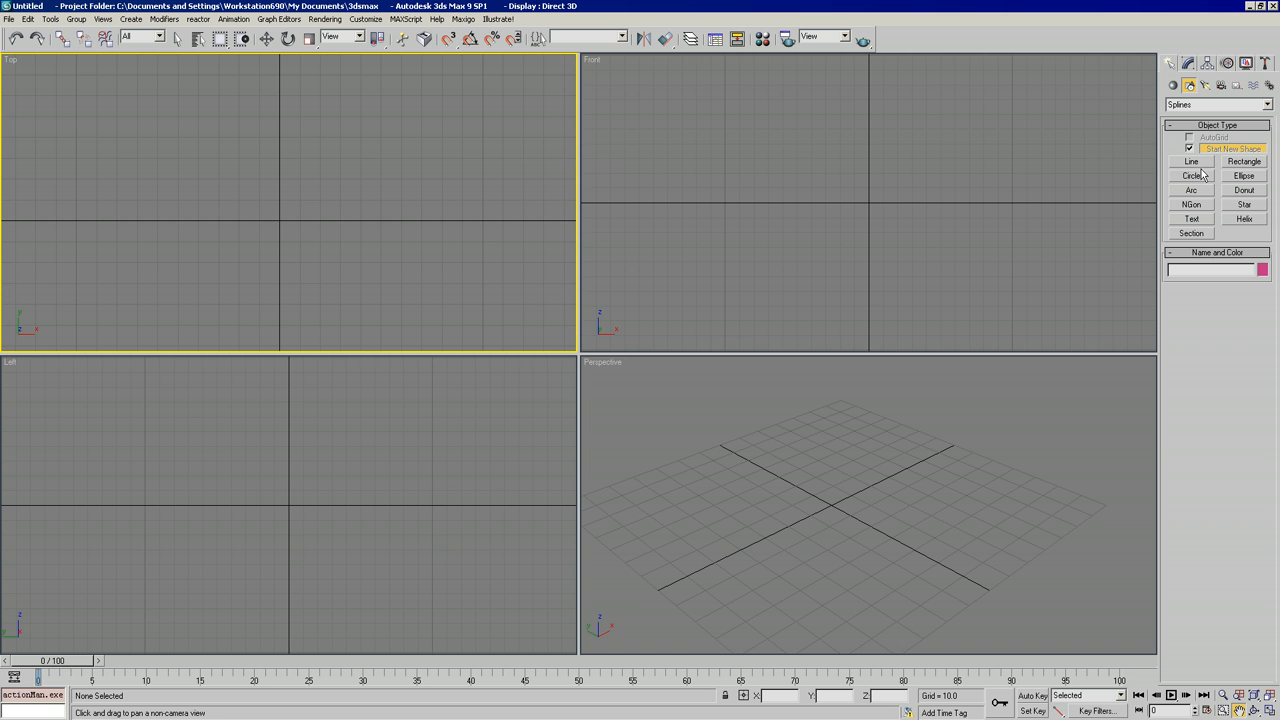
{"action": "left_click", "coordinate": [1192, 176]}
{"action": "left_click_drag", "start_coordinate": [280, 220], "coordinate": [360, 193]}
- Centre the circle on the world origin by setting its absolute X and Y positions to 0
{"action": "key", "text": "w"}
{"action": "key", "text": "F12"}
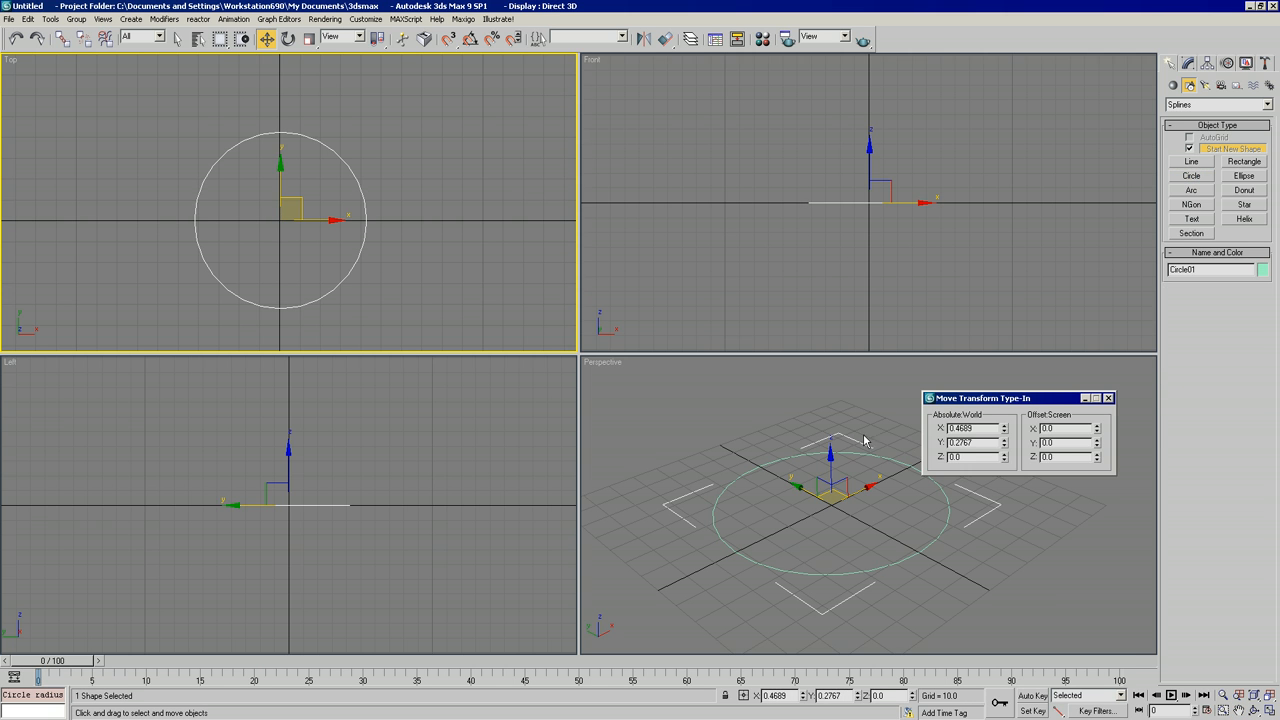
{"action": "right_click", "coordinate": [1003, 430]}
{"action": "right_click", "coordinate": [1003, 443]}
{"action": "left_click", "coordinate": [1108, 398]}
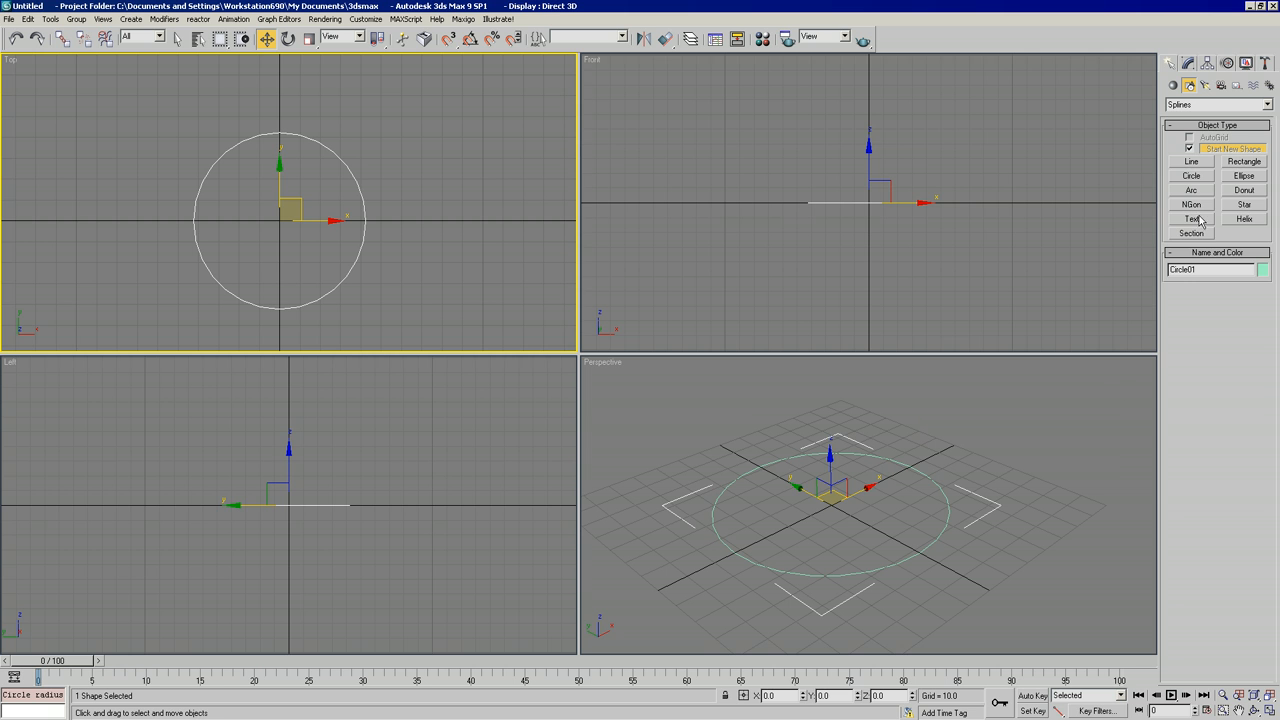
- Draw a rectangle about 53 long and 26 wide over the circle's lower half in the Top view and set its X position to 0
{"action": "left_click", "coordinate": [1244, 162]}
{"action": "left_click_drag", "start_coordinate": [257, 334], "coordinate": [310, 223]}
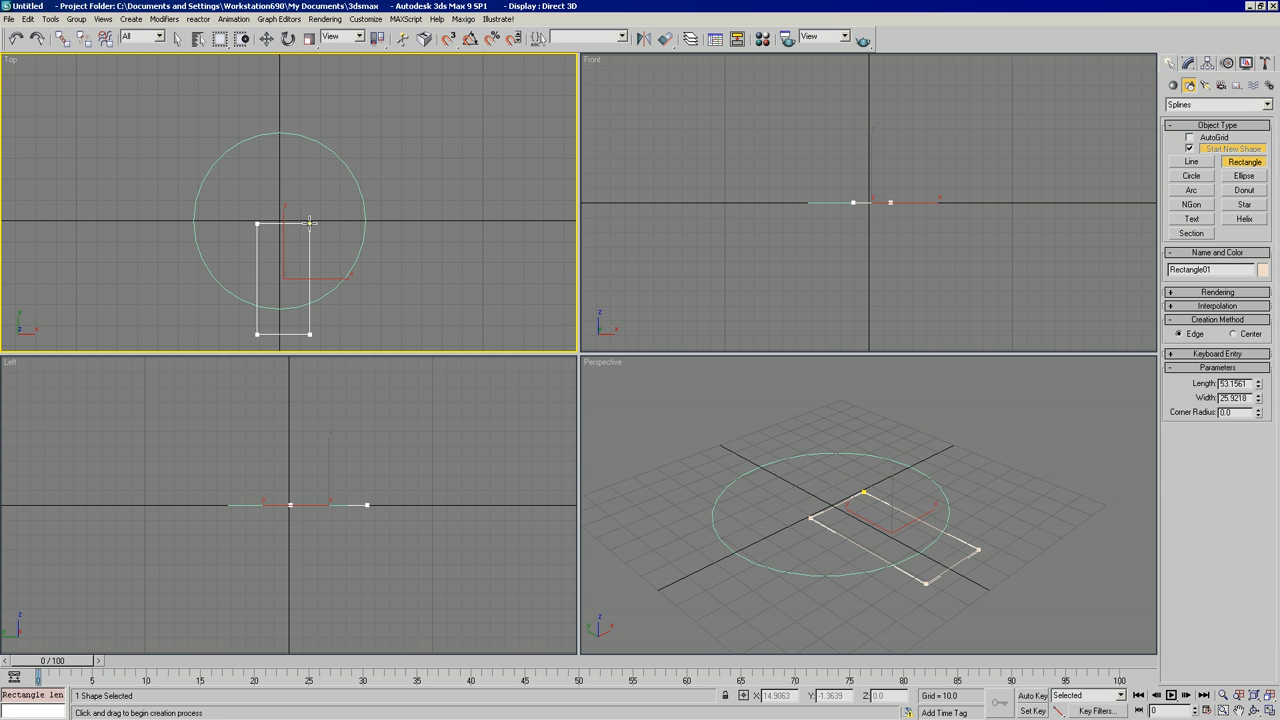
{"action": "right_click", "coordinate": [266, 38]}
{"action": "right_click", "coordinate": [1003, 430]}
{"action": "left_click", "coordinate": [1108, 398]}
- Move the rectangle down along Y to about -50.16 and widen it to about 36.29
{"action": "left_click_drag", "start_coordinate": [278, 232], "coordinate": [278, 279]}
{"action": "left_click", "coordinate": [1239, 710]}
{"action": "left_click_drag", "start_coordinate": [454, 289], "coordinate": [449, 197]}
{"action": "left_click", "coordinate": [1188, 62]}
{"action": "left_click_drag", "start_coordinate": [1259, 279], "coordinate": [1247, 238]}
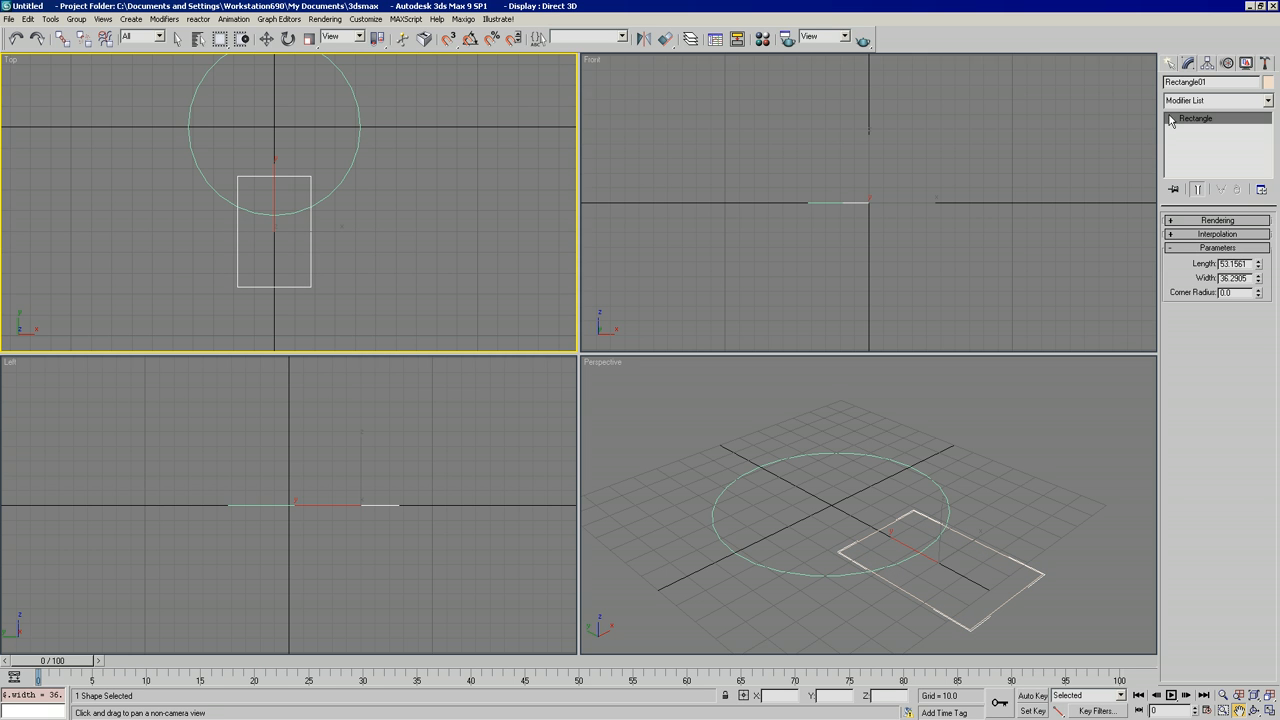
- Convert the rectangle to an editable spline and attach the circle to it
{"action": "key", "text": "w"}
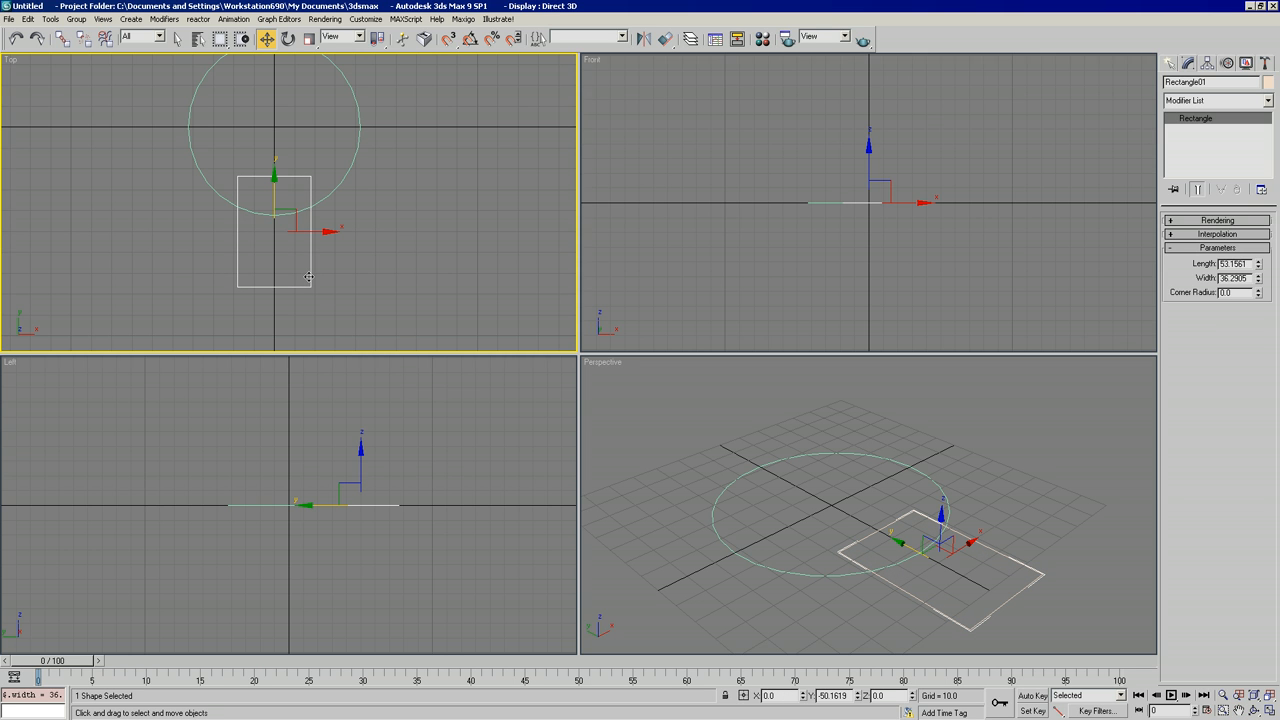
{"action": "right_click", "coordinate": [309, 277]}
{"action": "mouse_move", "coordinate": [340, 411]}
{"action": "left_click", "coordinate": [420, 414]}
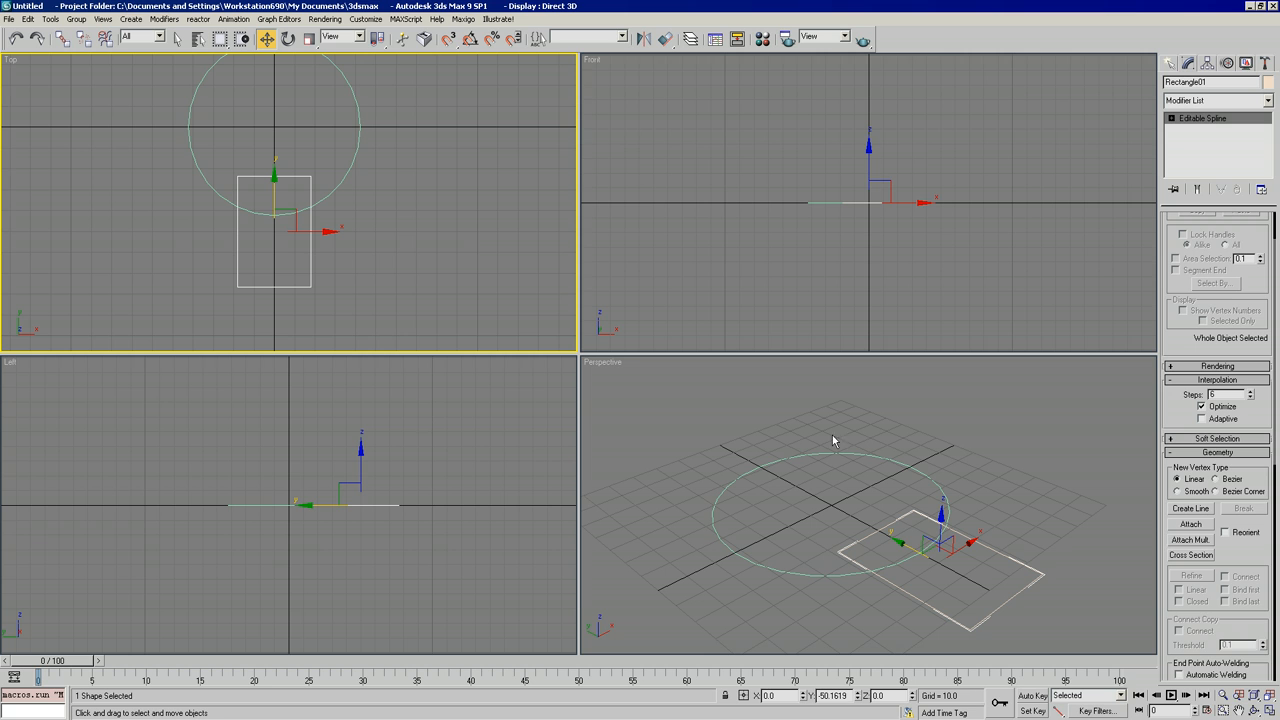
{"action": "left_click", "coordinate": [1190, 524]}
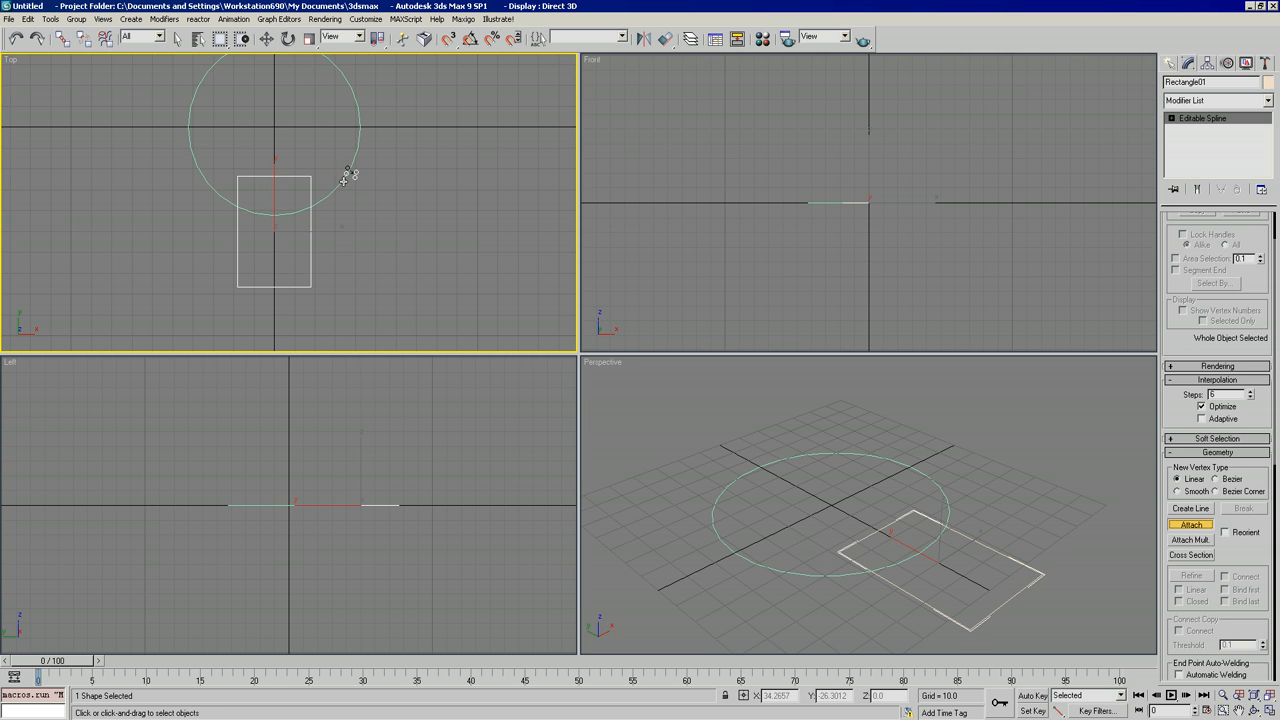
{"action": "left_click", "coordinate": [1203, 526]}
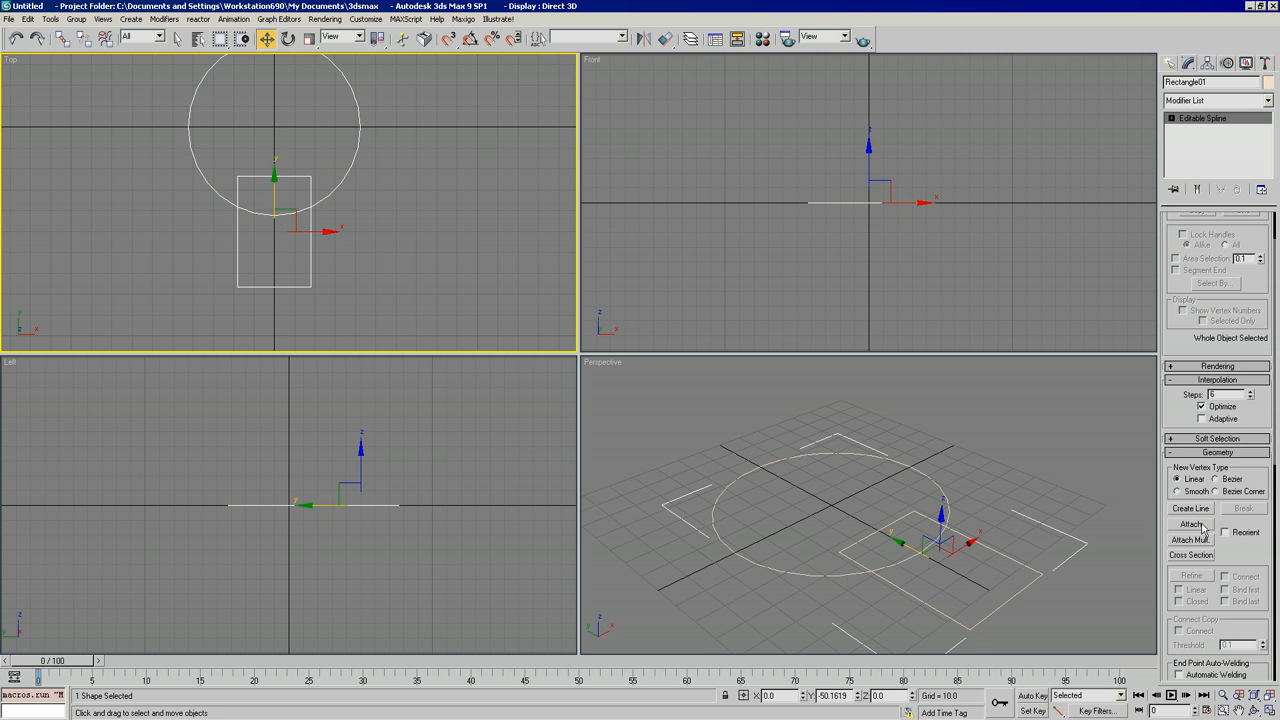
- Trim away the circle's arc inside the rectangle and the rectangle's upper part inside the circle at spline level
{"action": "left_click", "coordinate": [1171, 118]}
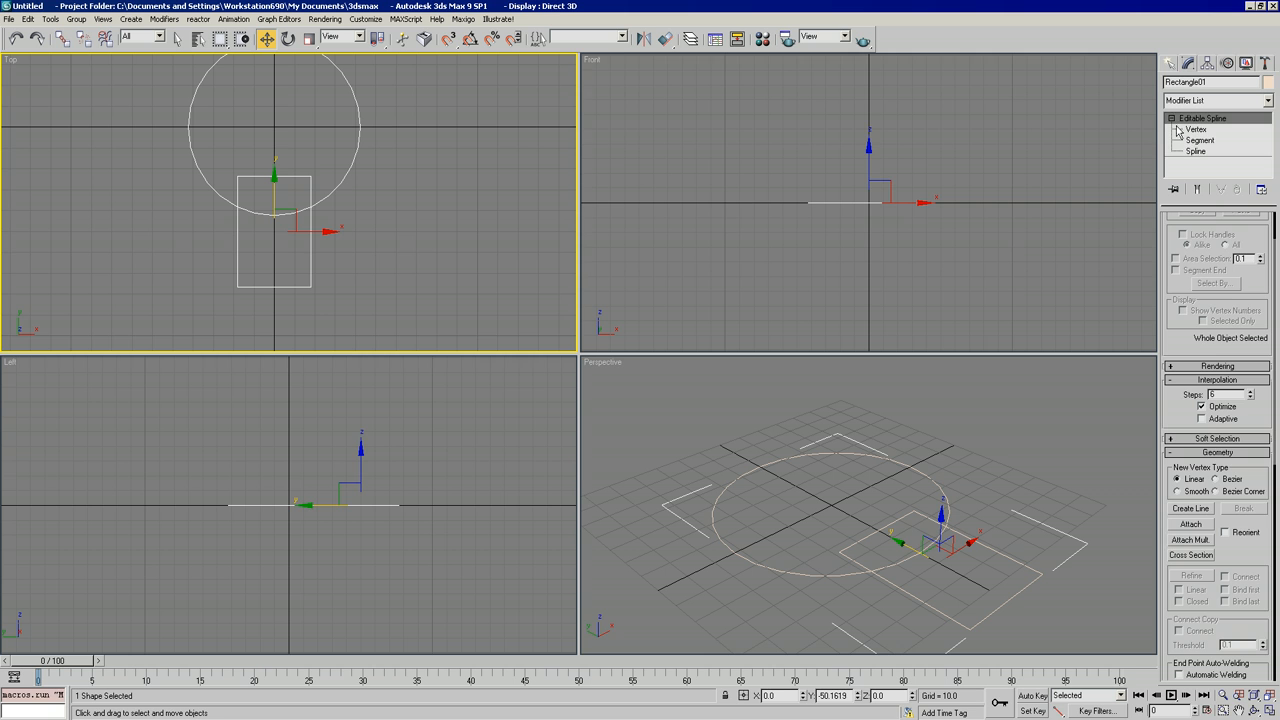
{"action": "left_click", "coordinate": [1192, 150]}
{"action": "scroll", "coordinate": [1259, 408], "scroll_direction": "down", "scroll_amount": 5}
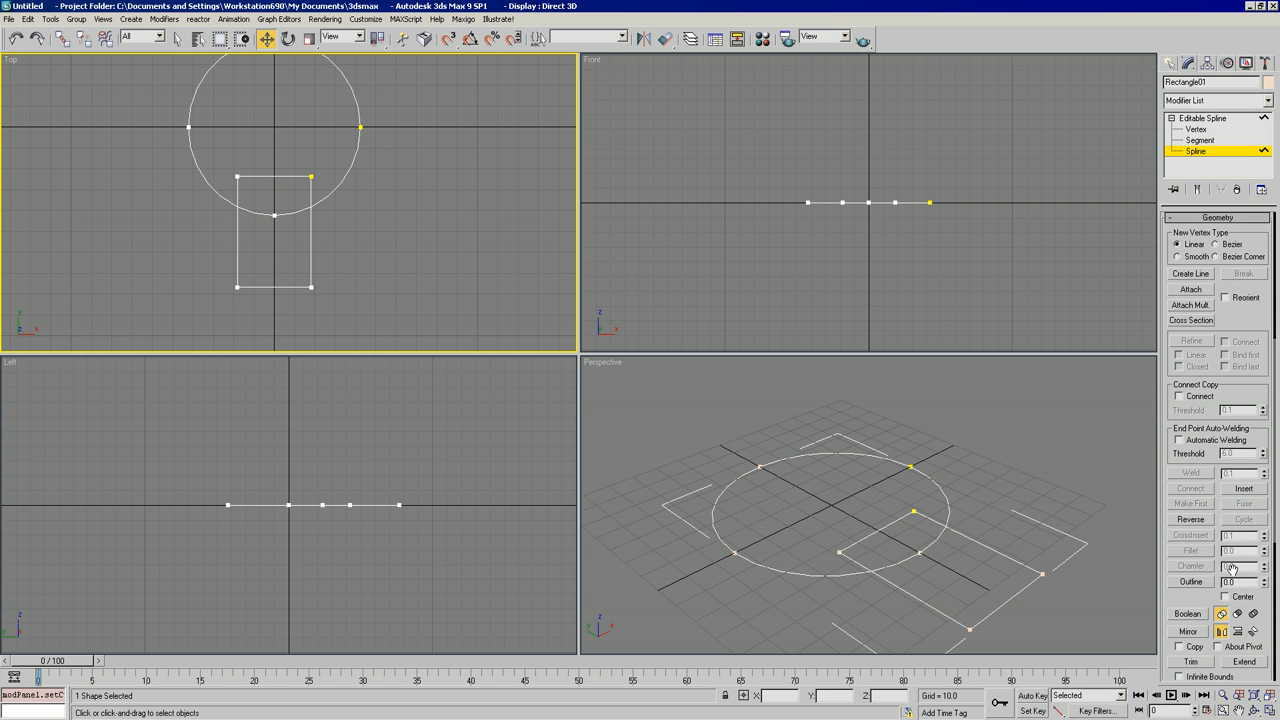
{"action": "left_click", "coordinate": [1190, 661]}
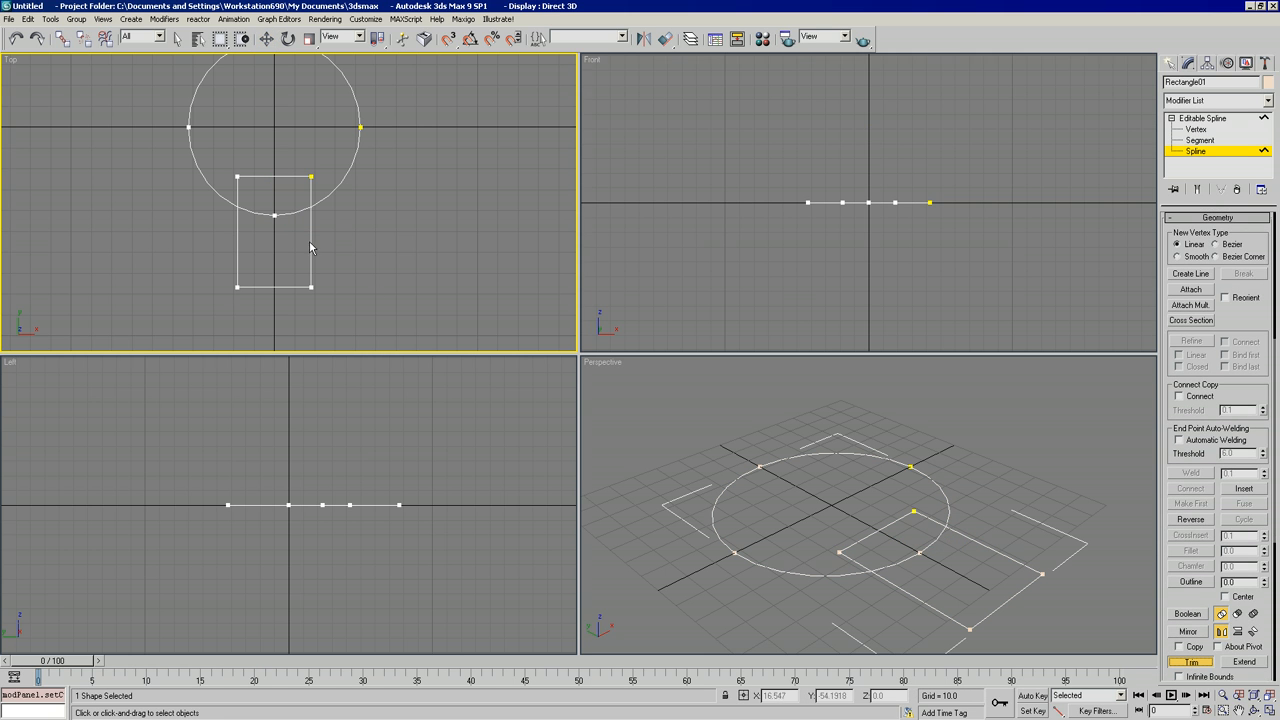
{"action": "left_click", "coordinate": [288, 212]}
{"action": "left_click", "coordinate": [287, 177]}
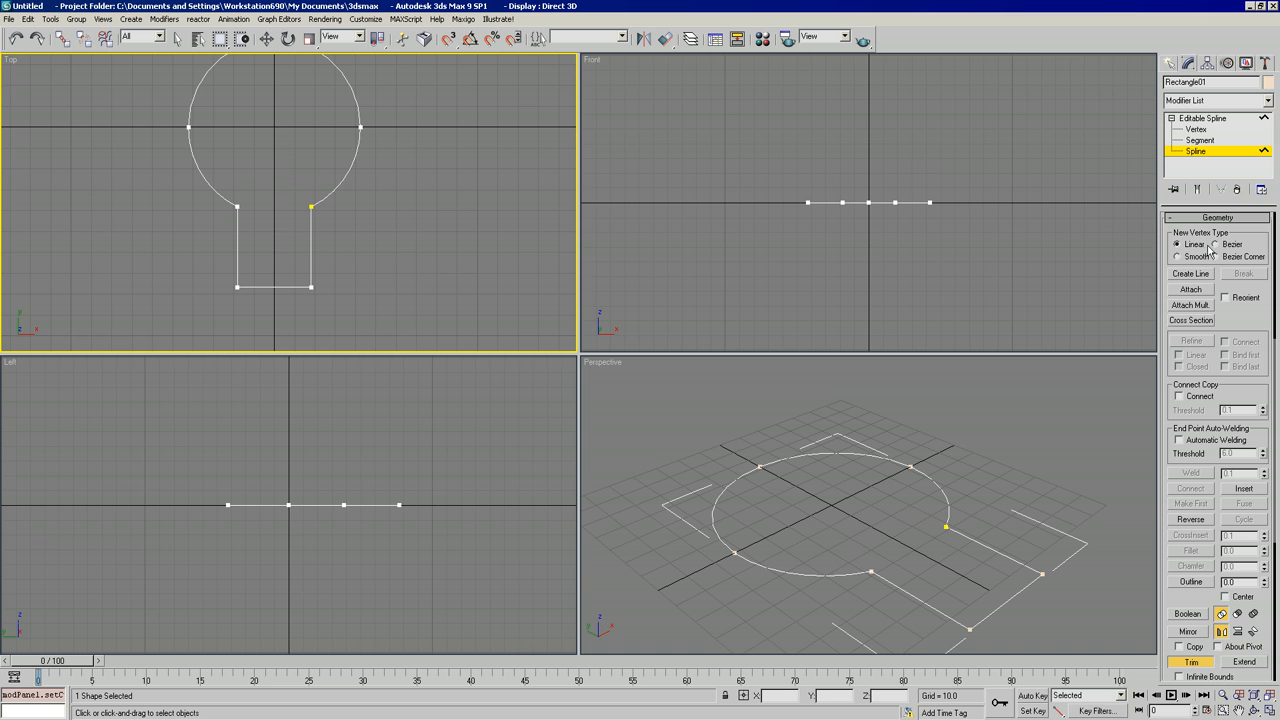
{"action": "left_click", "coordinate": [1191, 662]}
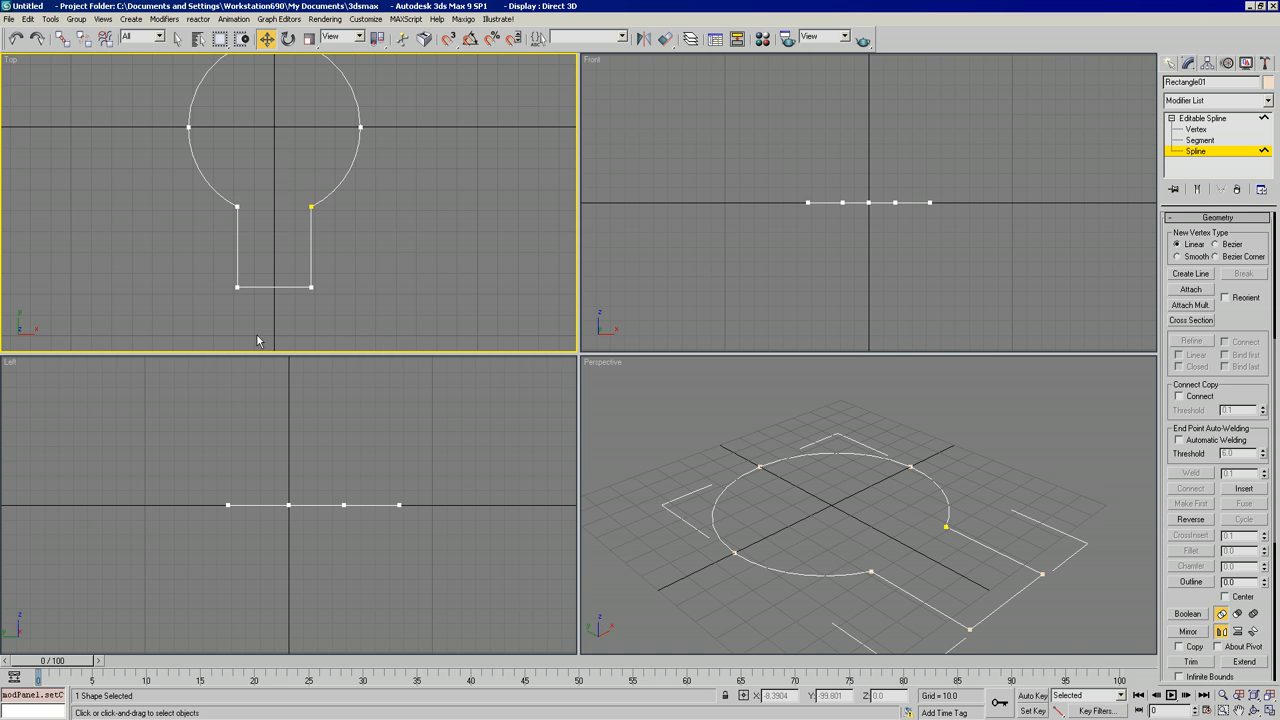
- Divide the neck's bottom segment with one new vertex at its midpoint
{"action": "left_click", "coordinate": [1240, 710]}
{"action": "left_click_drag", "start_coordinate": [382, 221], "coordinate": [372, 257]}
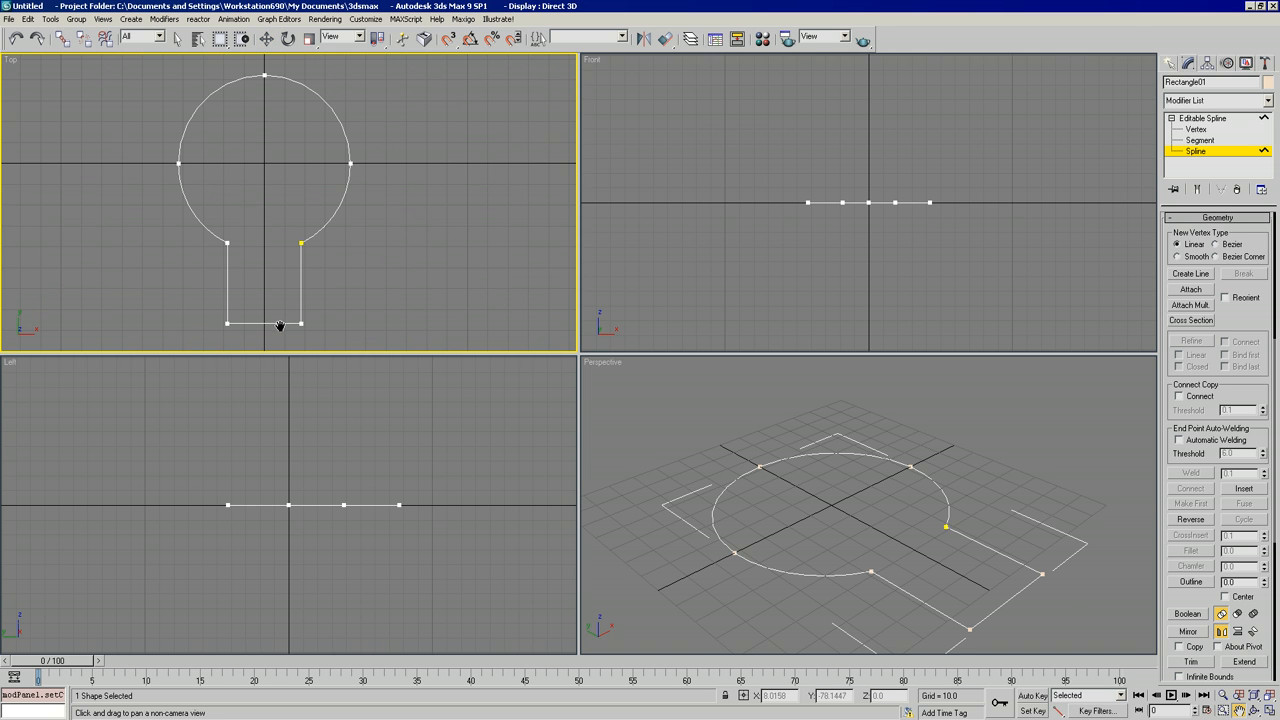
{"action": "left_click", "coordinate": [267, 39]}
{"action": "left_click", "coordinate": [1199, 141]}
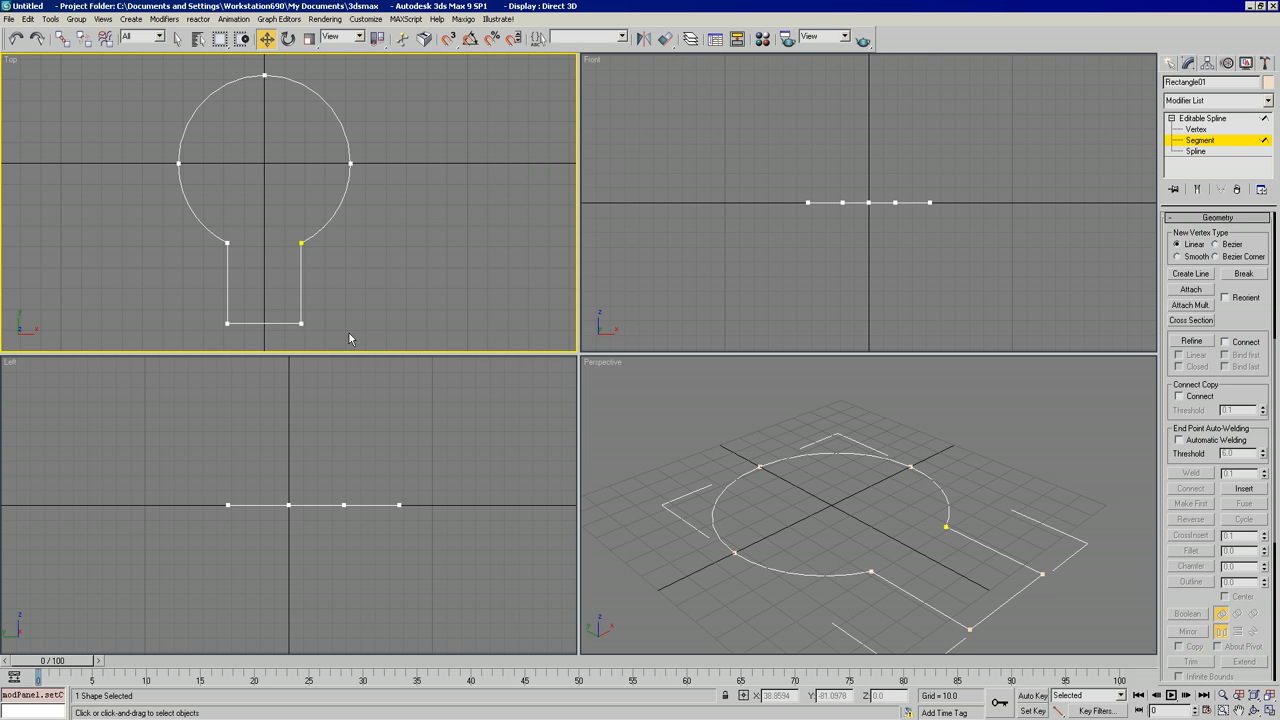
{"action": "left_click", "coordinate": [272, 323]}
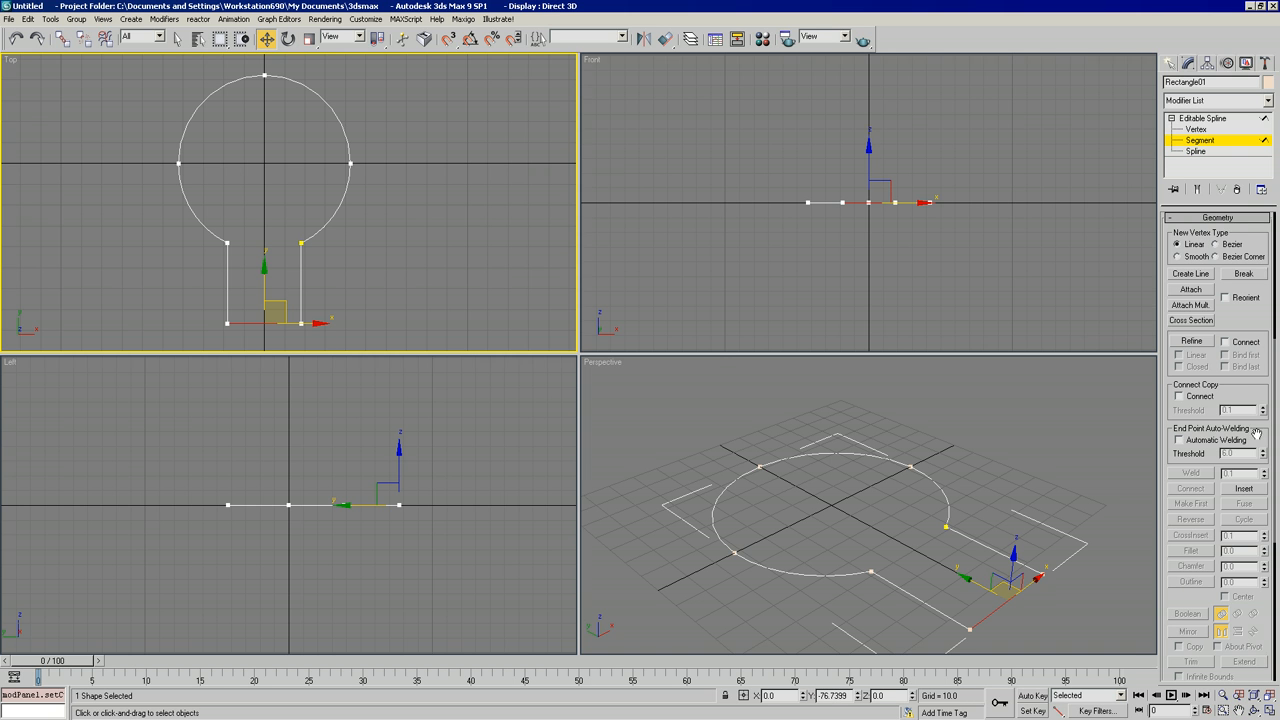
{"action": "scroll", "coordinate": [1240, 460], "scroll_direction": "down", "scroll_amount": 5}
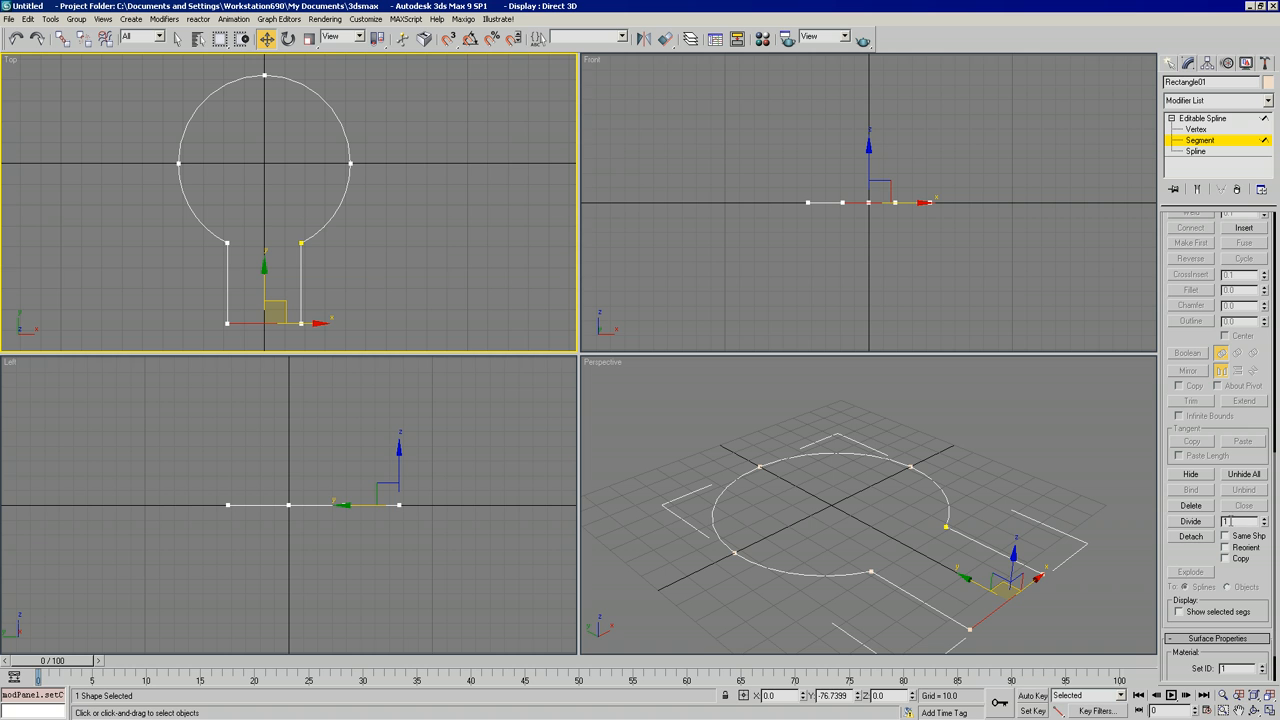
{"action": "left_click", "coordinate": [1195, 524]}
- Delete all segments on the right half of the outline, leaving a half profile
{"action": "left_click", "coordinate": [297, 334]}
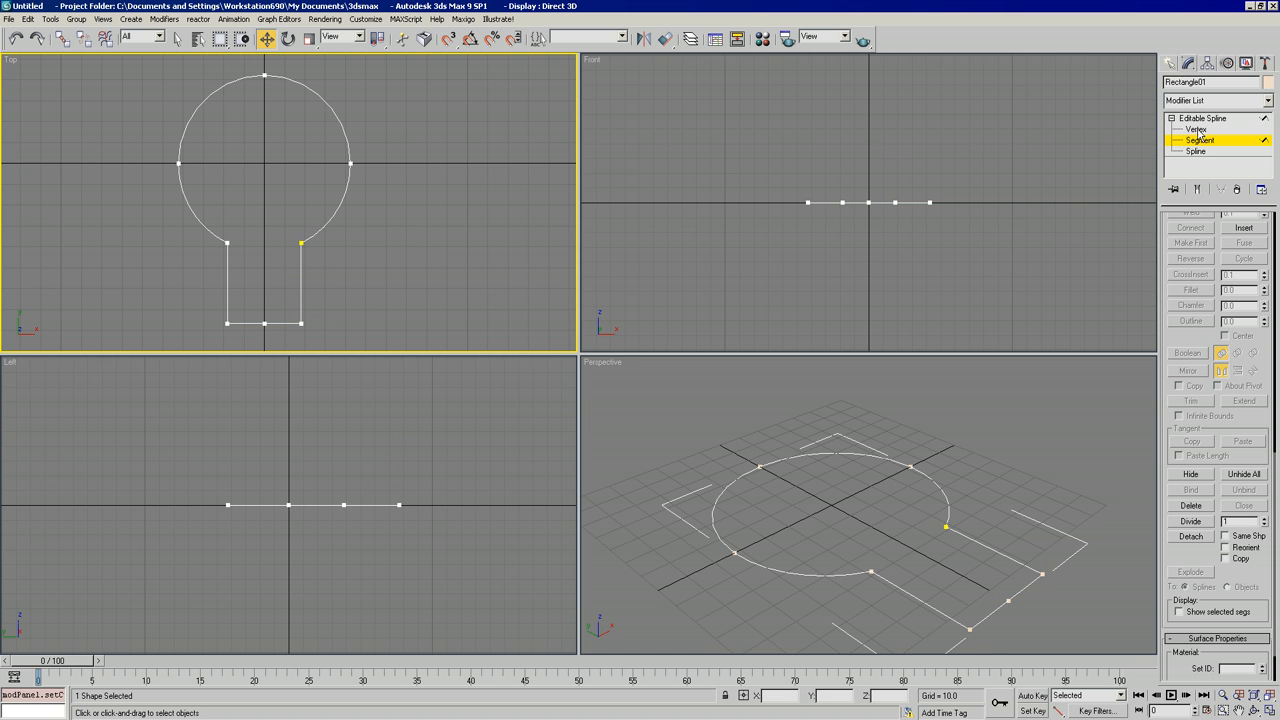
{"action": "left_click_drag", "start_coordinate": [377, 333], "coordinate": [338, 72]}
{"action": "key", "text": "Delete"}
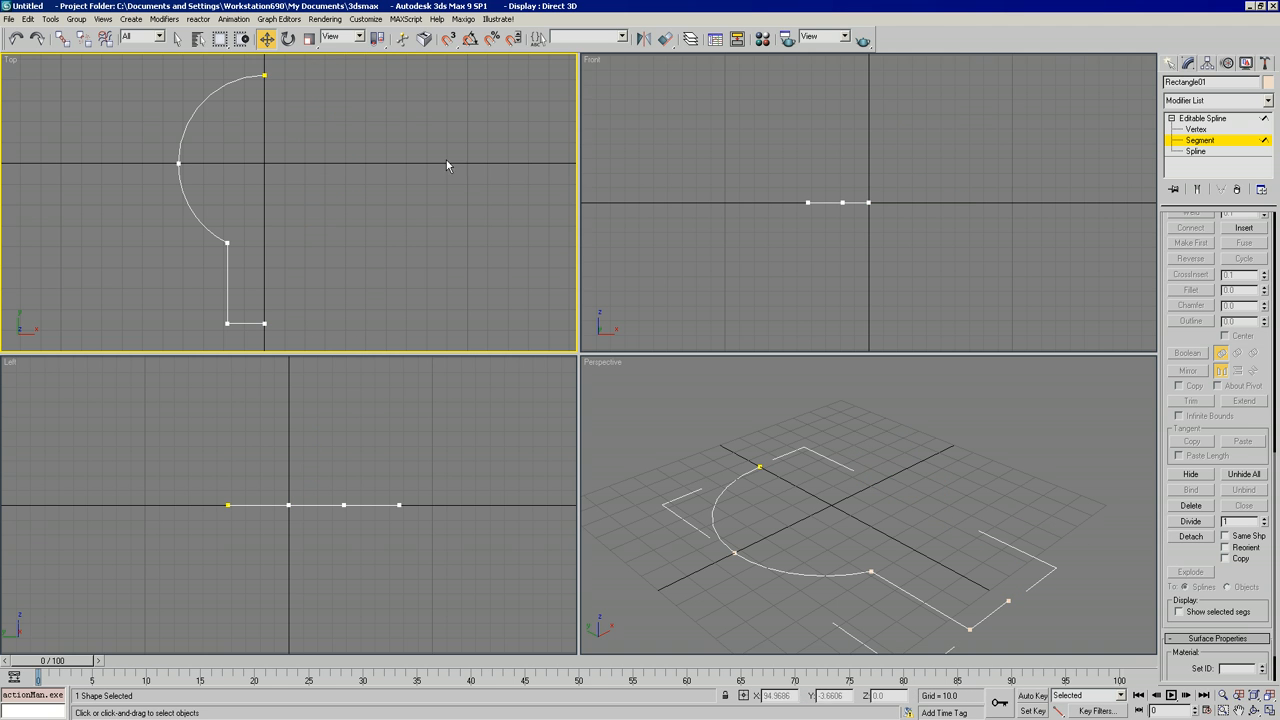
- Weld the overlapping vertices where the arc meets the neck with a 0.1 threshold and fillet that corner by 23.0
{"action": "left_click", "coordinate": [1195, 129]}
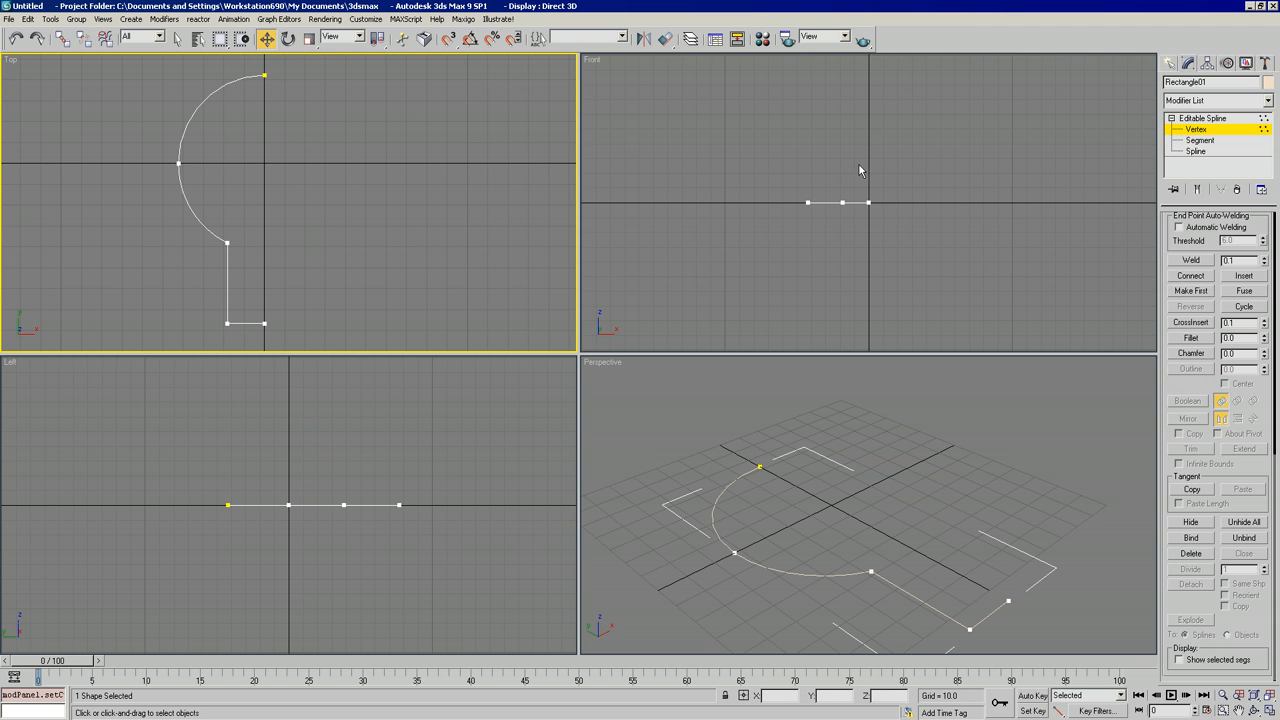
{"action": "left_click_drag", "start_coordinate": [294, 214], "coordinate": [229, 264]}
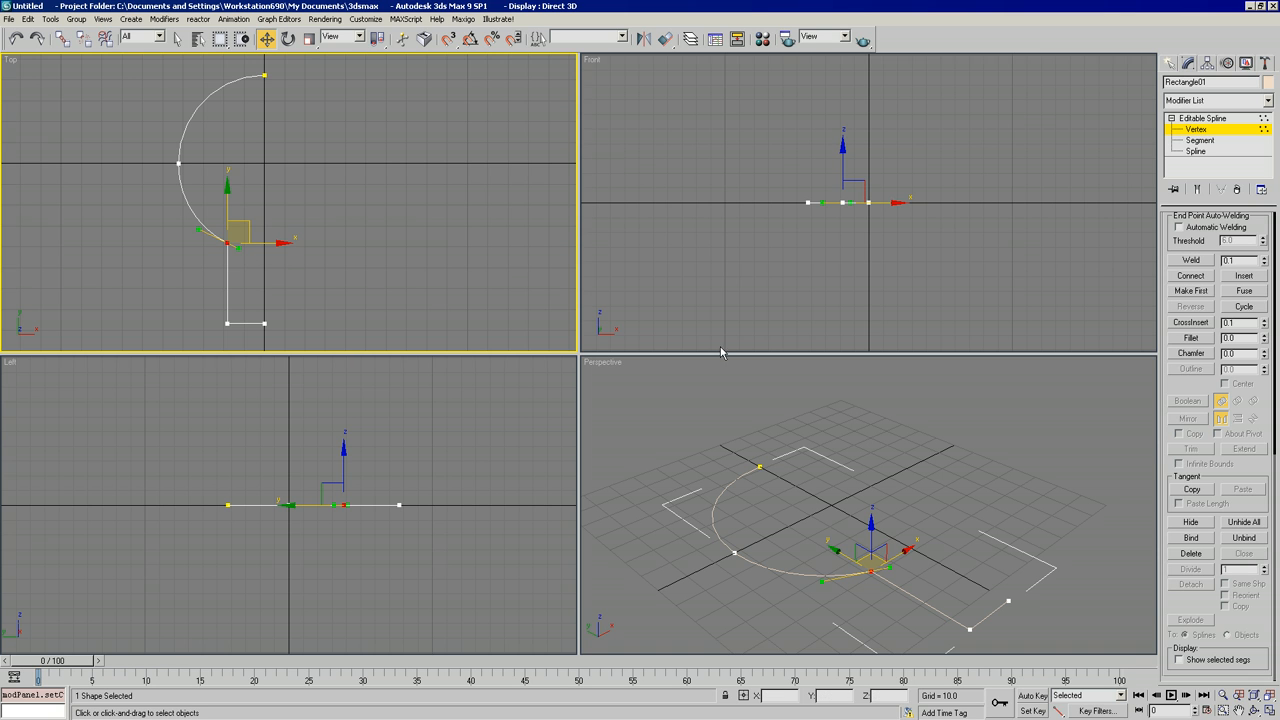
{"action": "left_click", "coordinate": [1191, 260]}
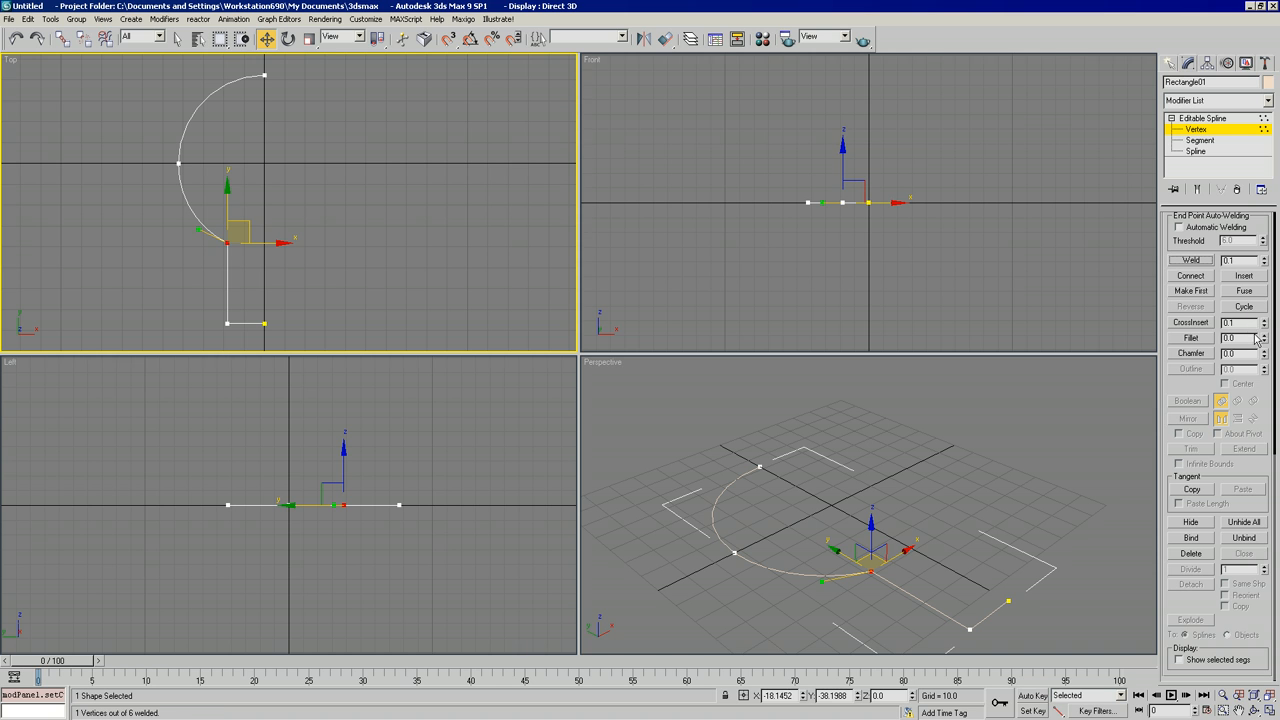
{"action": "left_click_drag", "start_coordinate": [1265, 341], "coordinate": [1265, 322]}
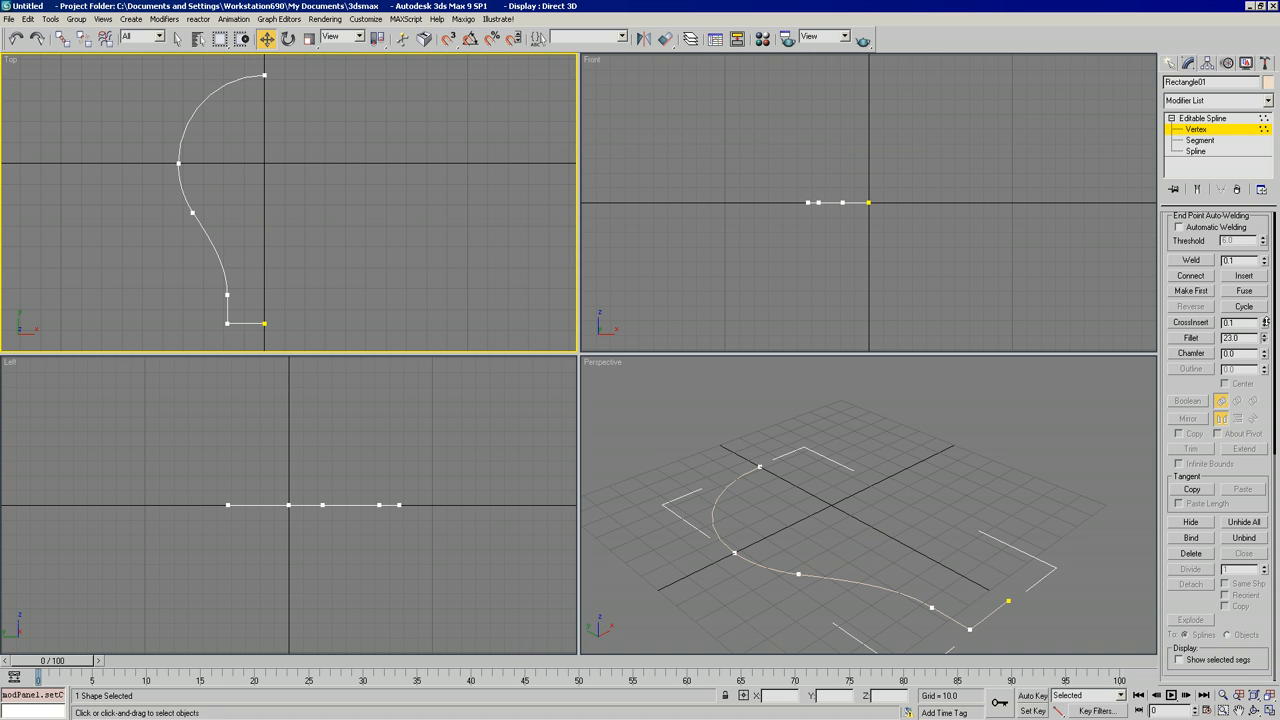
- Delete the short horizontal segment at the base of the neck and leave segment editing
{"action": "left_click", "coordinate": [1200, 128]}
{"action": "left_click", "coordinate": [340, 251]}
{"action": "left_click", "coordinate": [257, 323]}
{"action": "left_click", "coordinate": [1195, 151]}
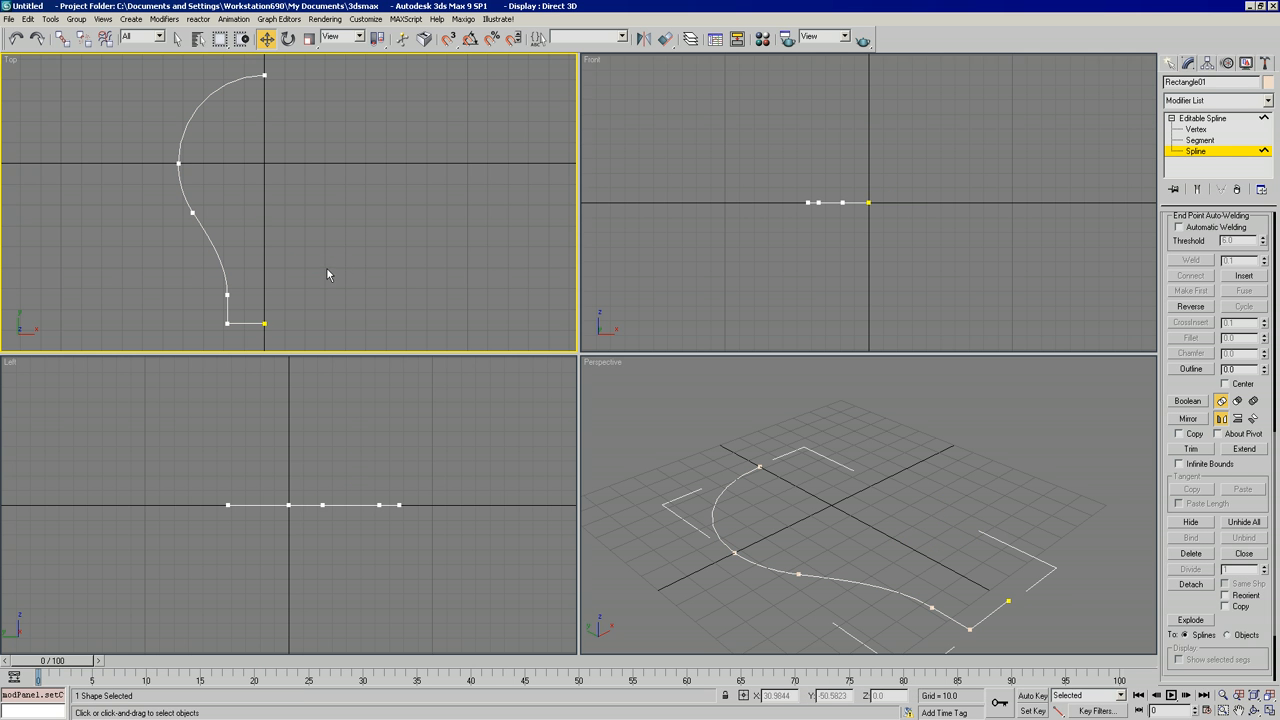
{"action": "left_click", "coordinate": [1200, 140]}
{"action": "left_click", "coordinate": [255, 323]}
{"action": "key", "text": "Delete"}
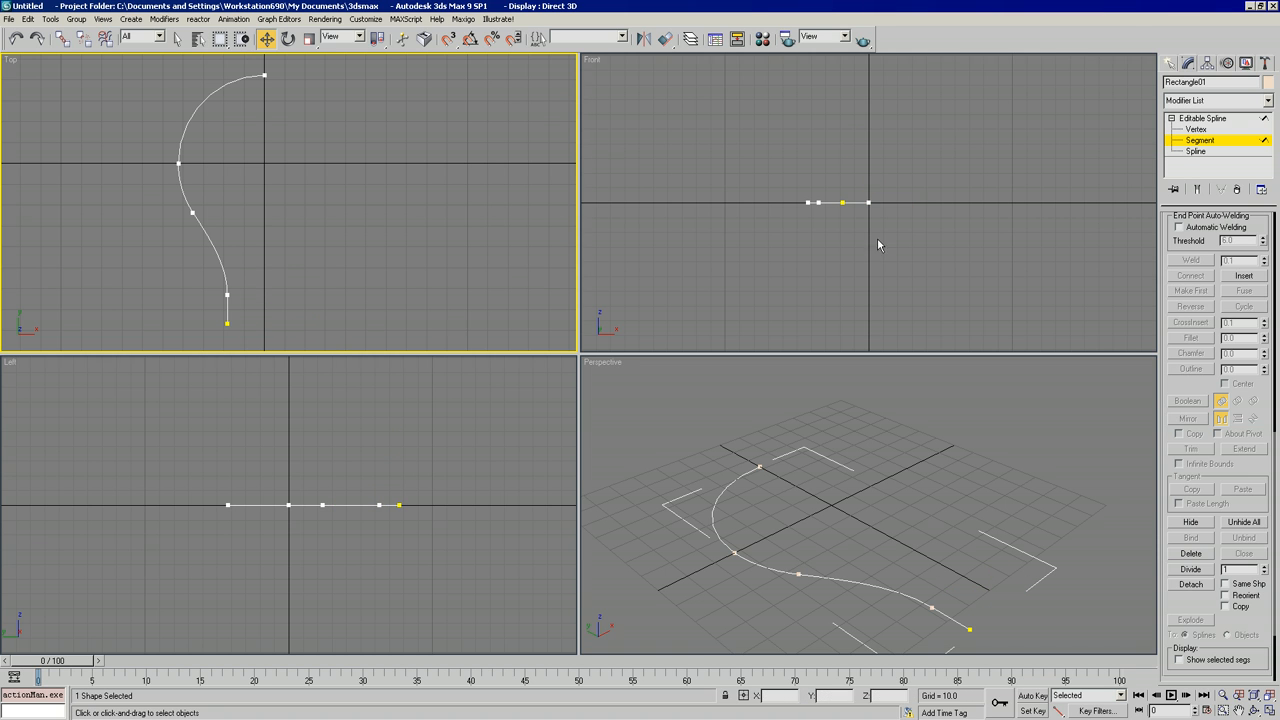
{"action": "left_click", "coordinate": [1200, 140]}
- Reselect the half profile and apply a Lathe modifier to revolve it into a bulb
{"action": "left_click", "coordinate": [296, 248]}
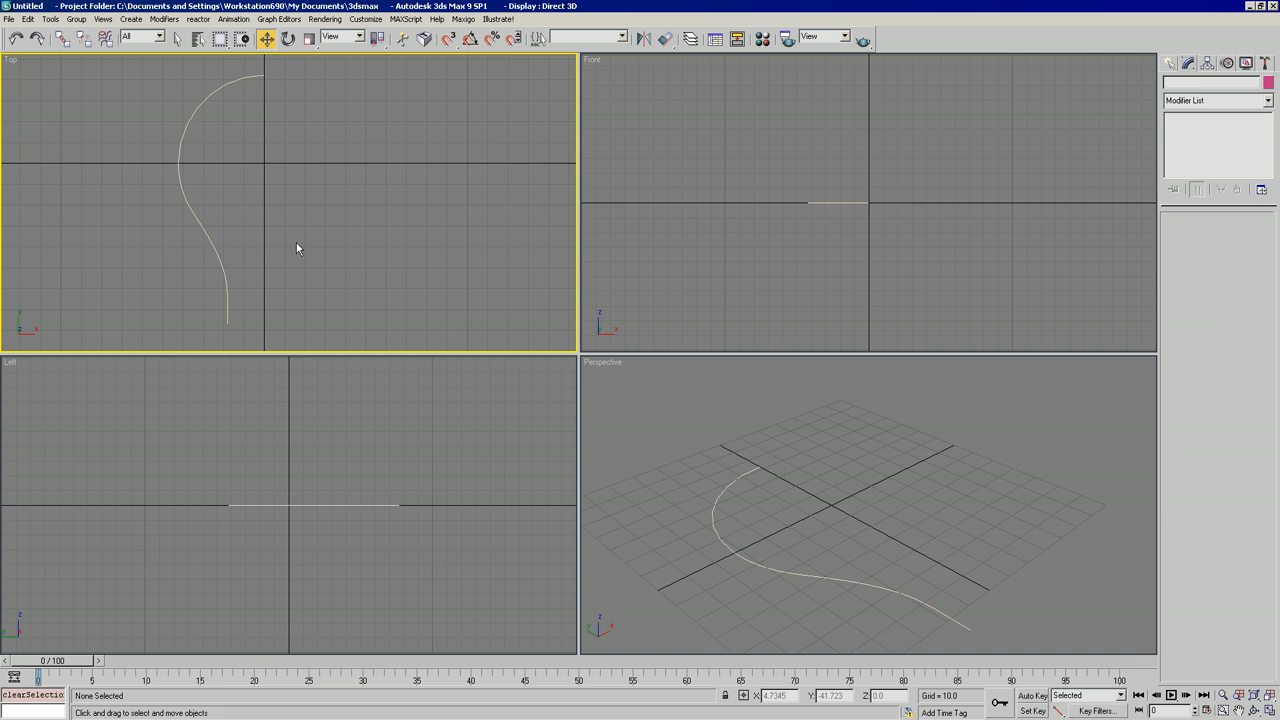
{"action": "left_click", "coordinate": [223, 263]}
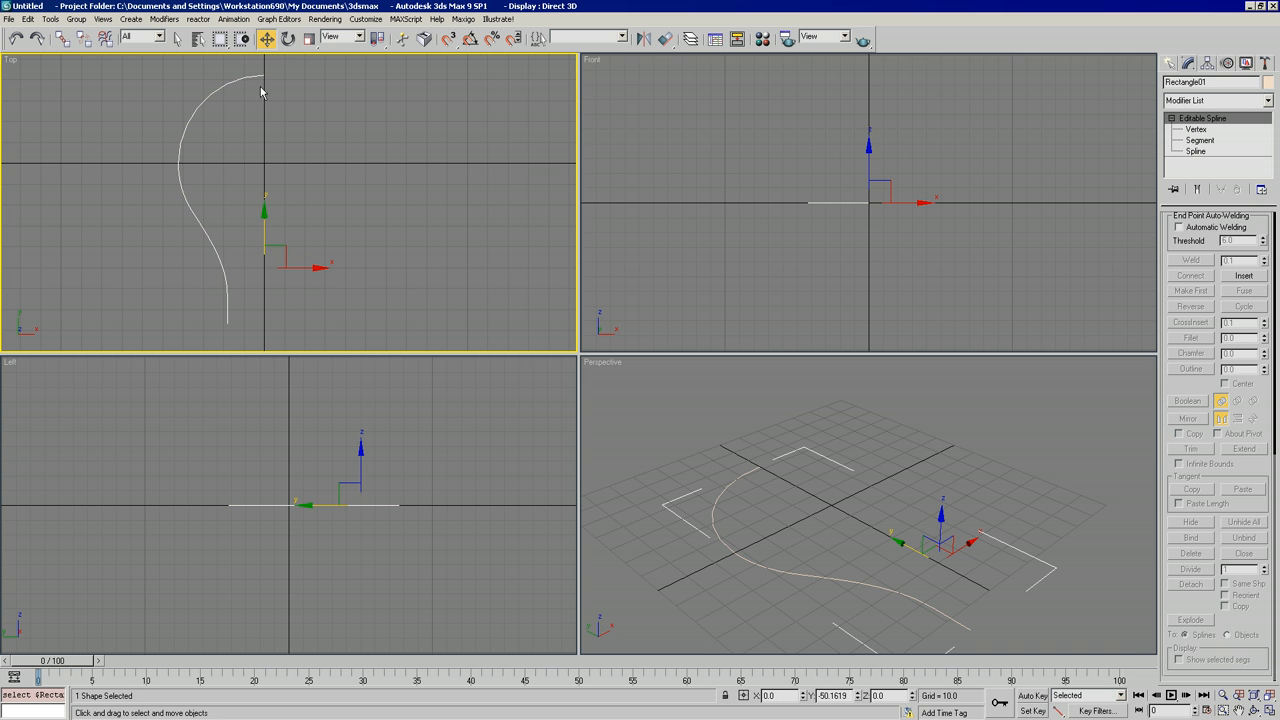
{"action": "left_click", "coordinate": [1170, 63]}
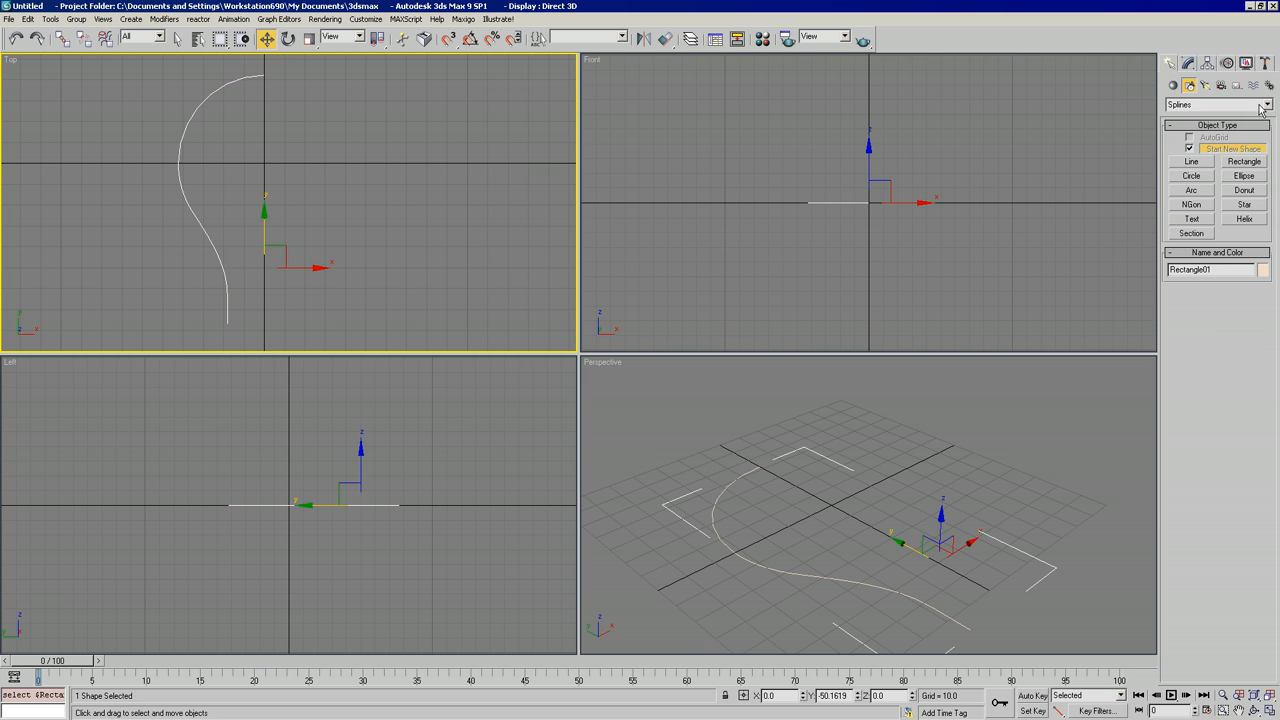
{"action": "left_click", "coordinate": [1188, 63]}
{"action": "left_click", "coordinate": [1268, 101]}
{"action": "left_click_drag", "start_coordinate": [1272, 120], "coordinate": [1273, 252]}
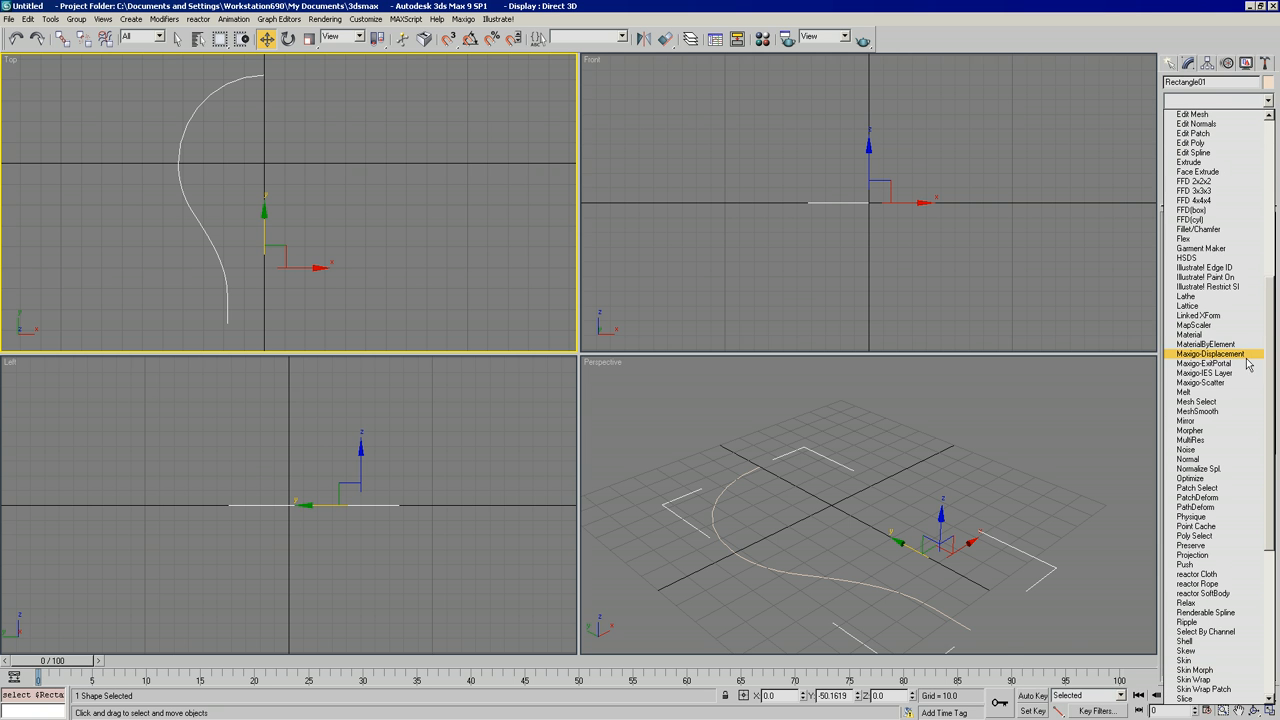
{"action": "left_click", "coordinate": [1212, 303]}
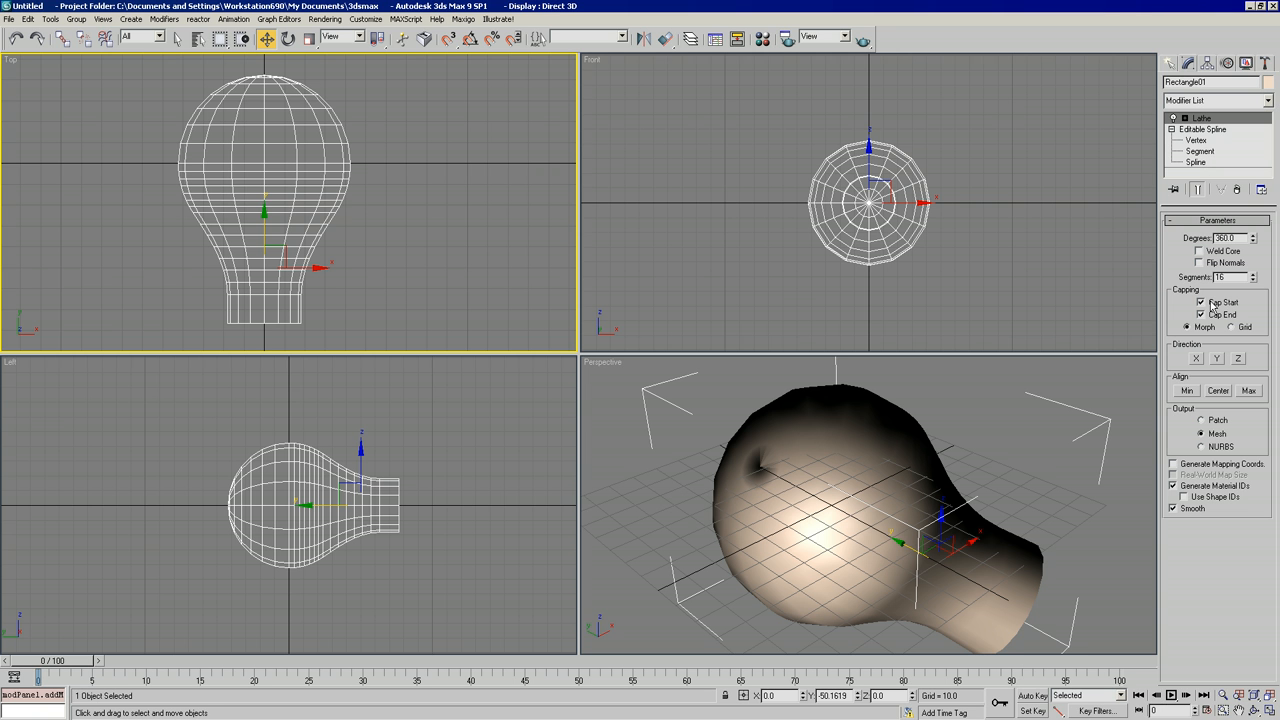
- Show edged faces in the Perspective view and flip the normals of the lathed bulb
{"action": "right_click", "coordinate": [603, 363]}
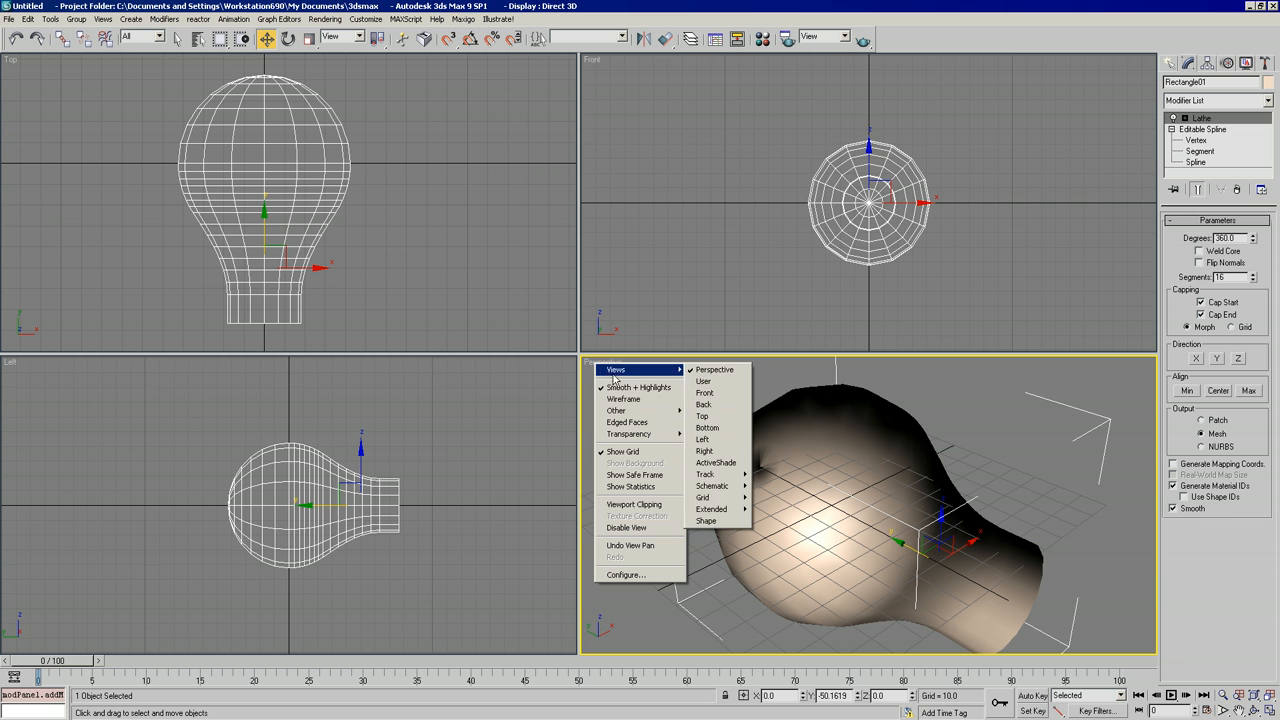
{"action": "left_click", "coordinate": [627, 422]}
{"action": "left_click", "coordinate": [1238, 709]}
{"action": "mouse_move", "coordinate": [862, 488]}
{"action": "left_mouse_down"}
{"action": "mouse_move", "coordinate": [826, 480]}
{"action": "mouse_move", "coordinate": [840, 478]}
{"action": "left_mouse_up"}
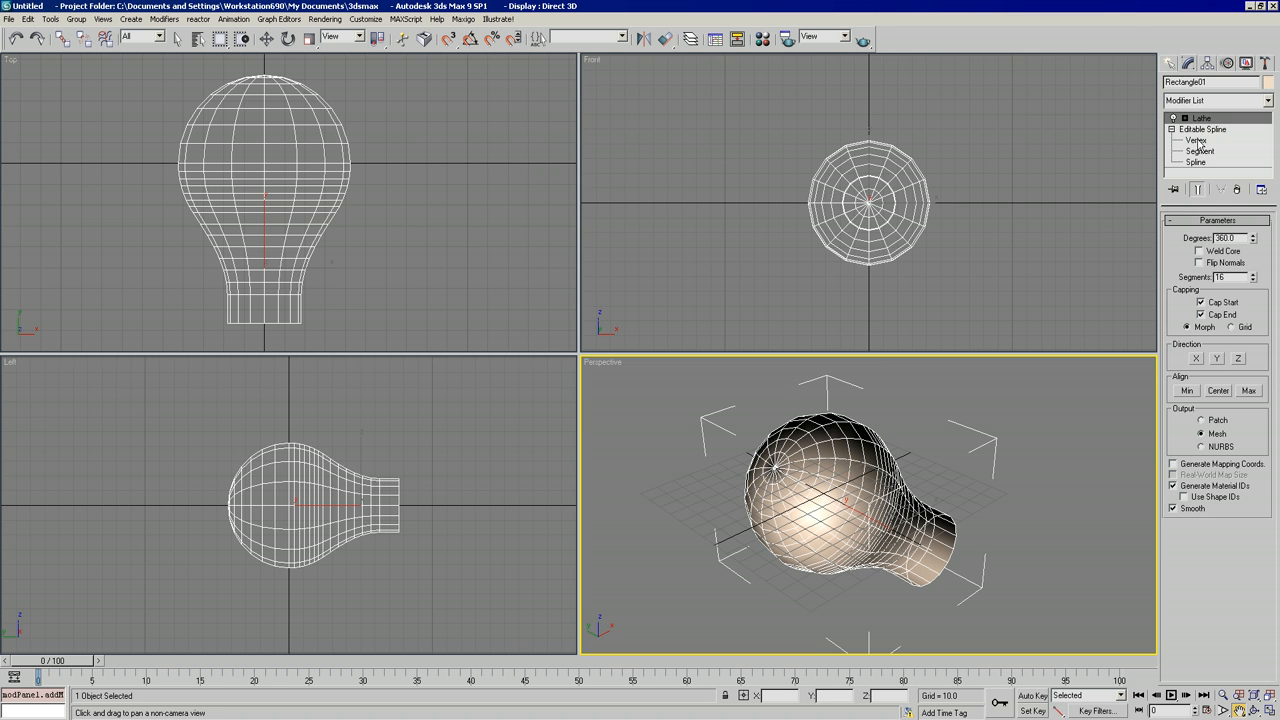
{"action": "left_click", "coordinate": [1200, 262]}
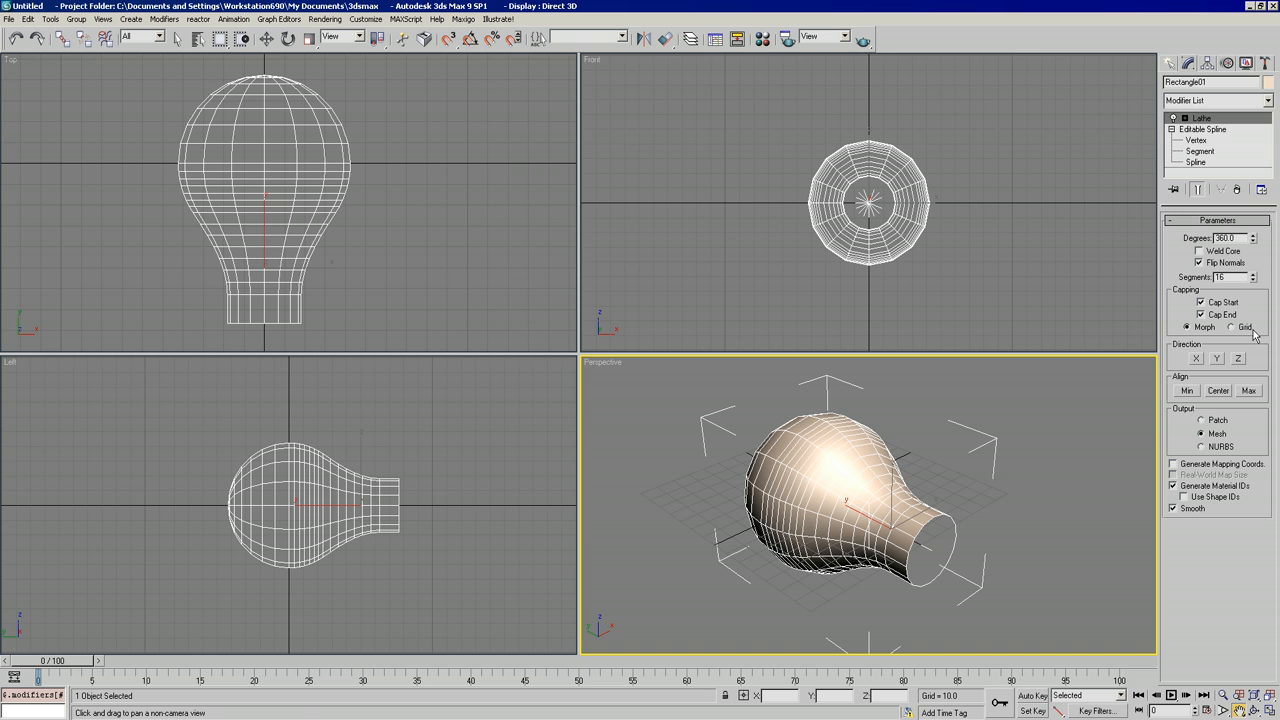
- Enable Weld Core on the bulb's Lathe modifier and check the bulb's tip and neck in the Perspective view
{"action": "left_click", "coordinate": [1255, 710]}
{"action": "left_click_drag", "start_coordinate": [880, 490], "coordinate": [918, 500]}
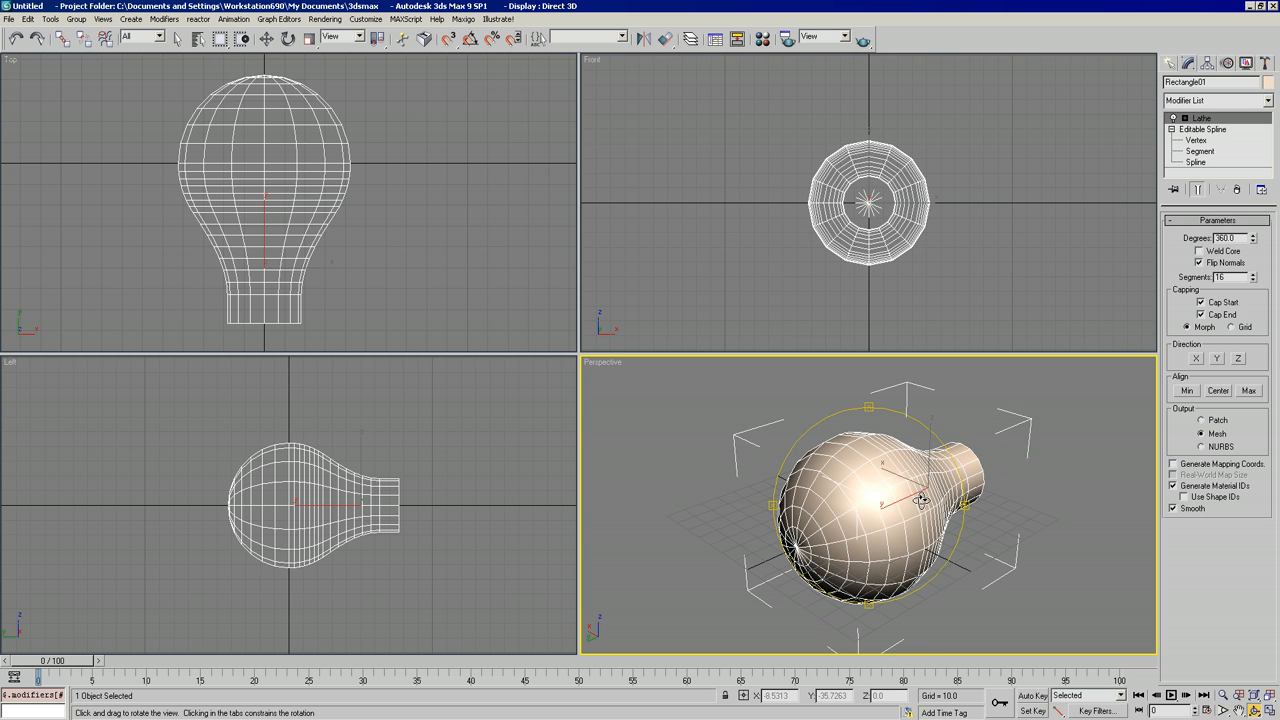
{"action": "left_click", "coordinate": [1210, 252]}
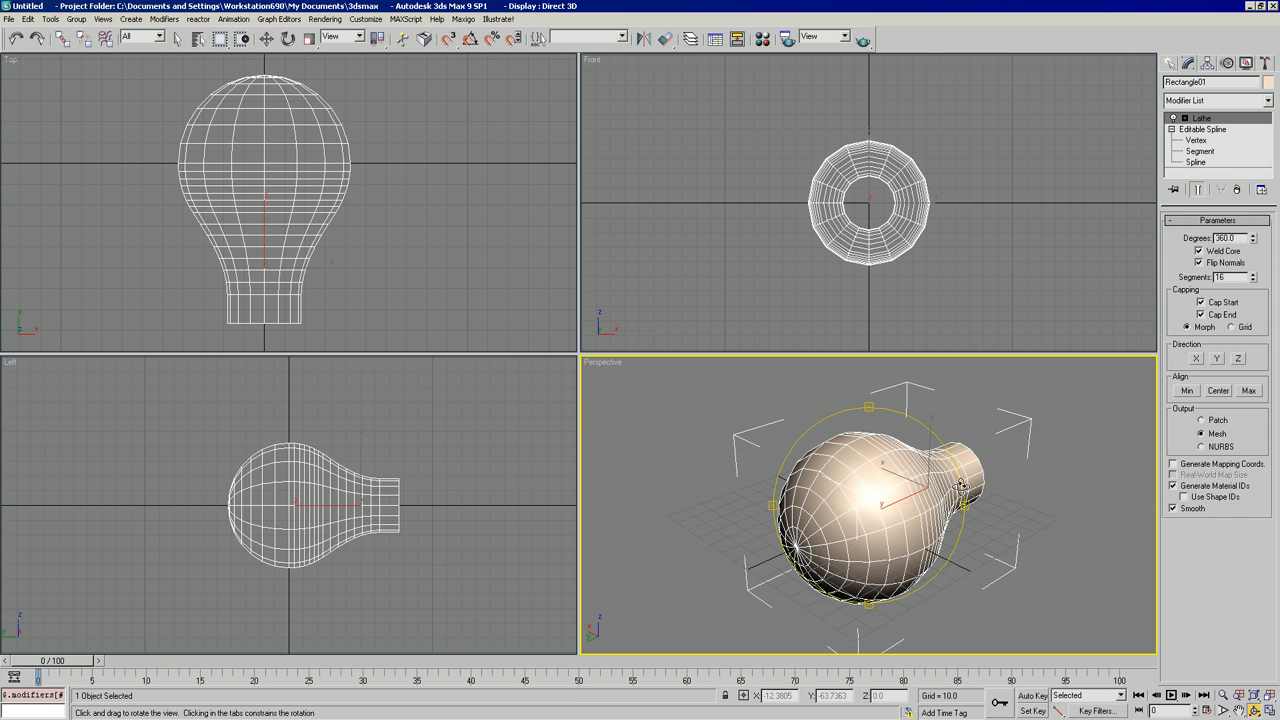
{"action": "mouse_move", "coordinate": [880, 512]}
{"action": "left_mouse_down"}
{"action": "mouse_move", "coordinate": [772, 512]}
{"action": "mouse_move", "coordinate": [853, 516]}
{"action": "mouse_move", "coordinate": [830, 510]}
{"action": "mouse_move", "coordinate": [847, 502]}
{"action": "left_mouse_up"}
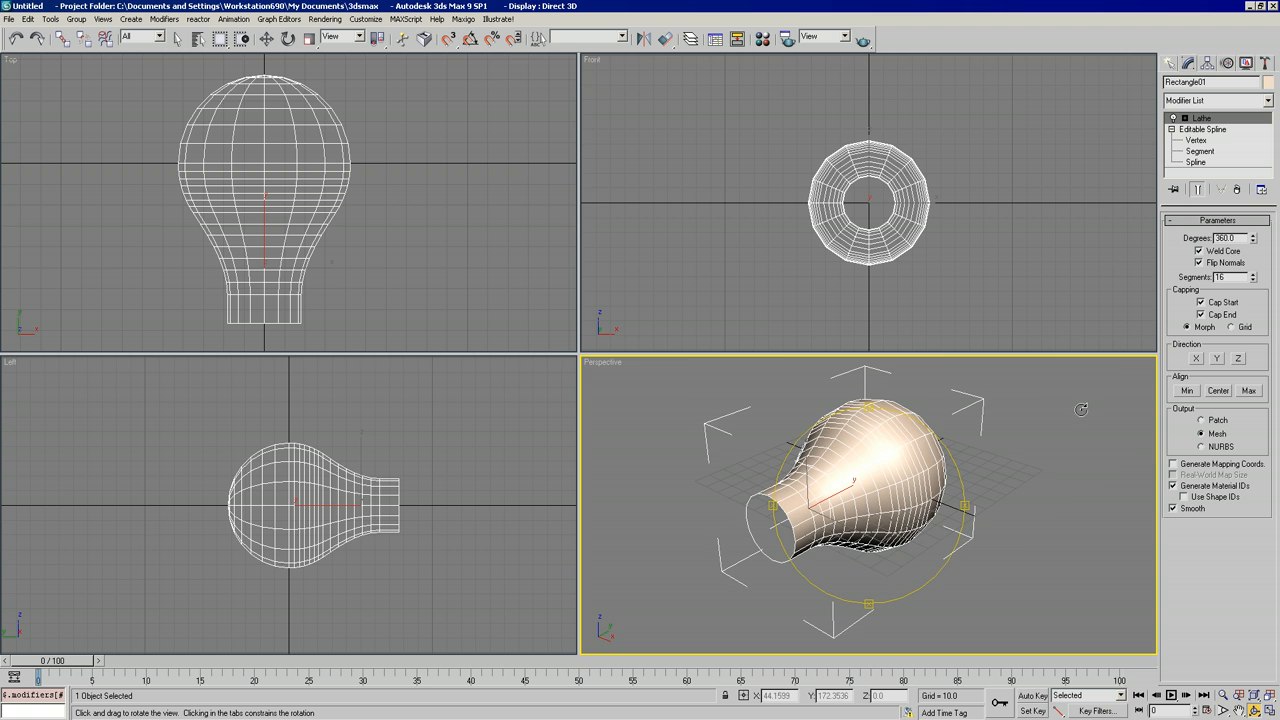
- Try Lathe segment counts of 11 and 105 on the bulb to compare its roundness
{"action": "mouse_move", "coordinate": [1252, 284]}
{"action": "left_mouse_down"}
{"action": "mouse_move", "coordinate": [1252, 300]}
{"action": "mouse_move", "coordinate": [1250, 281]}
{"action": "left_mouse_up"}
{"action": "mouse_move", "coordinate": [905, 494]}
{"action": "left_mouse_down"}
{"action": "mouse_move", "coordinate": [882, 474]}
{"action": "mouse_move", "coordinate": [916, 480]}
{"action": "left_mouse_up"}
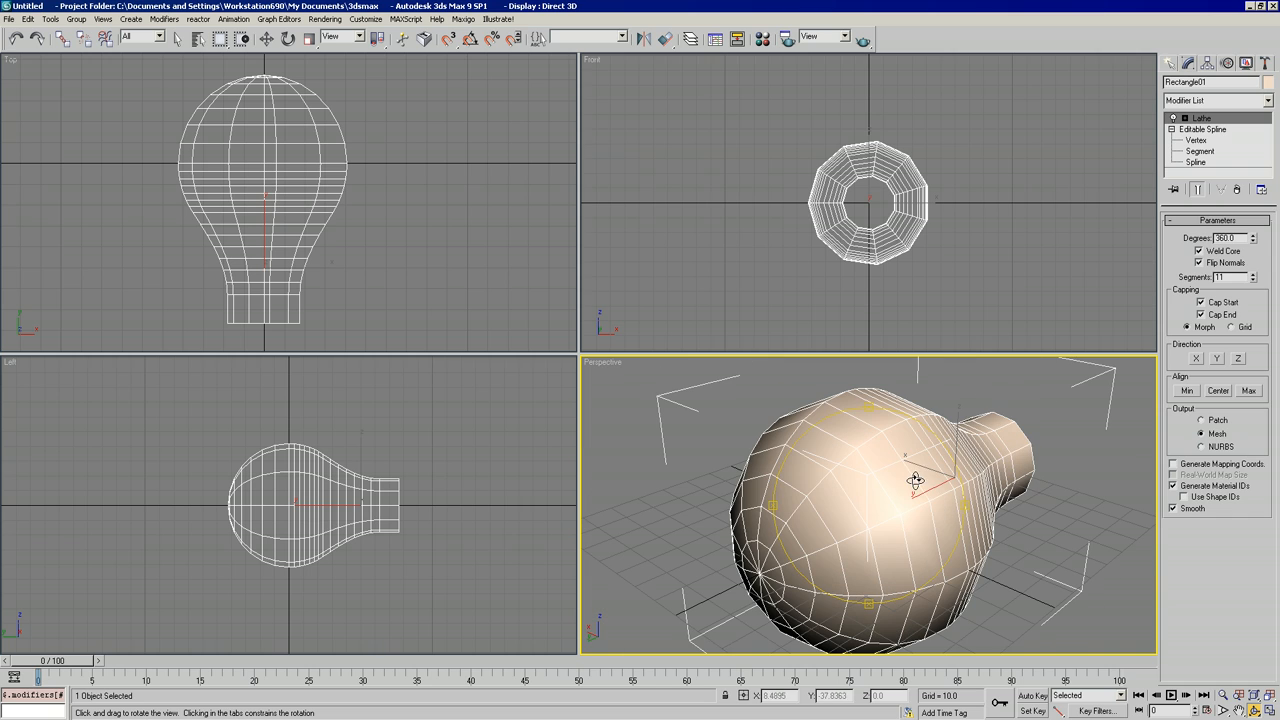
{"action": "left_click_drag", "start_coordinate": [1250, 285], "coordinate": [1256, 146]}
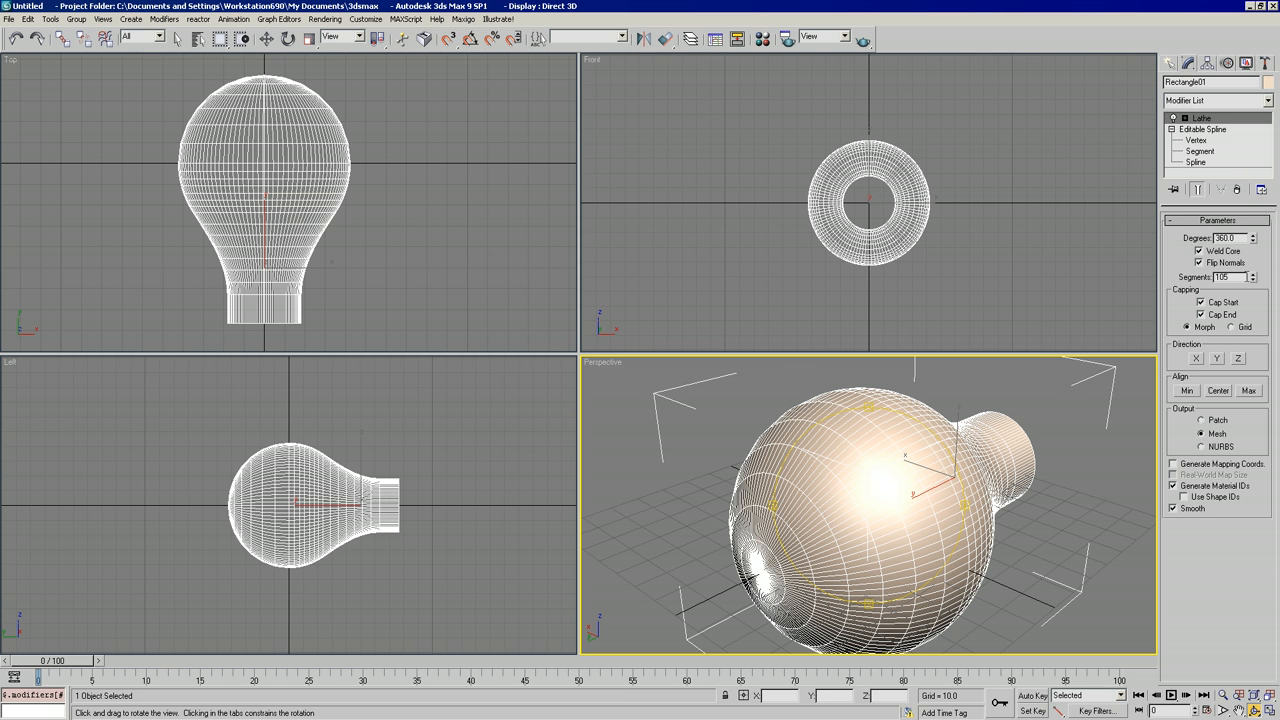
- Set the interpolation steps of the bulb's Editable Spline profile to 12 and return to the Lathe level
{"action": "left_click", "coordinate": [1205, 130]}
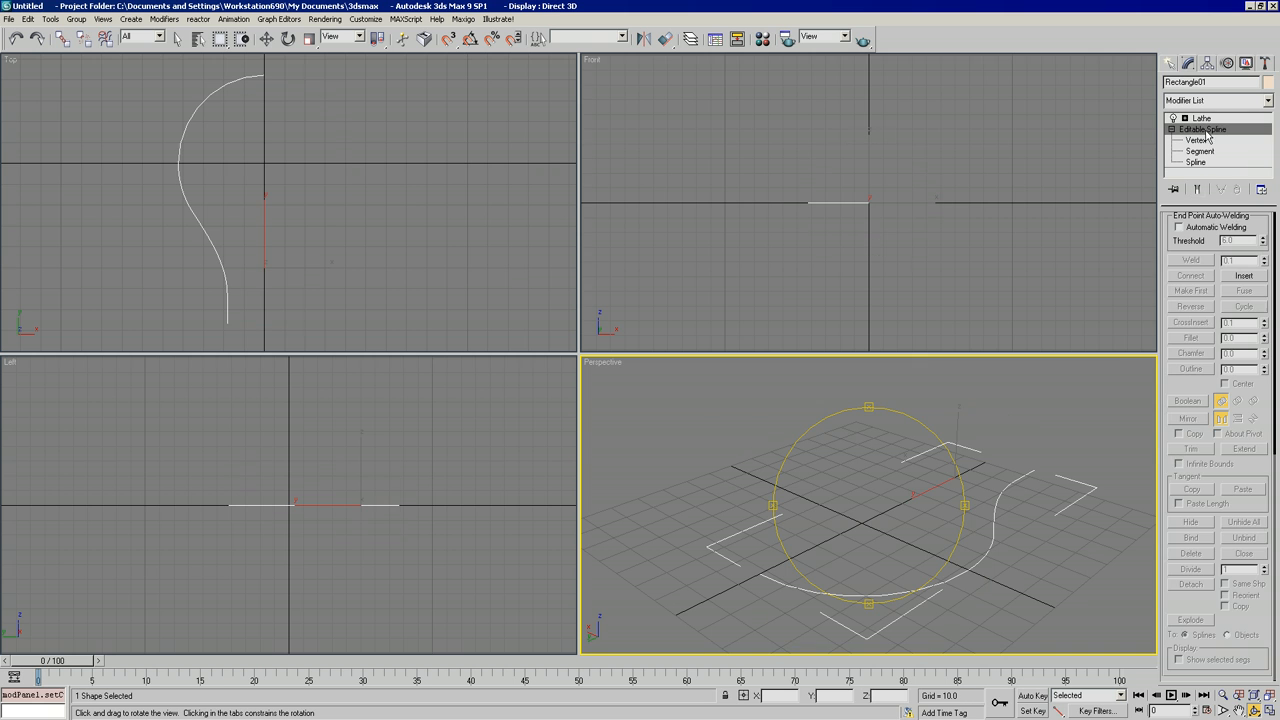
{"action": "scroll", "coordinate": [1250, 300], "scroll_direction": "up", "scroll_amount": 5}
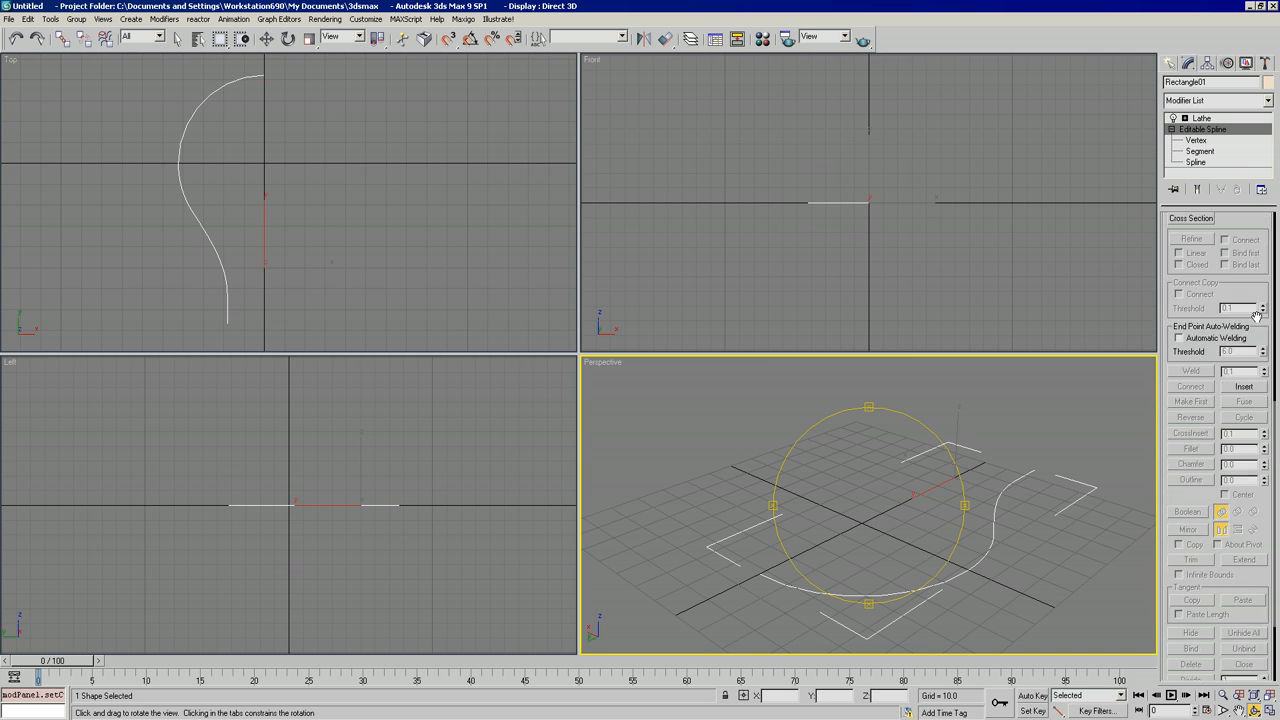
{"action": "scroll", "coordinate": [1247, 390], "scroll_direction": "up", "scroll_amount": 3}
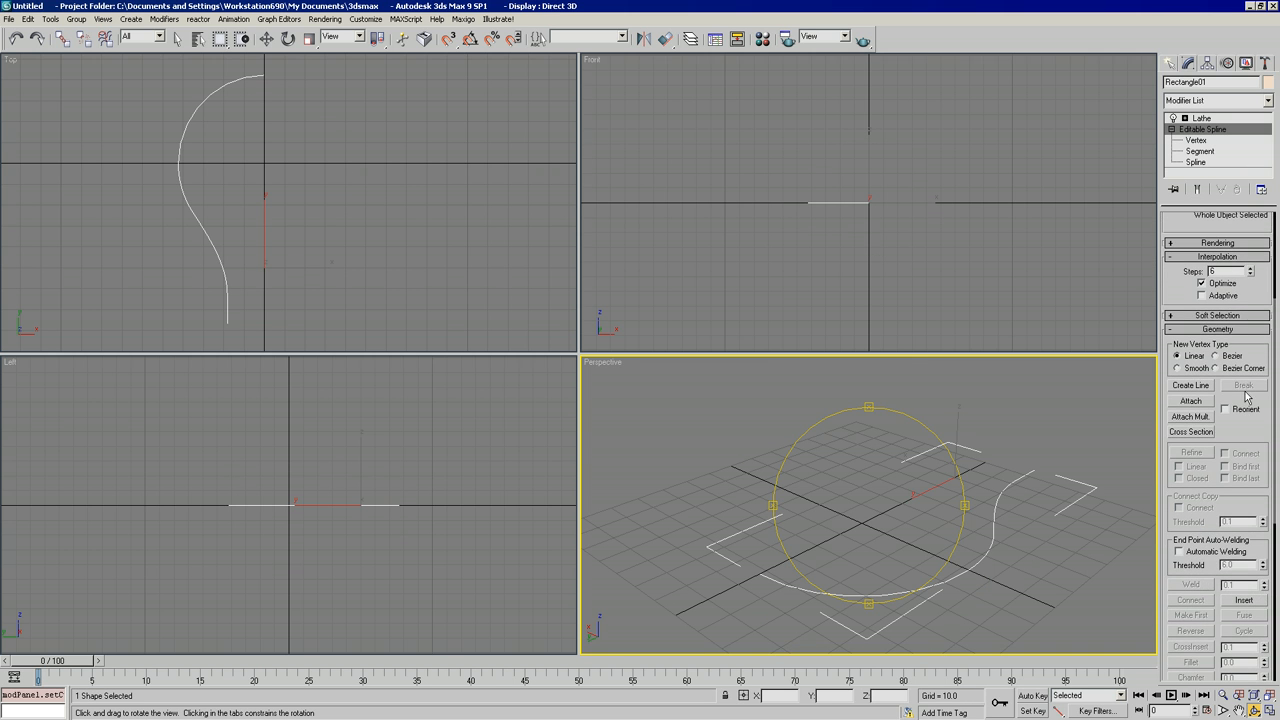
{"action": "left_click", "coordinate": [1250, 268]}
{"action": "left_click", "coordinate": [1201, 118]}
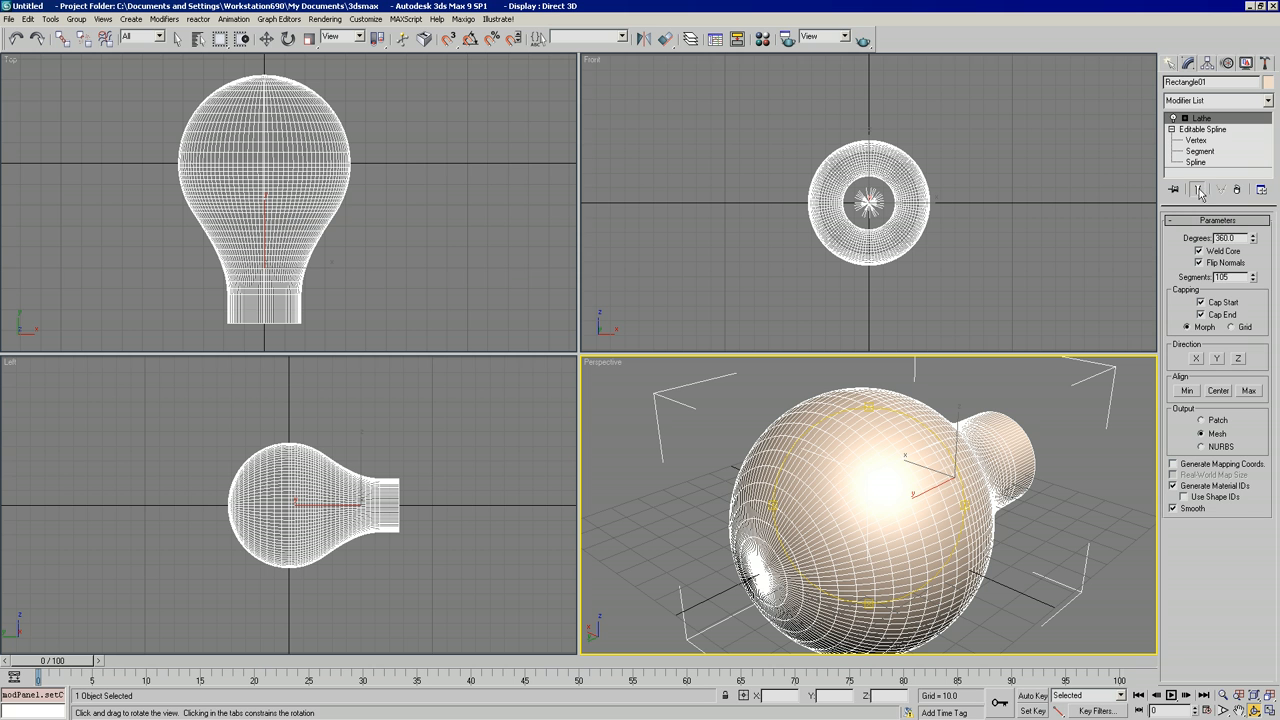
- Show the end result while at the Editable Spline level, drop the interpolation steps to 0 and raise them to 5
{"action": "left_click", "coordinate": [1202, 129]}
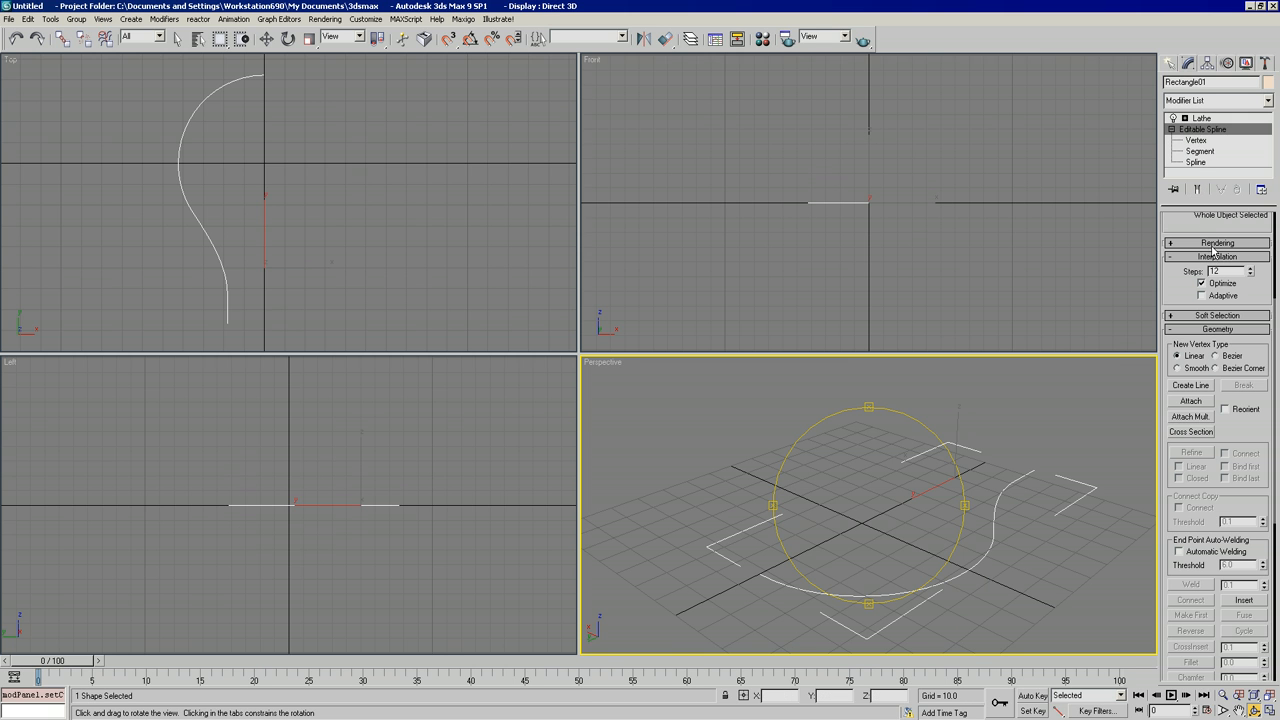
{"action": "left_click", "coordinate": [1198, 190]}
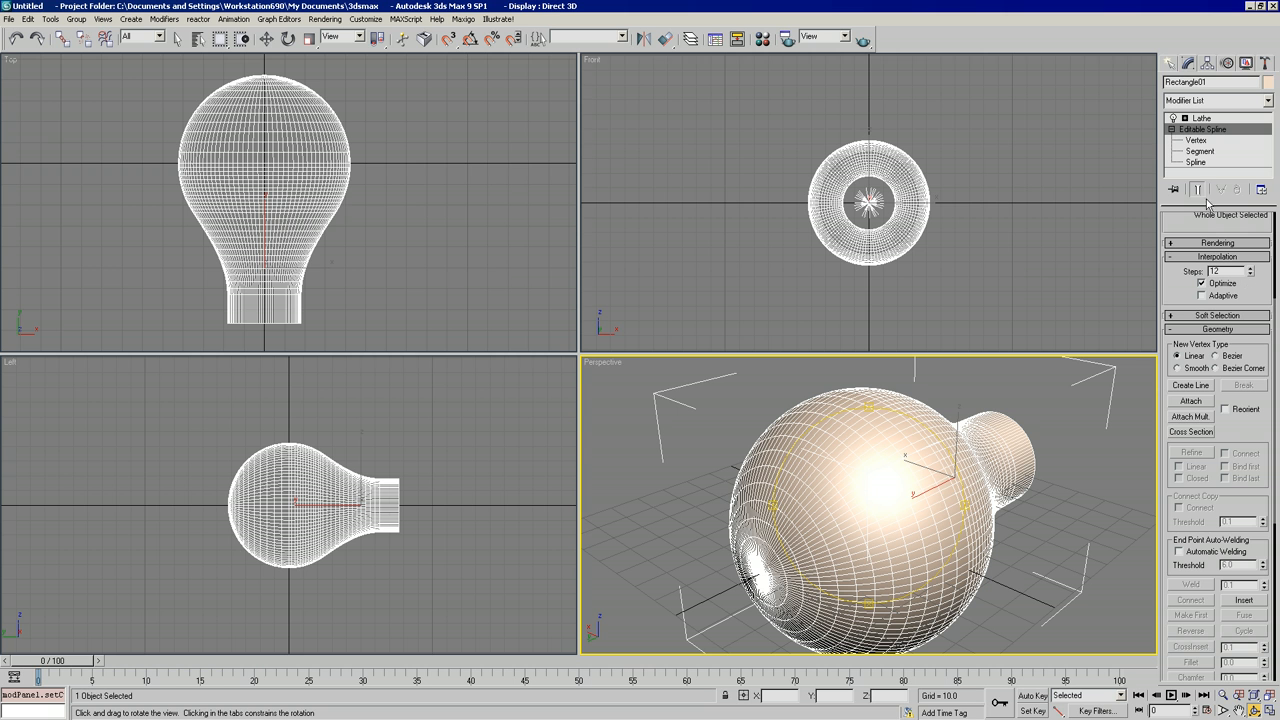
{"action": "left_click_drag", "start_coordinate": [1250, 275], "coordinate": [1249, 280]}
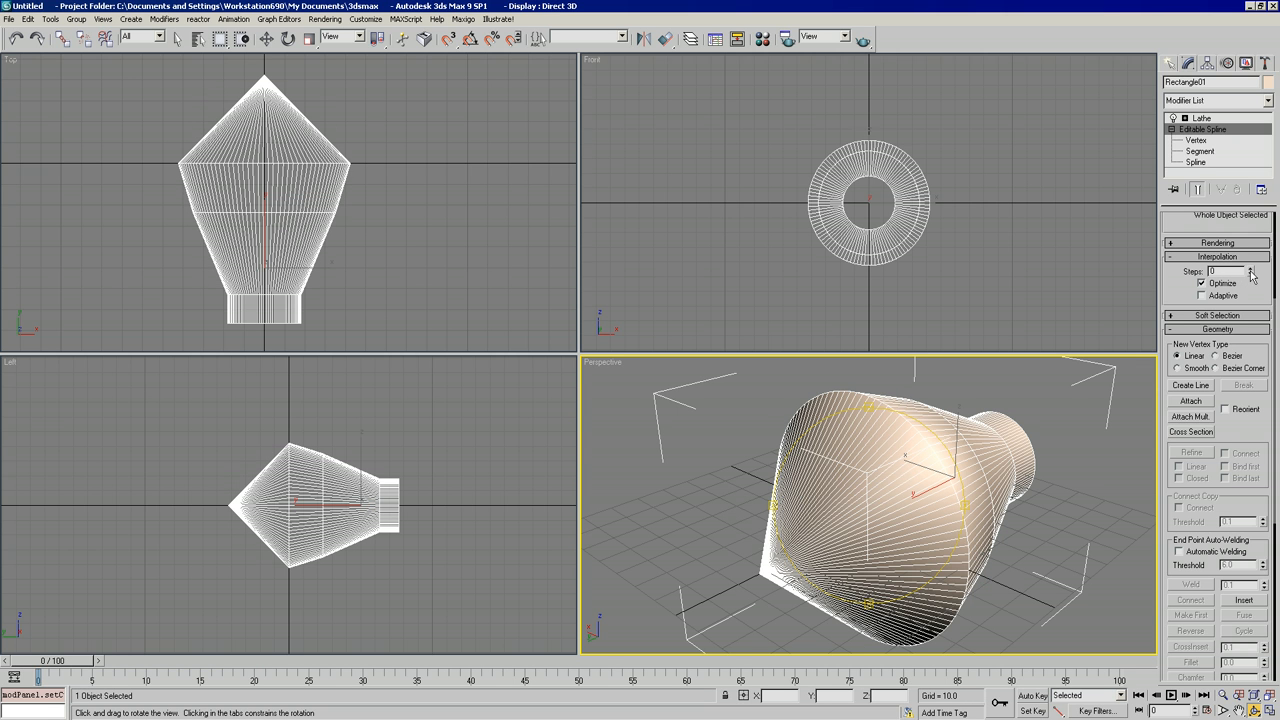
{"action": "left_click", "coordinate": [1250, 270]}
{"action": "left_click", "coordinate": [1250, 270]}
{"action": "left_click", "coordinate": [1250, 270]}
{"action": "left_click", "coordinate": [1250, 270]}
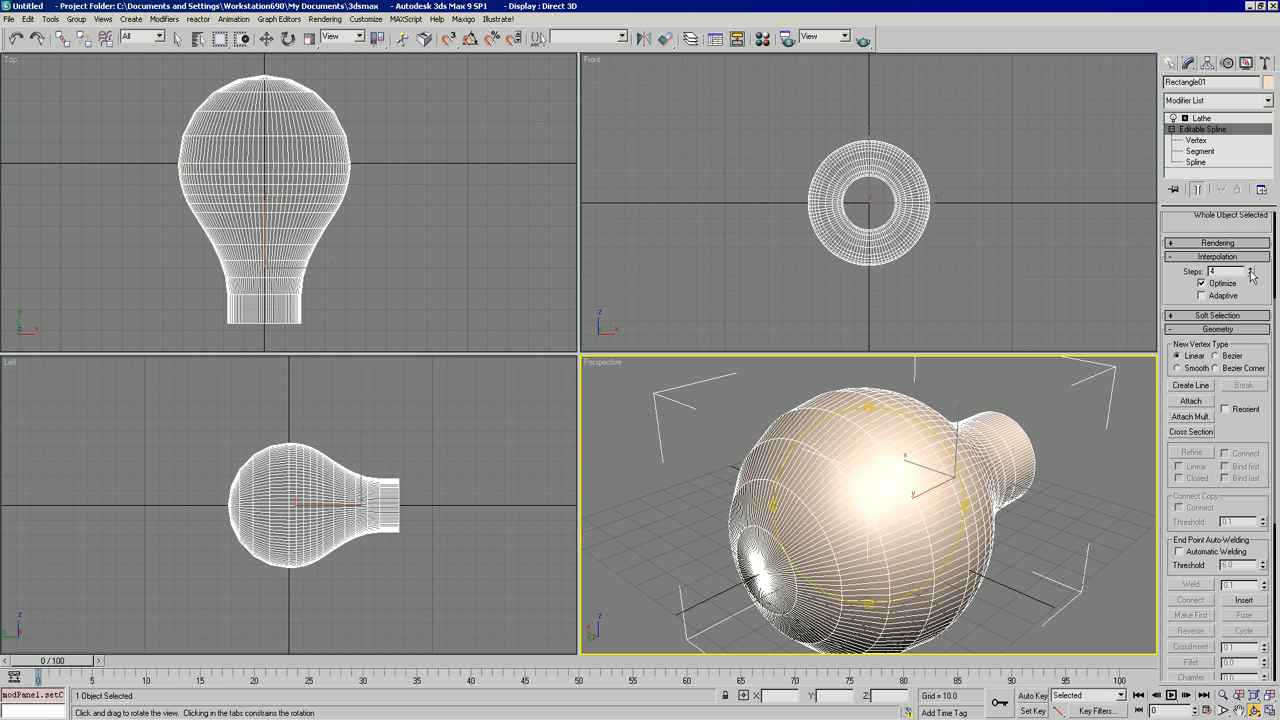
{"action": "left_click", "coordinate": [1250, 270]}
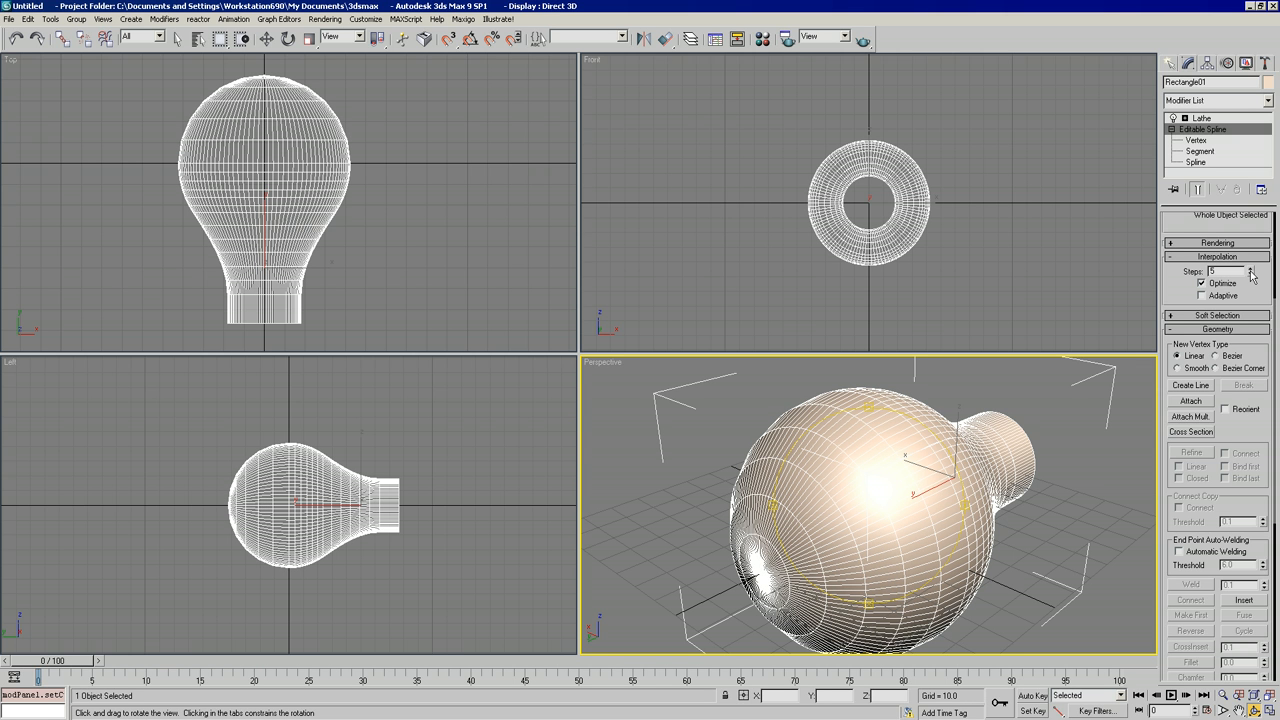
- Try interpolation steps of 15 and 10 on the bulb's profile spline
{"action": "left_click", "coordinate": [1250, 271]}
{"action": "left_click", "coordinate": [1250, 271]}
{"action": "left_click", "coordinate": [1250, 271]}
{"action": "left_click", "coordinate": [1250, 271]}
{"action": "left_click", "coordinate": [1250, 271]}
{"action": "left_click", "coordinate": [1250, 271]}
{"action": "left_click", "coordinate": [1250, 271]}
{"action": "left_click", "coordinate": [1250, 271]}
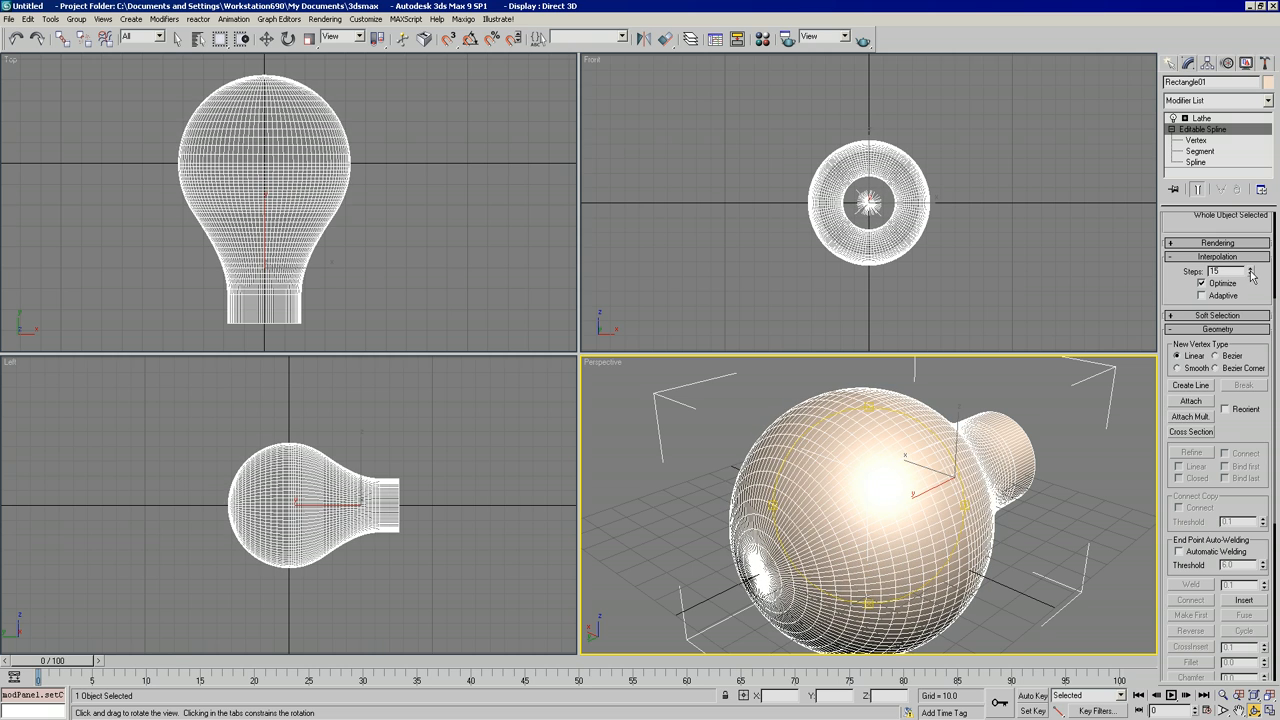
{"action": "left_click", "coordinate": [1250, 276]}
{"action": "left_click", "coordinate": [1250, 276]}
{"action": "left_click", "coordinate": [1250, 276]}
{"action": "left_click", "coordinate": [1250, 276]}
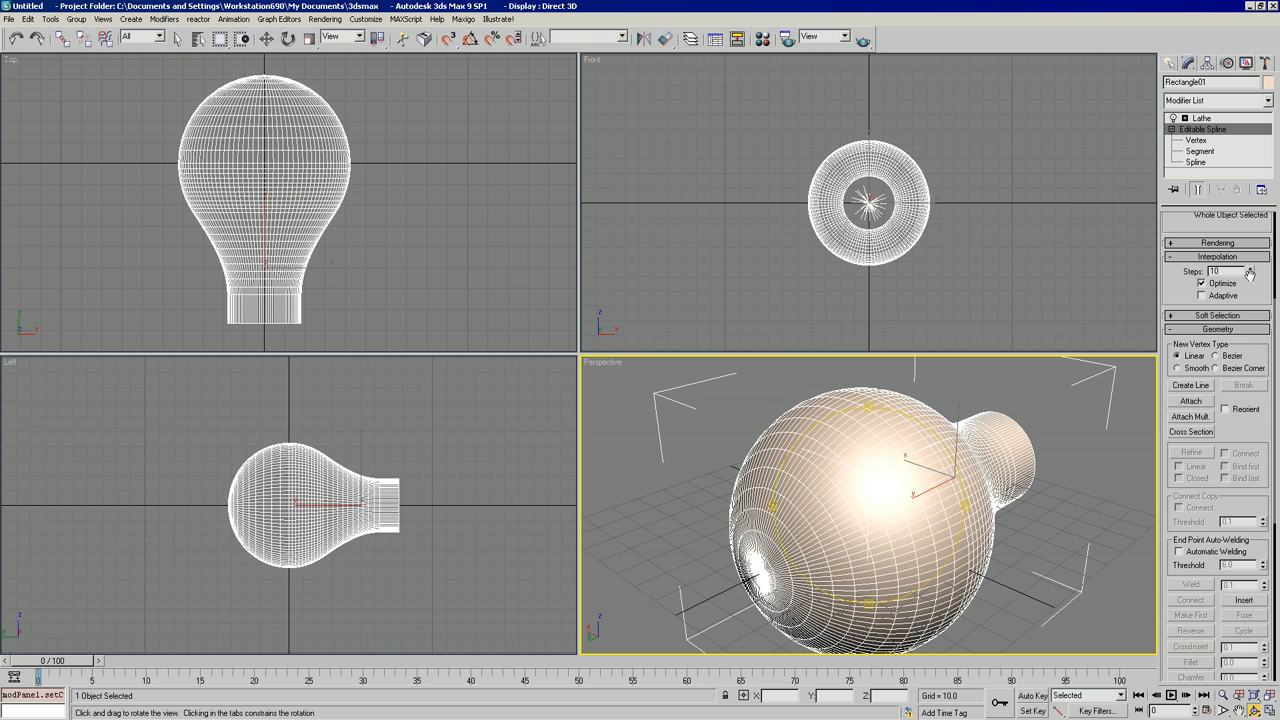
- Set the profile spline's interpolation steps to 12
{"action": "left_click", "coordinate": [1250, 271]}
{"action": "left_click", "coordinate": [1250, 271]}
{"action": "left_click", "coordinate": [1250, 270]}
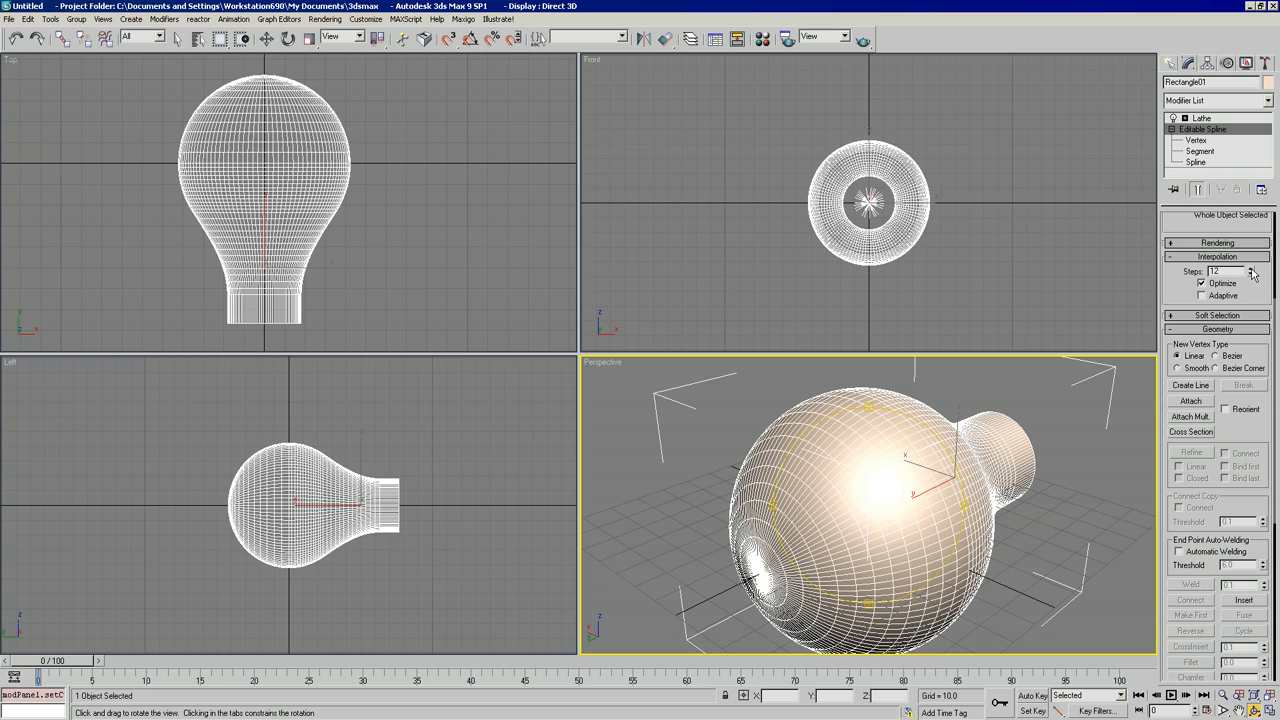
- Set the bulb's Lathe segments to 64 and view the smoothed bulb from another angle
{"action": "left_click", "coordinate": [1195, 118]}
{"action": "left_click_drag", "start_coordinate": [1250, 274], "coordinate": [1252, 328]}
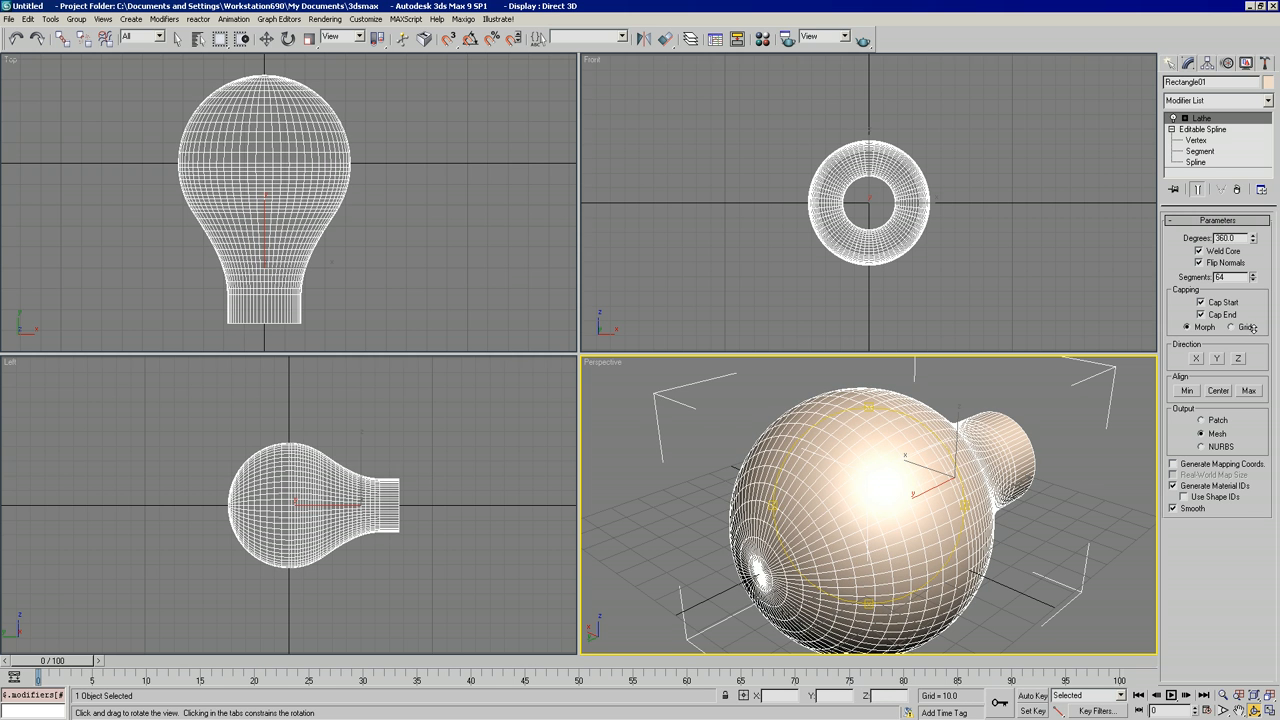
{"action": "left_click_drag", "start_coordinate": [906, 466], "coordinate": [805, 489]}
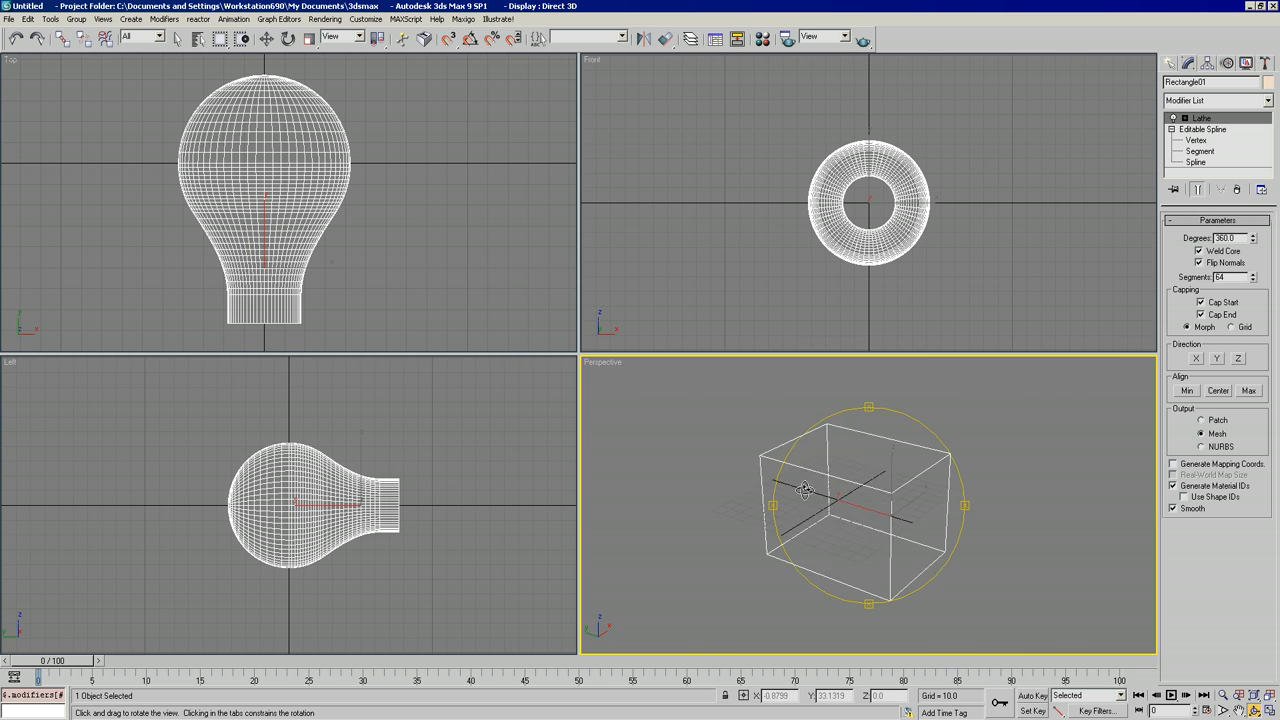
{"action": "mouse_move", "coordinate": [899, 502]}
{"action": "left_mouse_down"}
{"action": "mouse_move", "coordinate": [913, 489]}
{"action": "mouse_move", "coordinate": [884, 502]}
{"action": "mouse_move", "coordinate": [859, 492]}
{"action": "mouse_move", "coordinate": [945, 492]}
{"action": "left_mouse_up"}
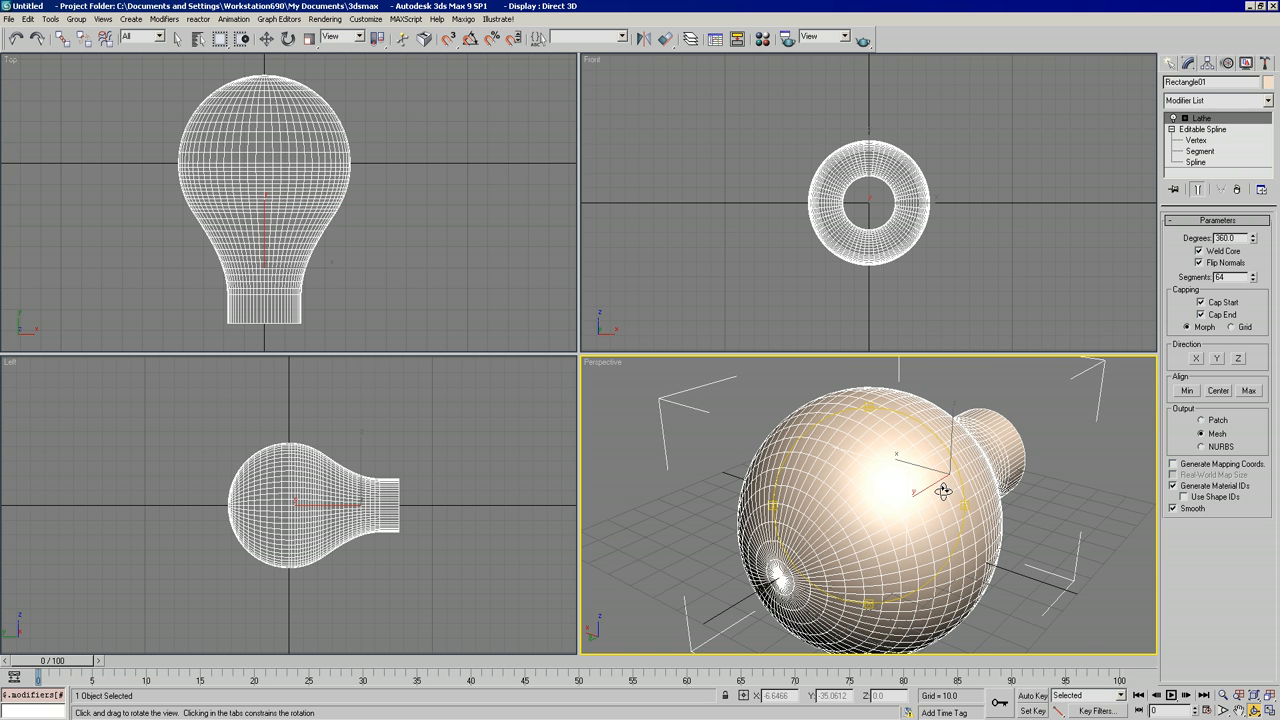
- Examine the bulb's mesh and open neck up close, then review the spline's interpolation steps and the Lathe parameters
{"action": "left_click", "coordinate": [1239, 710]}
{"action": "left_click_drag", "start_coordinate": [850, 595], "coordinate": [884, 517]}
{"action": "scroll", "coordinate": [884, 517], "scroll_direction": "up", "scroll_amount": 3}
{"action": "scroll", "coordinate": [963, 460], "scroll_direction": "down", "scroll_amount": 5}
{"action": "left_click_drag", "start_coordinate": [934, 460], "coordinate": [857, 477]}
{"action": "left_click", "coordinate": [1254, 710]}
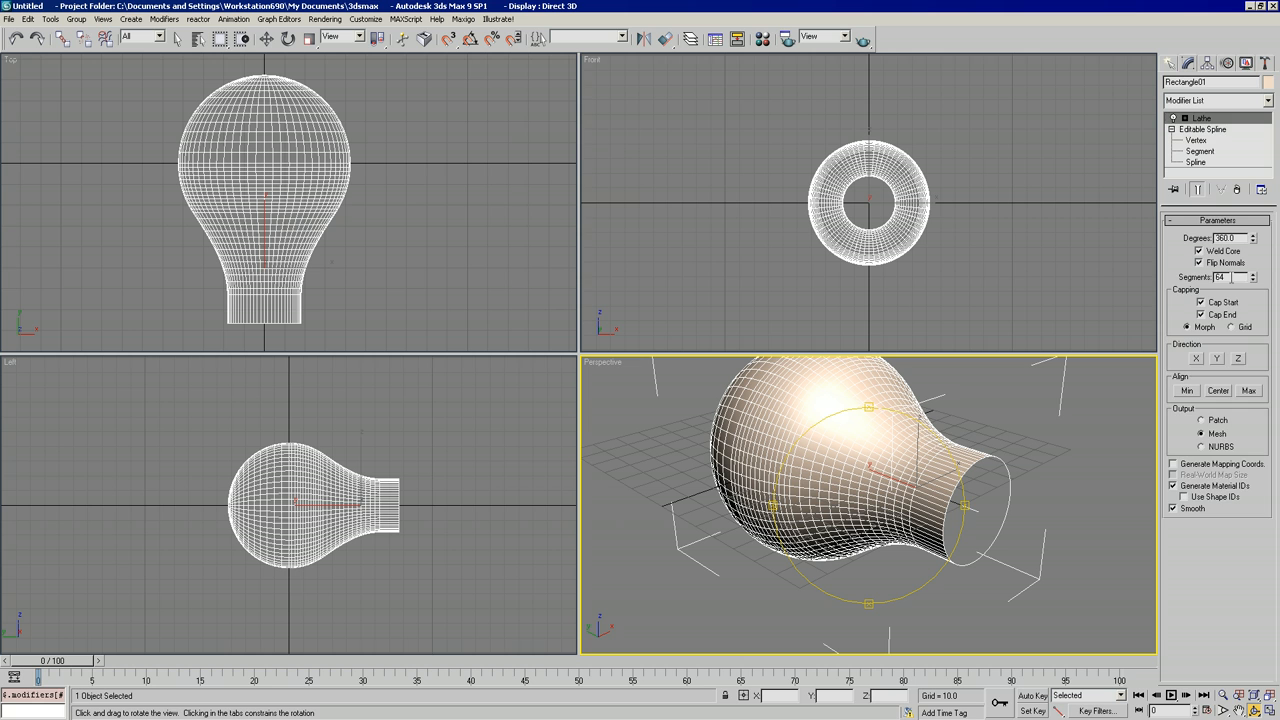
{"action": "left_click", "coordinate": [1207, 129]}
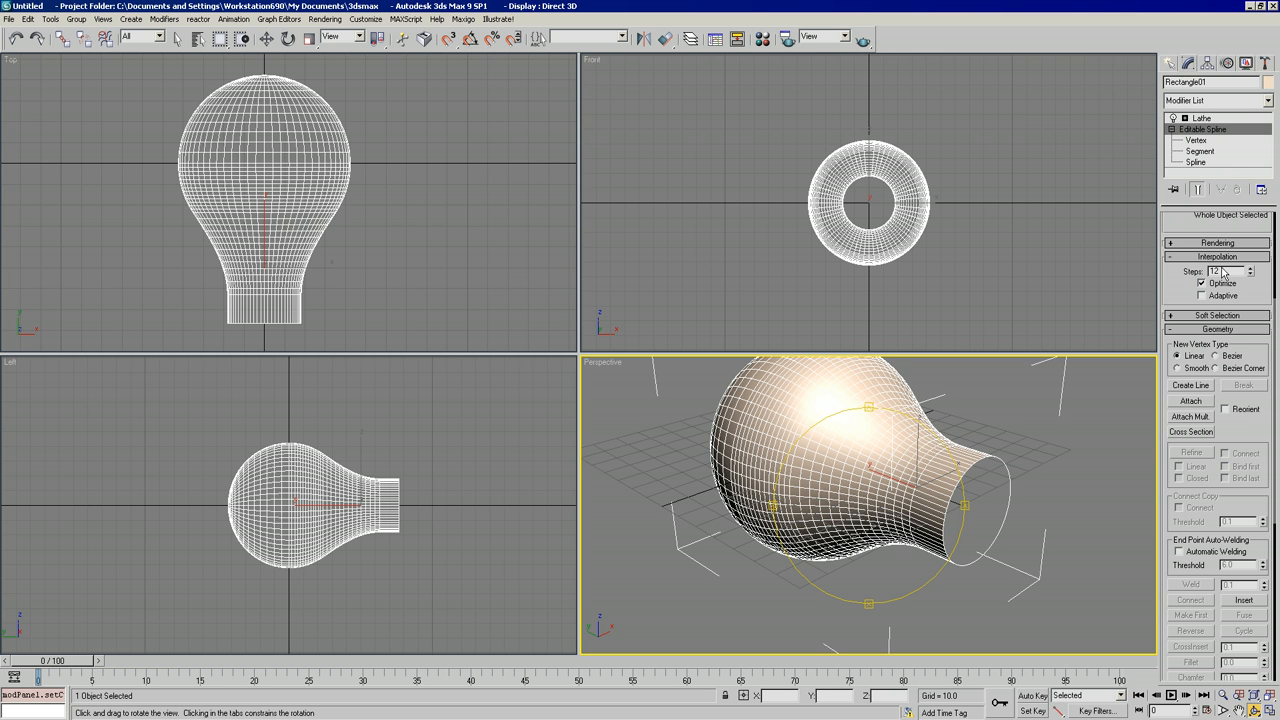
{"action": "left_click", "coordinate": [1212, 119]}
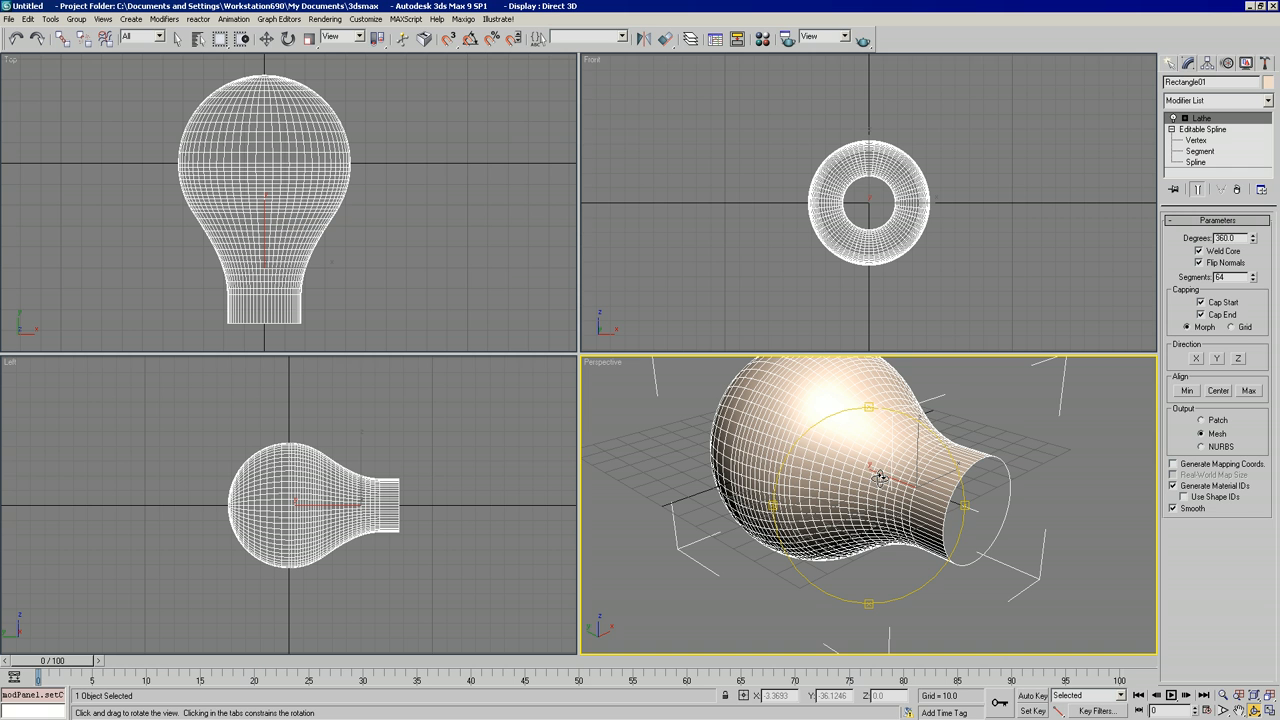
- Move the bulb about 150 units in the negative X direction in the Top view
{"action": "right_click", "coordinate": [420, 214]}
{"action": "scroll", "coordinate": [404, 262], "scroll_direction": "down", "scroll_amount": 5}
{"action": "left_click", "coordinate": [266, 39]}
{"action": "left_click", "coordinate": [385, 172]}
{"action": "left_click", "coordinate": [349, 194]}
{"action": "left_click_drag", "start_coordinate": [400, 266], "coordinate": [240, 266]}
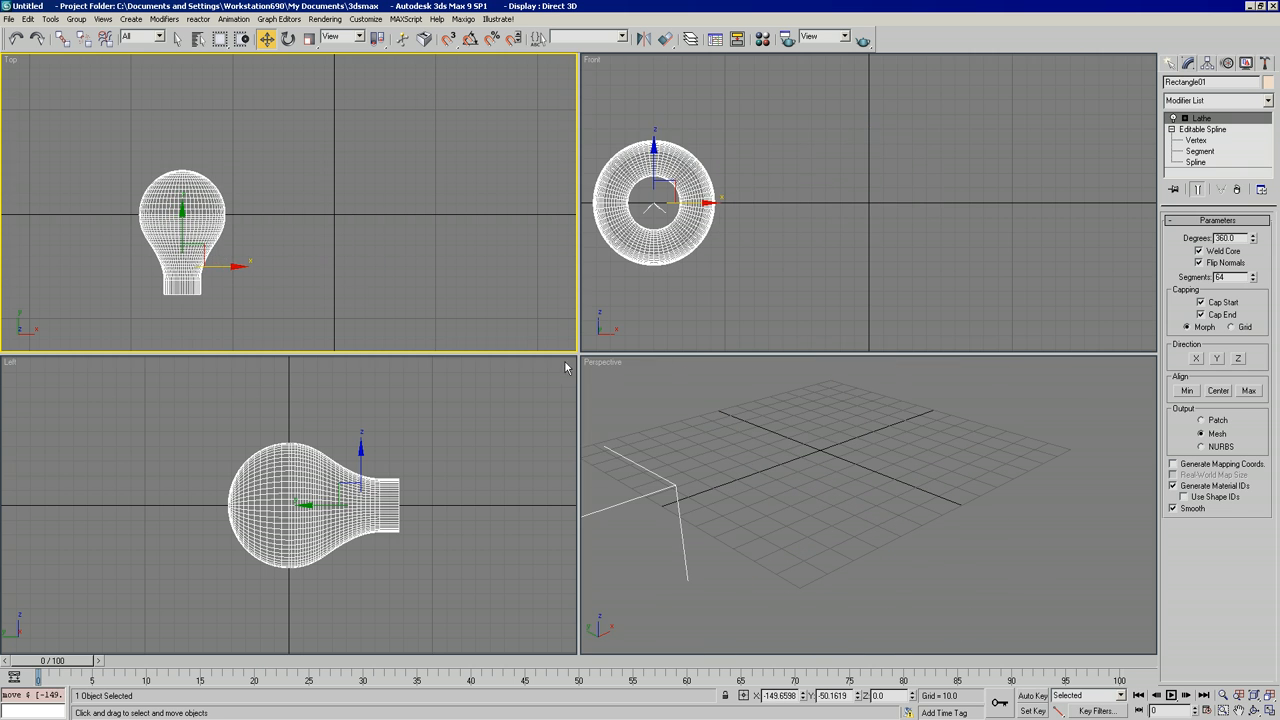
- Deselect the bulb and create a standard primitive sphere with a radius of about 23.5 at the grid origin in Perspective
{"action": "left_click", "coordinate": [897, 493]}
{"action": "left_click", "coordinate": [1254, 708]}
{"action": "left_click_drag", "start_coordinate": [925, 428], "coordinate": [835, 545]}
{"action": "left_click", "coordinate": [1237, 708]}
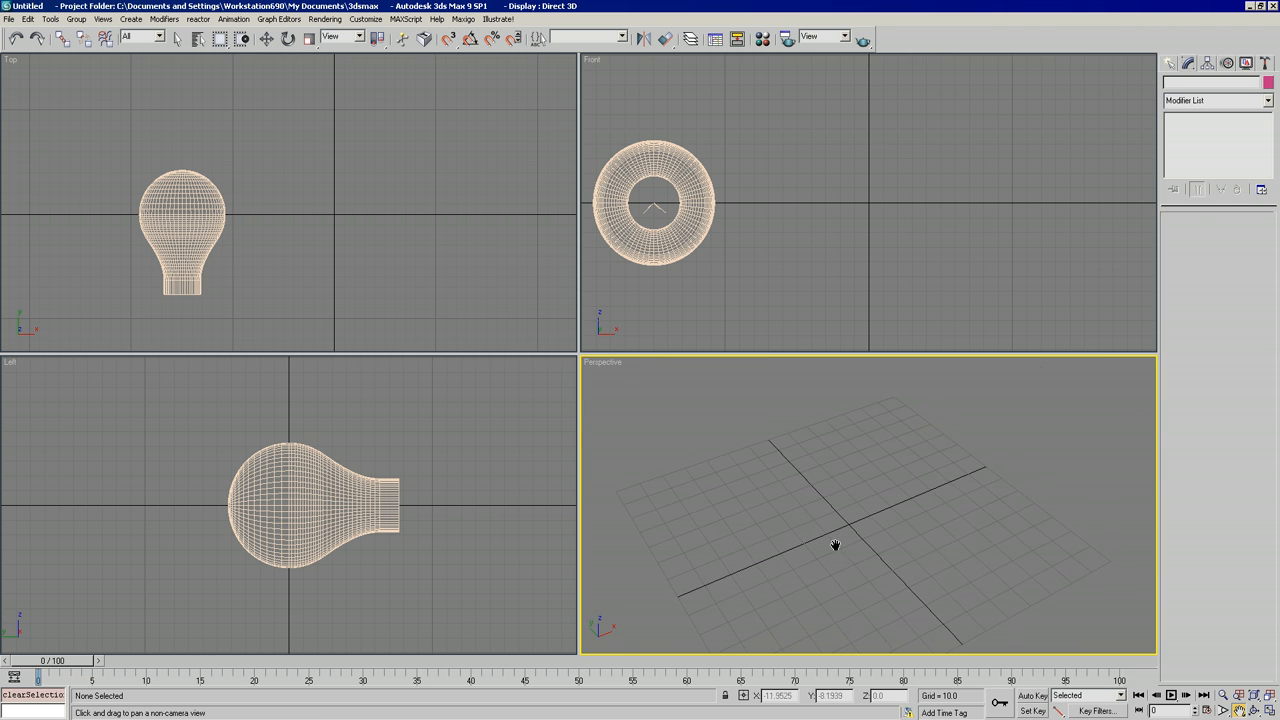
{"action": "left_click", "coordinate": [1170, 65]}
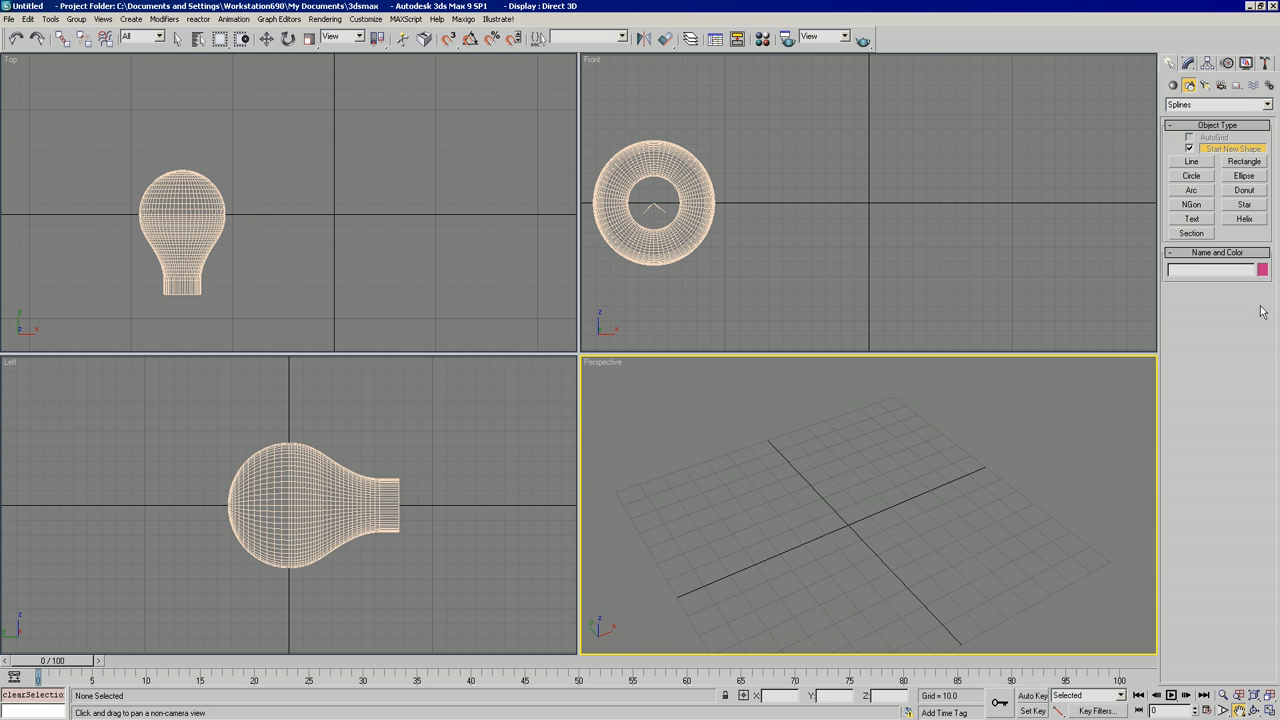
{"action": "left_click", "coordinate": [1173, 85]}
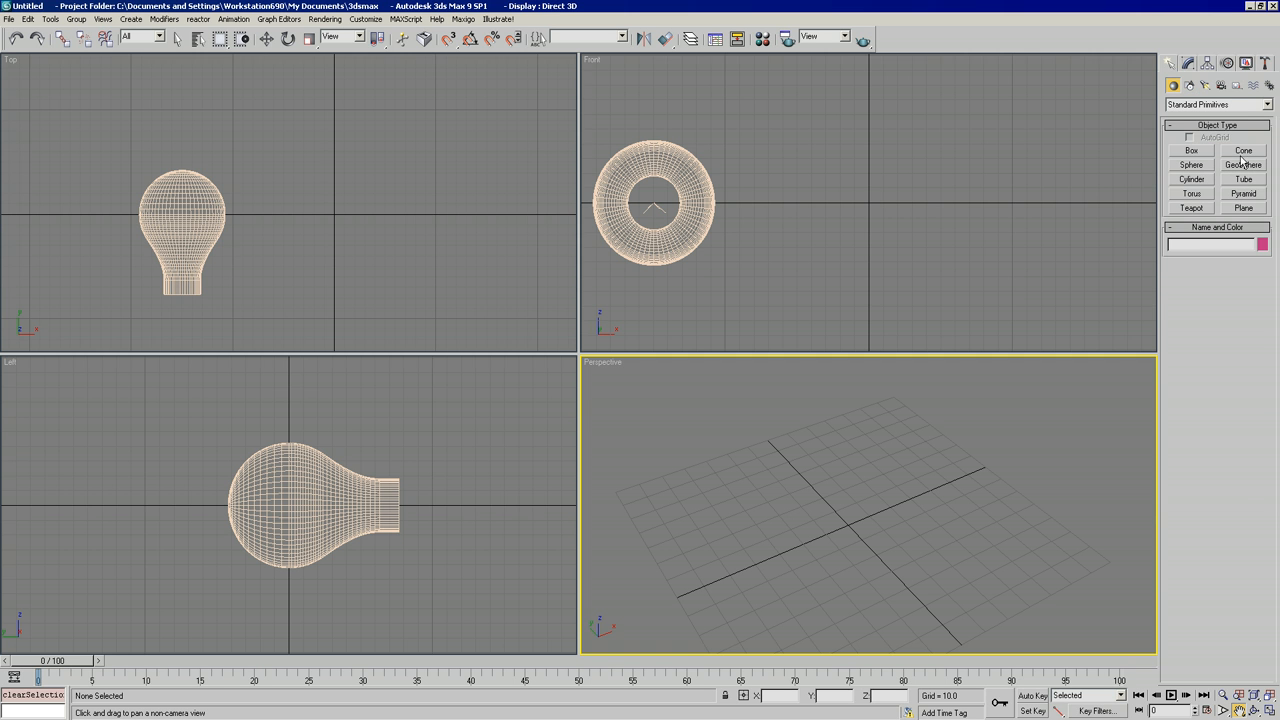
{"action": "left_click", "coordinate": [1192, 166]}
{"action": "left_click_drag", "start_coordinate": [849, 523], "coordinate": [950, 525]}
- Apply a TurboSmooth modifier to the sphere and examine the mesh around its top pole
{"action": "left_click", "coordinate": [1238, 710]}
{"action": "scroll", "coordinate": [909, 500], "scroll_direction": "up", "scroll_amount": 4}
{"action": "left_click_drag", "start_coordinate": [900, 489], "coordinate": [906, 535]}
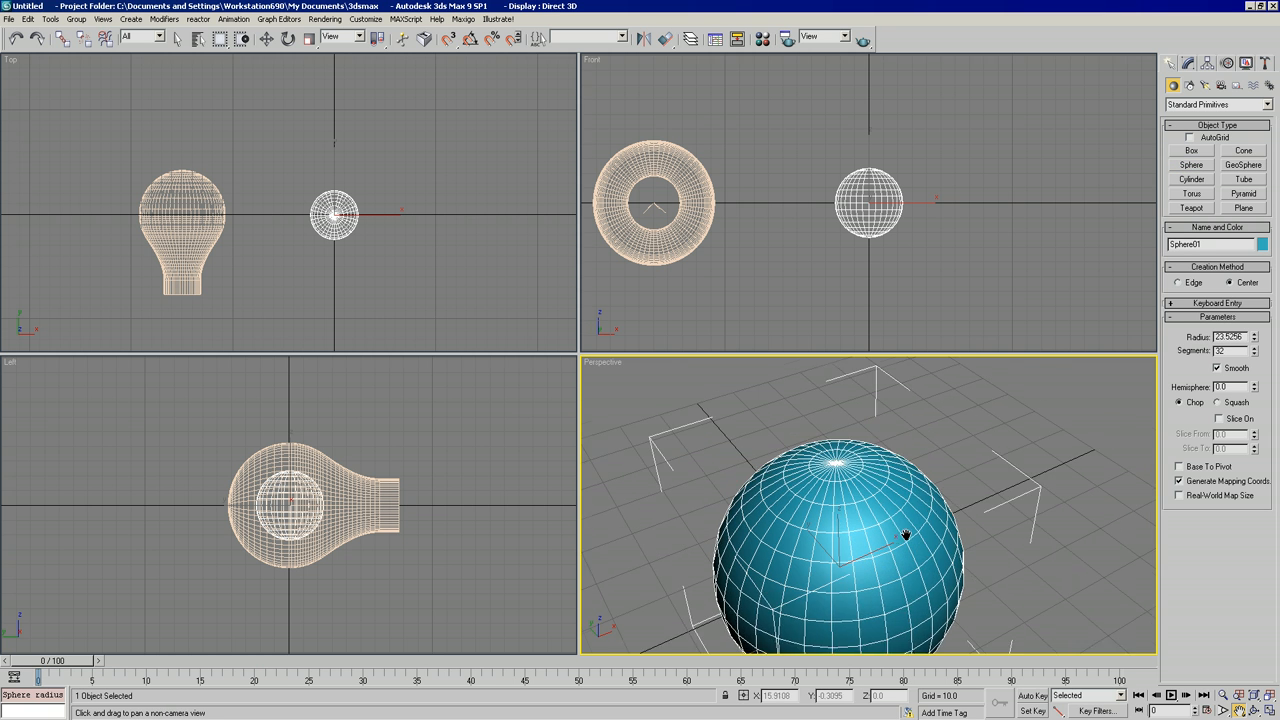
{"action": "scroll", "coordinate": [905, 535], "scroll_direction": "up", "scroll_amount": 2}
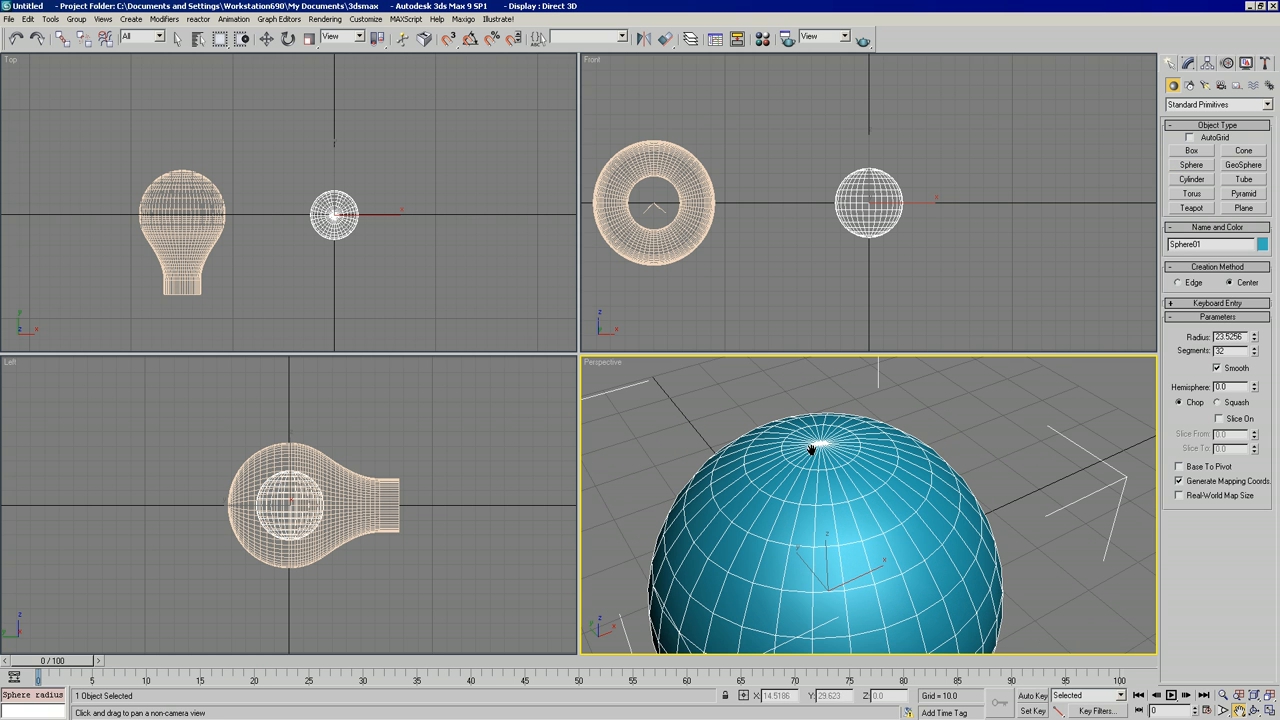
{"action": "scroll", "coordinate": [826, 444], "scroll_direction": "up", "scroll_amount": 3}
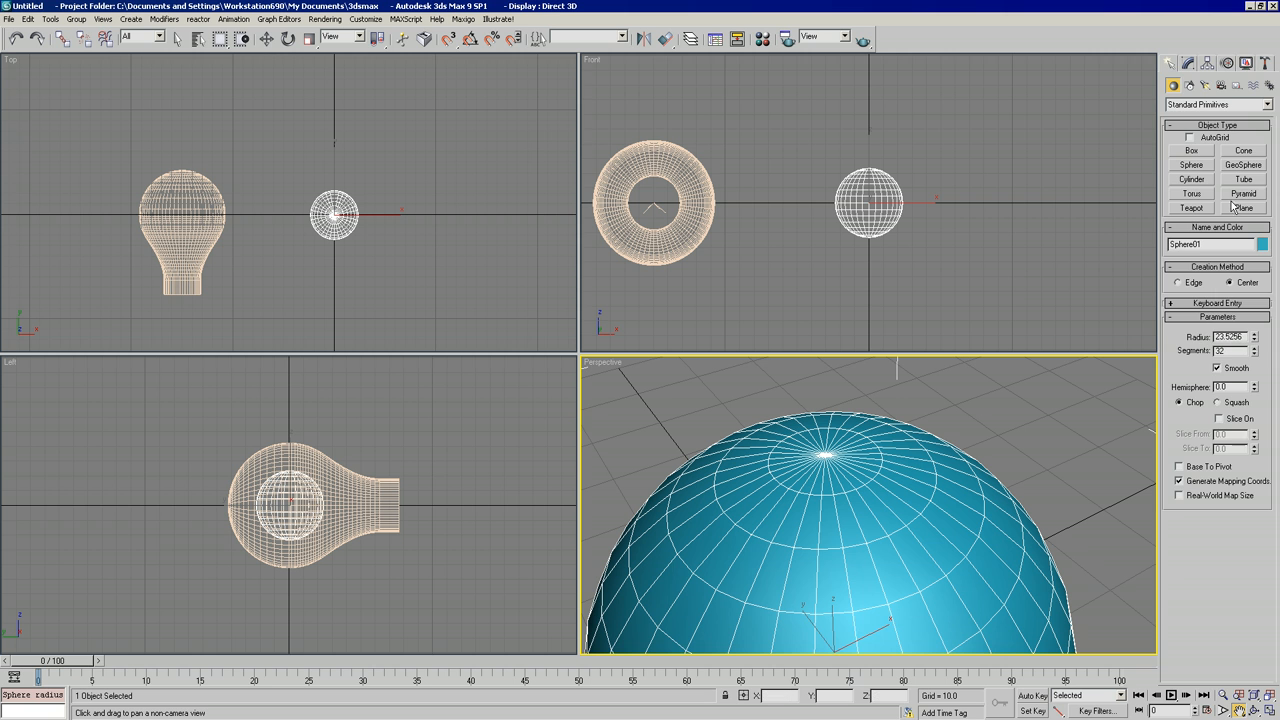
{"action": "left_click", "coordinate": [1191, 66]}
{"action": "left_click", "coordinate": [1218, 100]}
{"action": "scroll", "coordinate": [1238, 500], "scroll_direction": "down", "scroll_amount": 10}
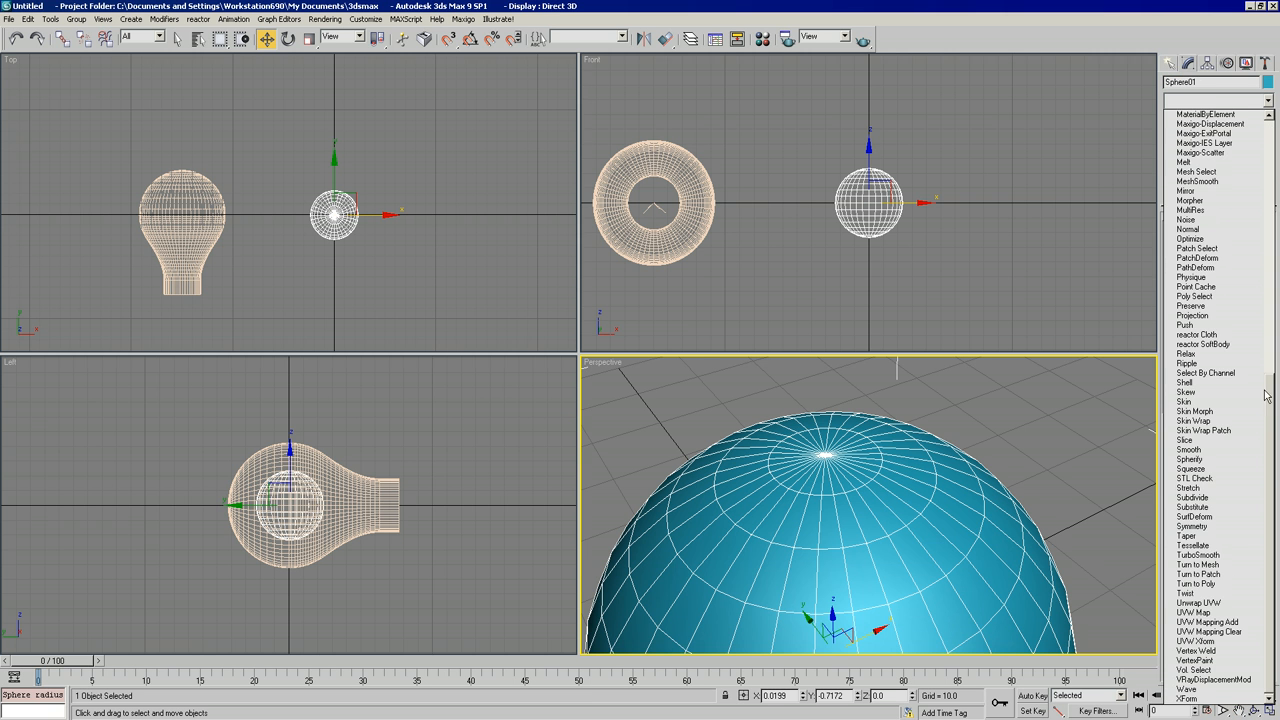
{"action": "left_click", "coordinate": [1234, 555]}
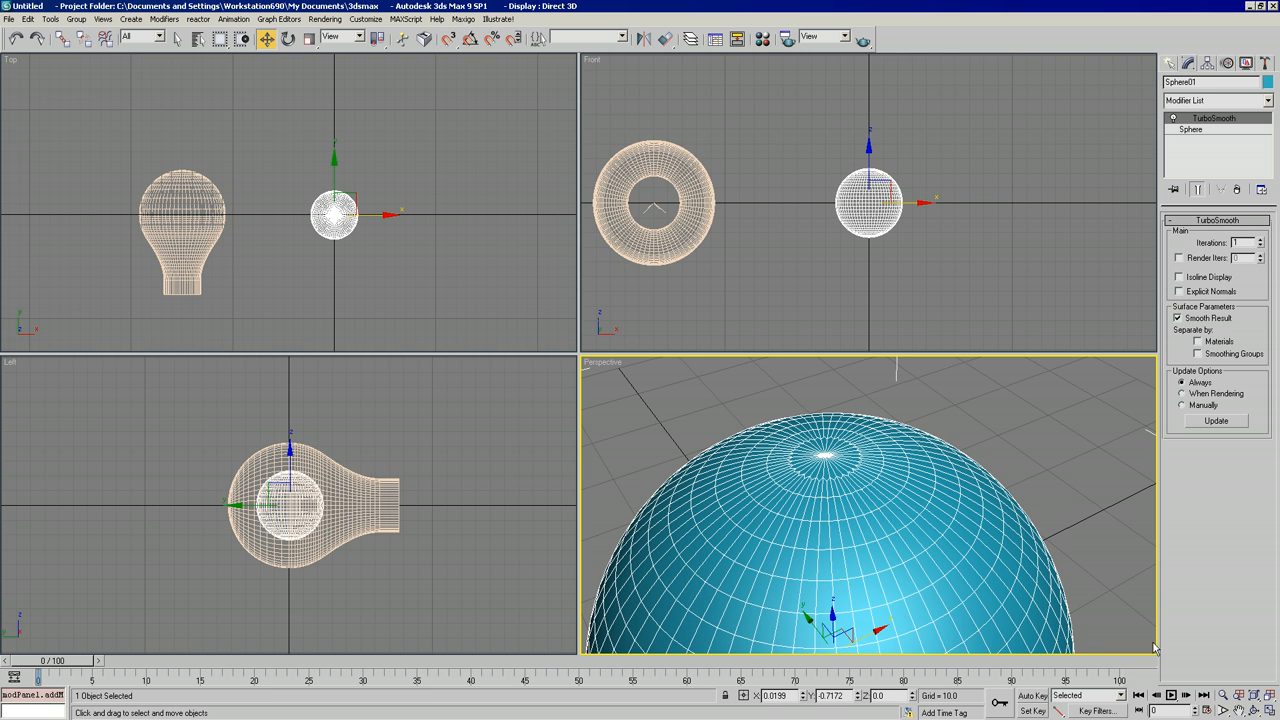
{"action": "left_click", "coordinate": [1238, 710]}
{"action": "left_click_drag", "start_coordinate": [926, 543], "coordinate": [900, 500]}
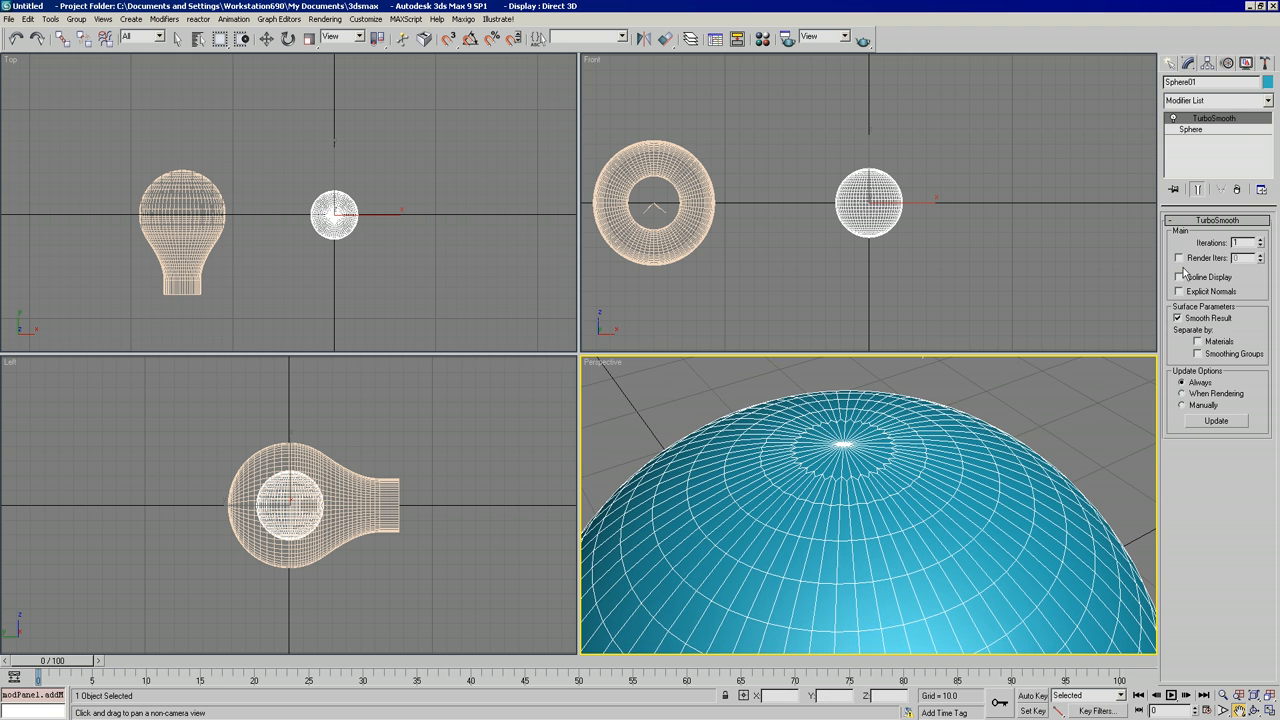
- Reduce the base sphere's segments to 16 and return to the TurboSmooth level
{"action": "left_click", "coordinate": [1191, 130]}
{"action": "left_click_drag", "start_coordinate": [1256, 260], "coordinate": [1256, 260]}
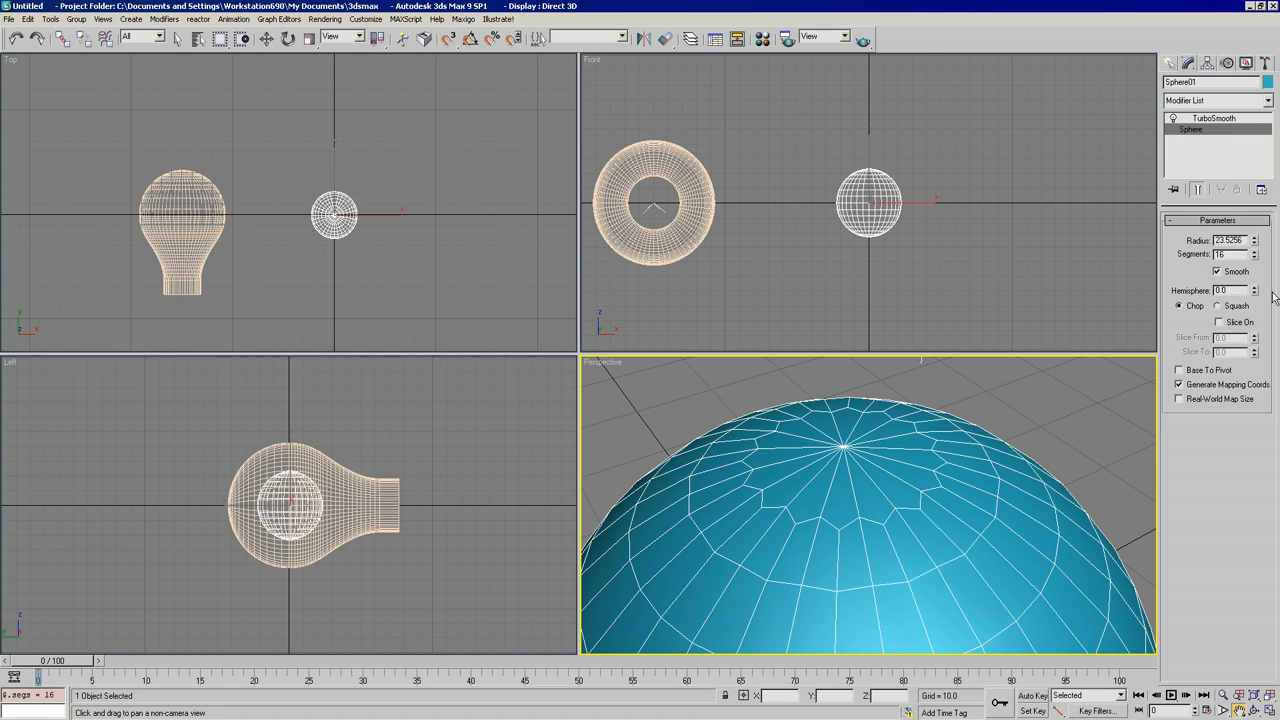
{"action": "left_click", "coordinate": [1213, 119]}
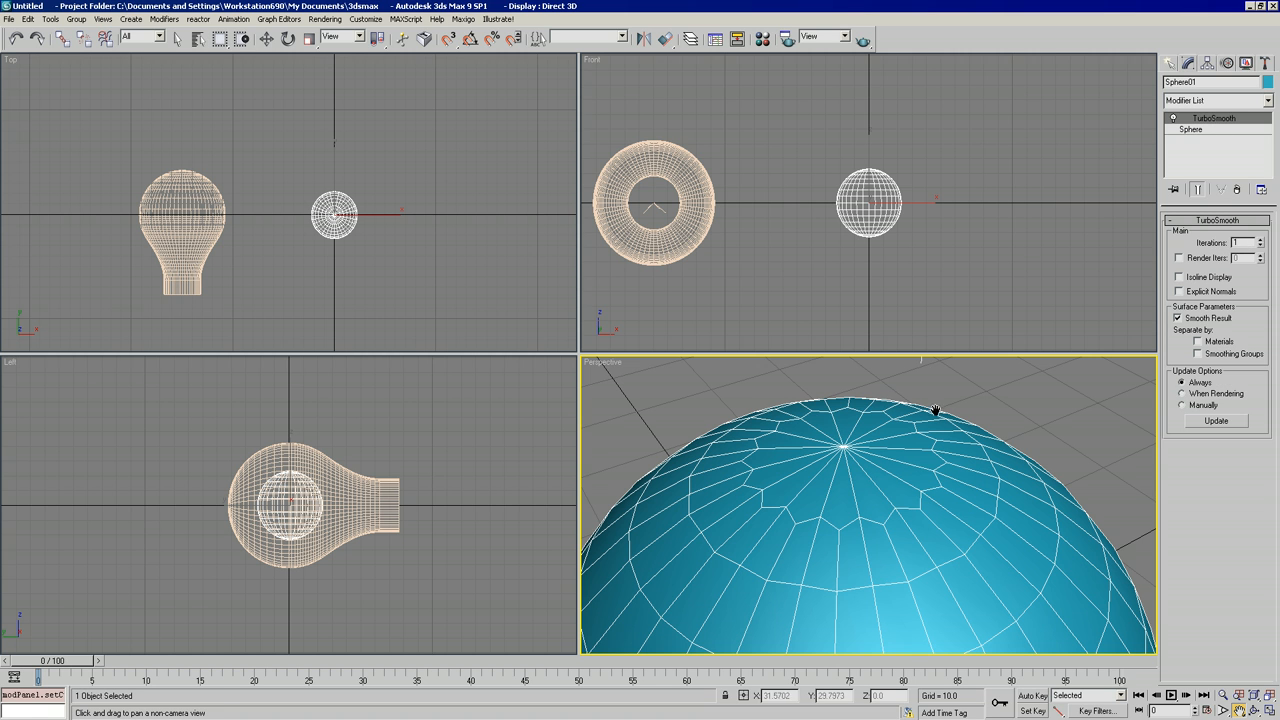
- Select the TurboSmooth test sphere in the Perspective view and delete it
{"action": "scroll", "coordinate": [887, 430], "scroll_direction": "down", "scroll_amount": 5}
{"action": "left_click_drag", "start_coordinate": [880, 421], "coordinate": [725, 201]}
{"action": "left_click", "coordinate": [266, 39]}
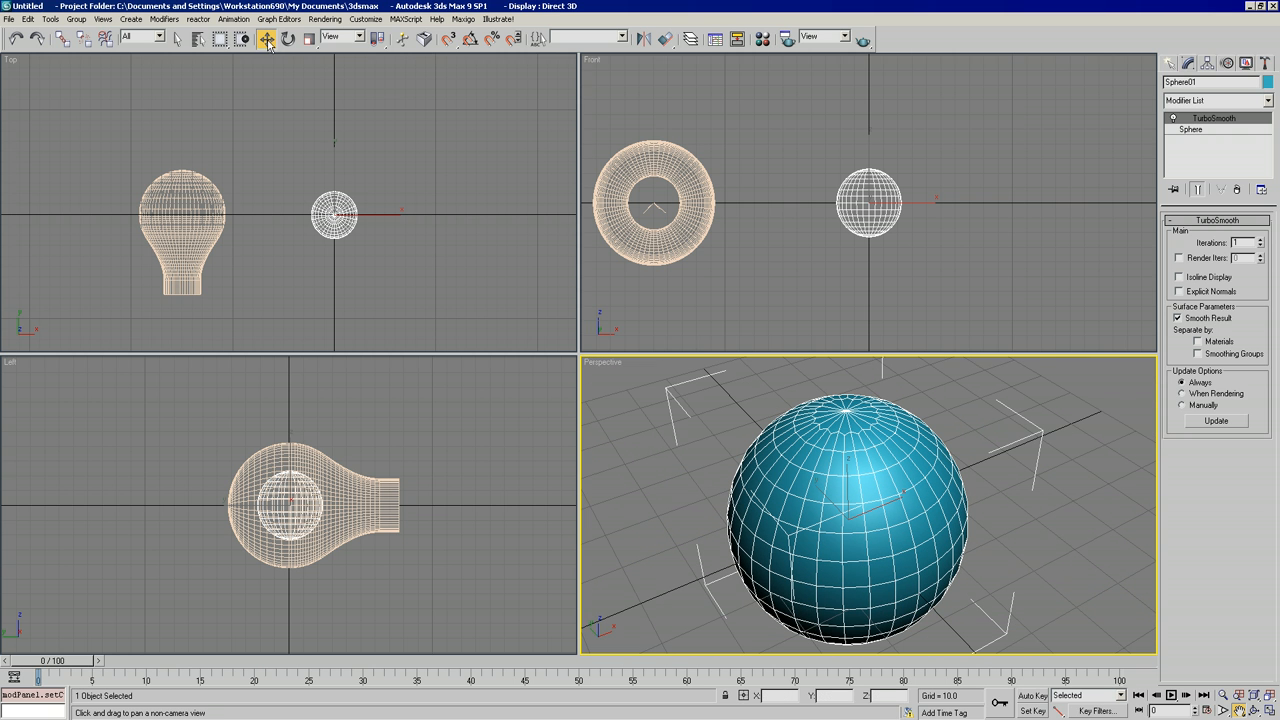
{"action": "left_click", "coordinate": [961, 431]}
{"action": "left_click", "coordinate": [877, 488]}
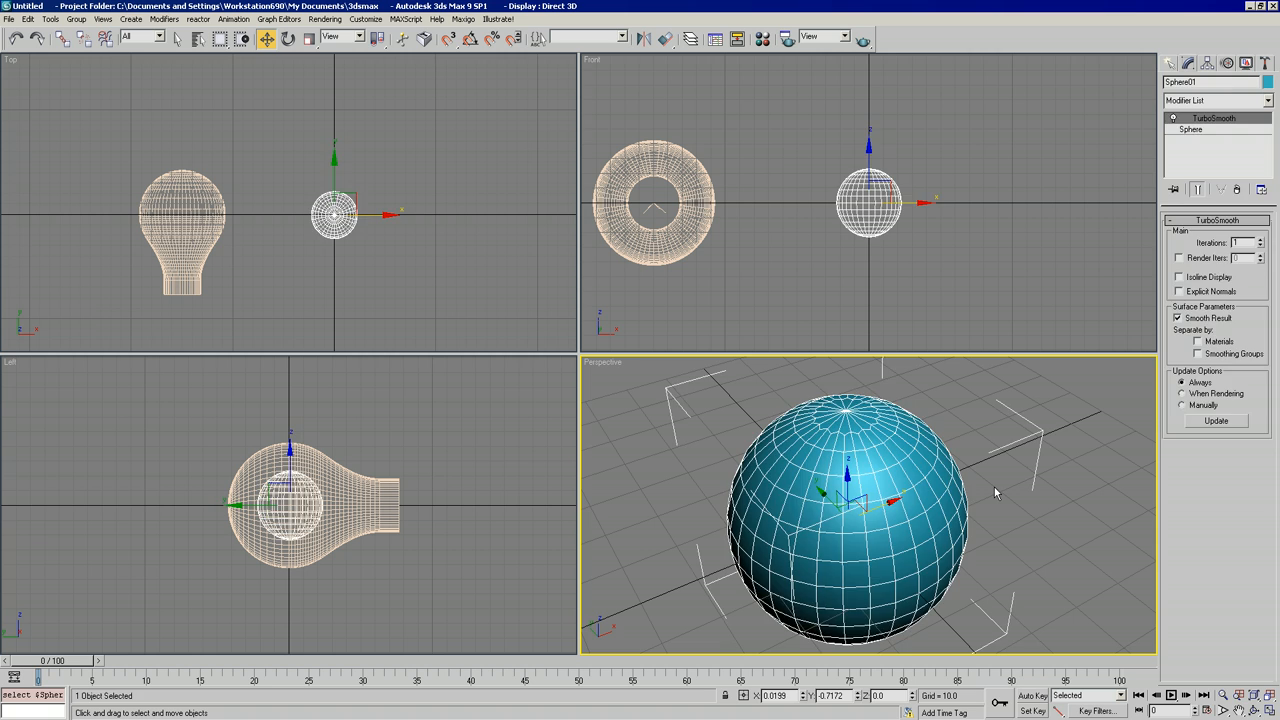
{"action": "key", "text": "Delete"}
{"action": "left_click", "coordinate": [1169, 64]}
{"action": "left_click", "coordinate": [1191, 150]}
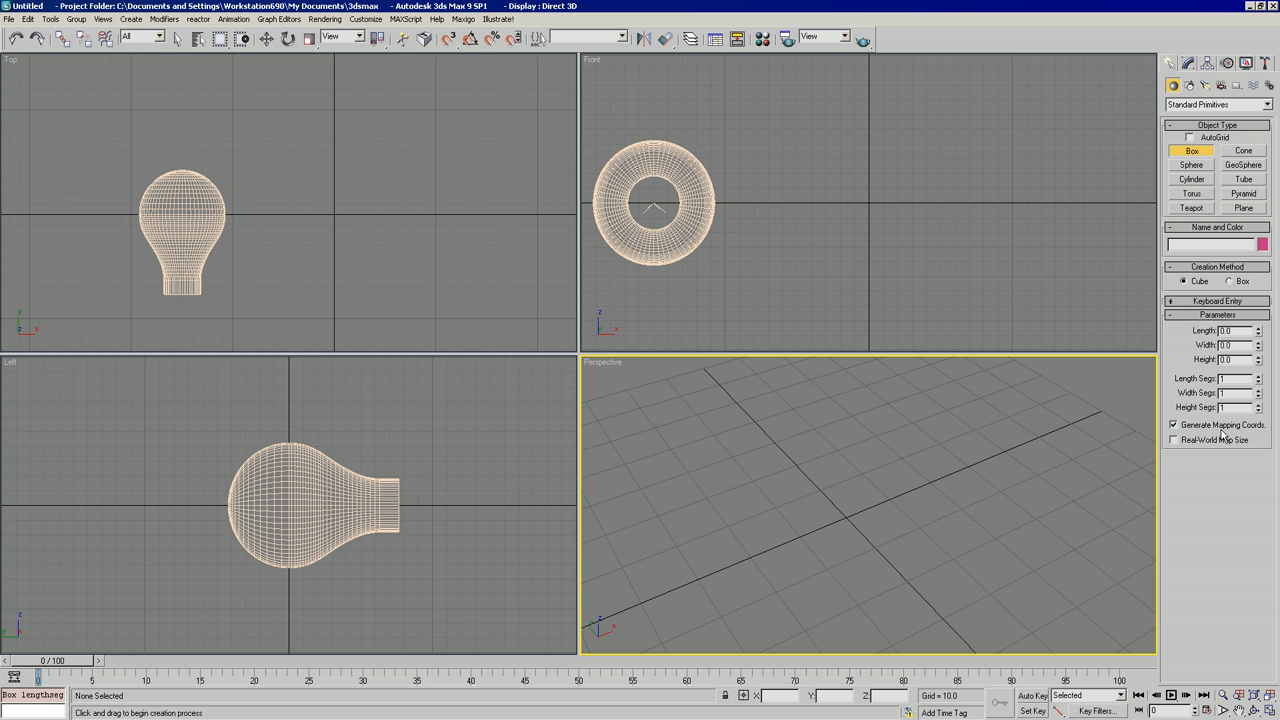
{"action": "left_click_drag", "start_coordinate": [840, 516], "coordinate": [916, 481]}
{"action": "left_click", "coordinate": [1238, 711]}
{"action": "left_click_drag", "start_coordinate": [860, 416], "coordinate": [854, 426]}
{"action": "scroll", "coordinate": [854, 426], "scroll_direction": "down", "scroll_amount": 4}
{"action": "left_click_drag", "start_coordinate": [322, 214], "coordinate": [363, 192]}
{"action": "scroll", "coordinate": [334, 206], "scroll_direction": "up", "scroll_amount": 4}
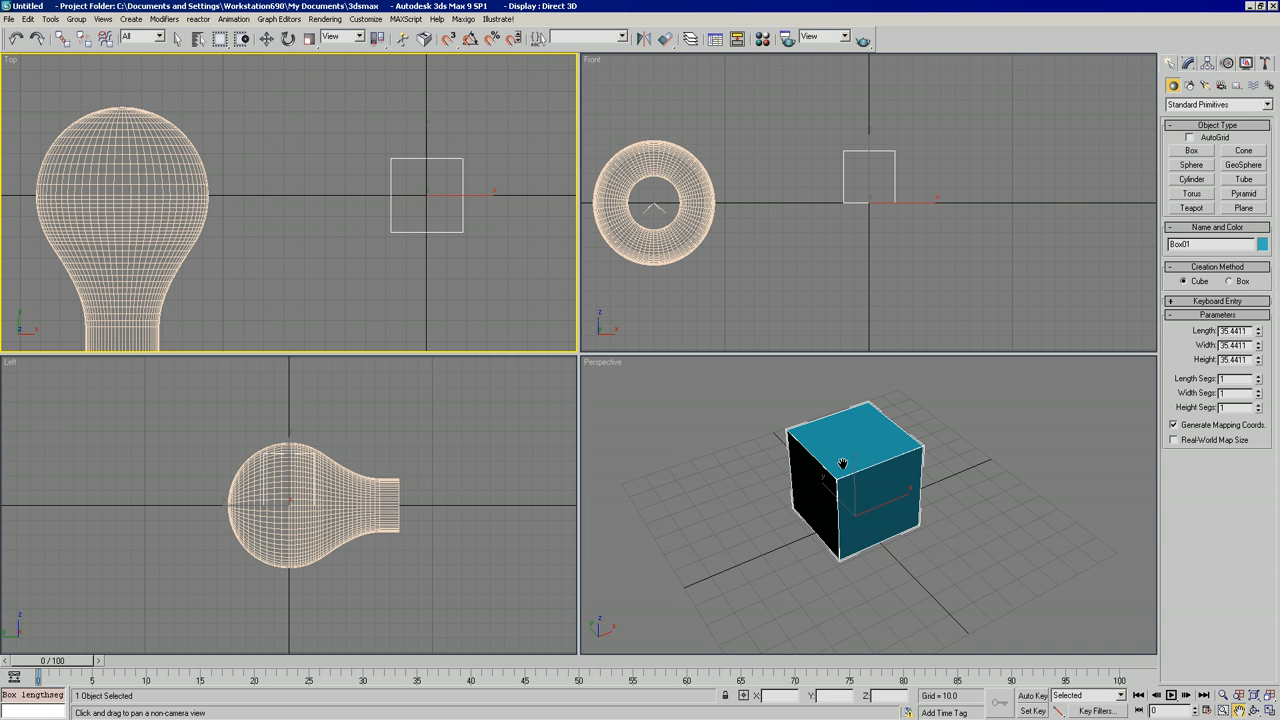
{"action": "key", "text": "Delete"}
- Create a cube about 79 units per side in the Top view and place it at X 0, Y 0
{"action": "left_click", "coordinate": [1191, 151]}
{"action": "left_click_drag", "start_coordinate": [122, 203], "coordinate": [462, 205]}
{"action": "left_click", "coordinate": [266, 38]}
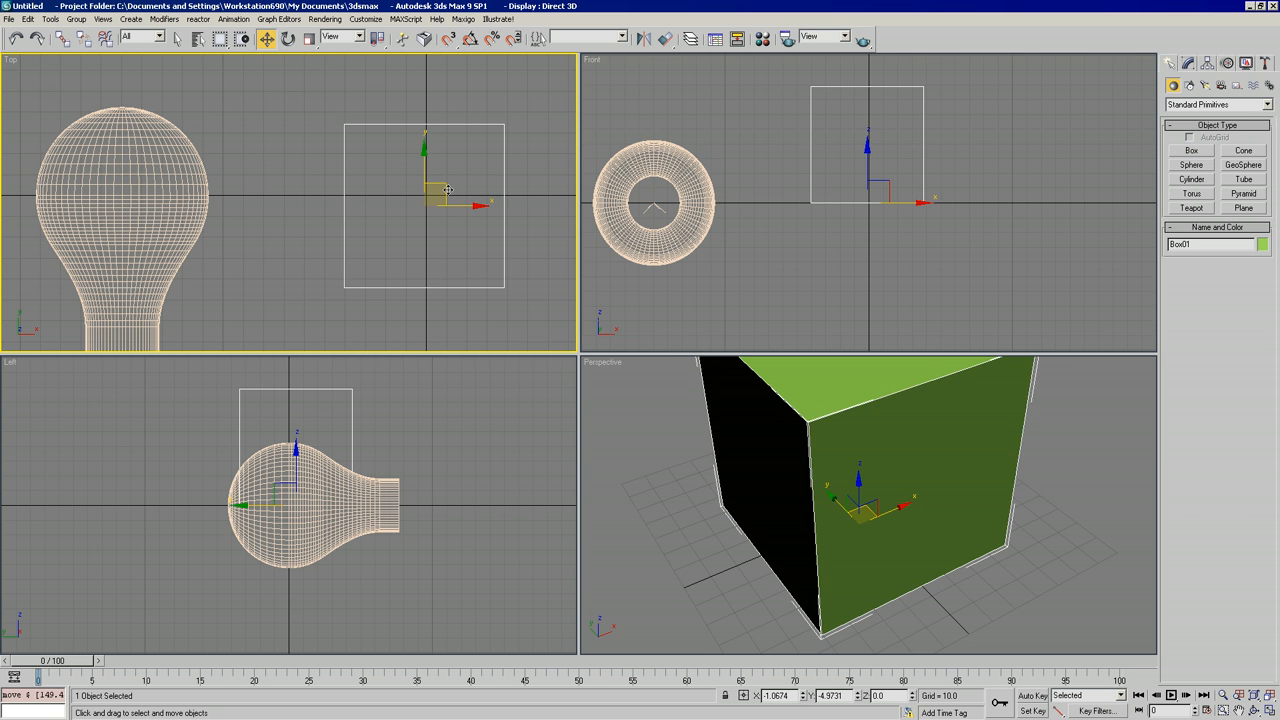
{"action": "right_click", "coordinate": [266, 38]}
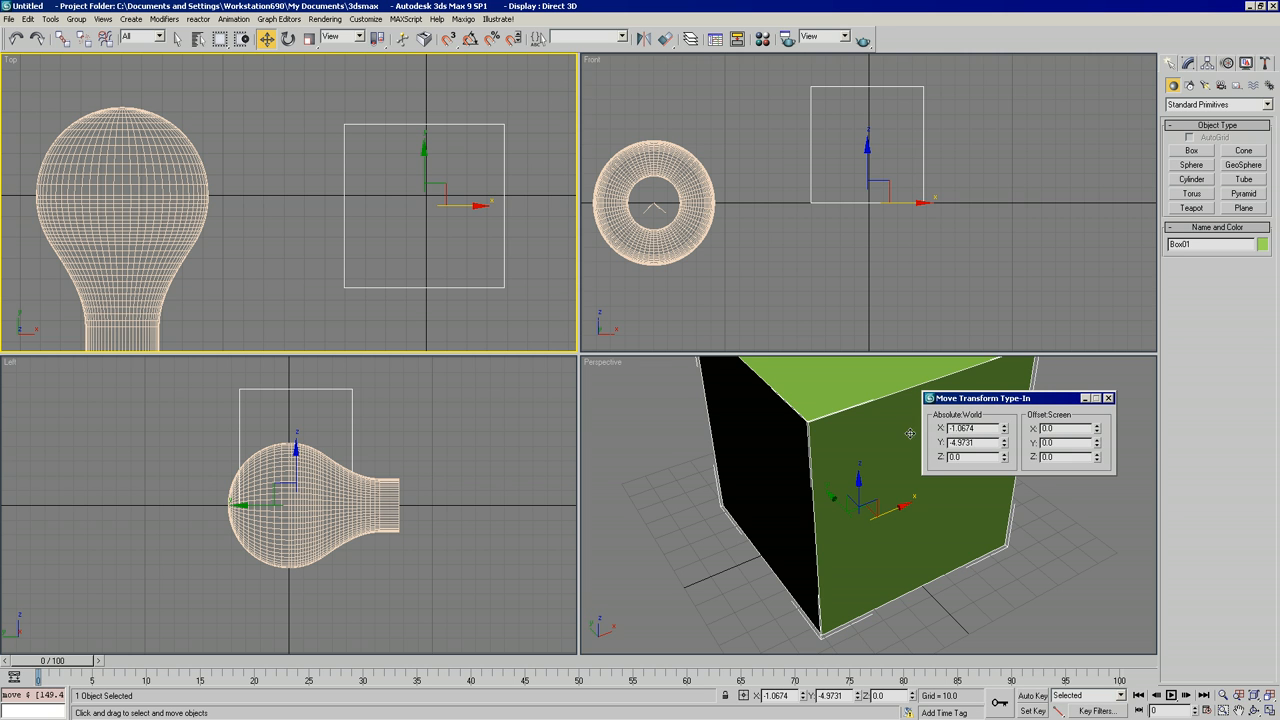
{"action": "right_click", "coordinate": [1004, 428]}
{"action": "right_click", "coordinate": [1004, 442]}
{"action": "left_click", "coordinate": [1108, 398]}
{"action": "right_click", "coordinate": [1038, 545]}
{"action": "left_click", "coordinate": [899, 492]}
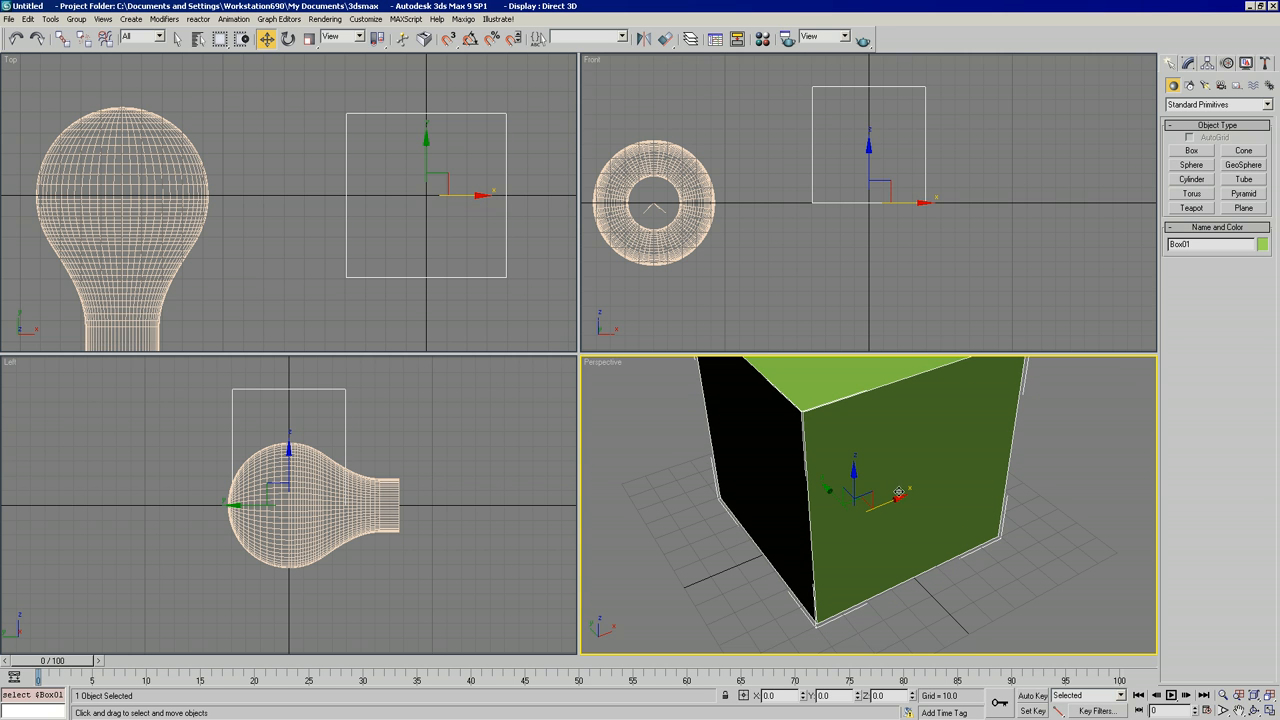
- Set the cube's length, width and height segments to 2 each
{"action": "left_click", "coordinate": [1238, 710]}
{"action": "scroll", "coordinate": [951, 497], "scroll_direction": "down", "scroll_amount": 5}
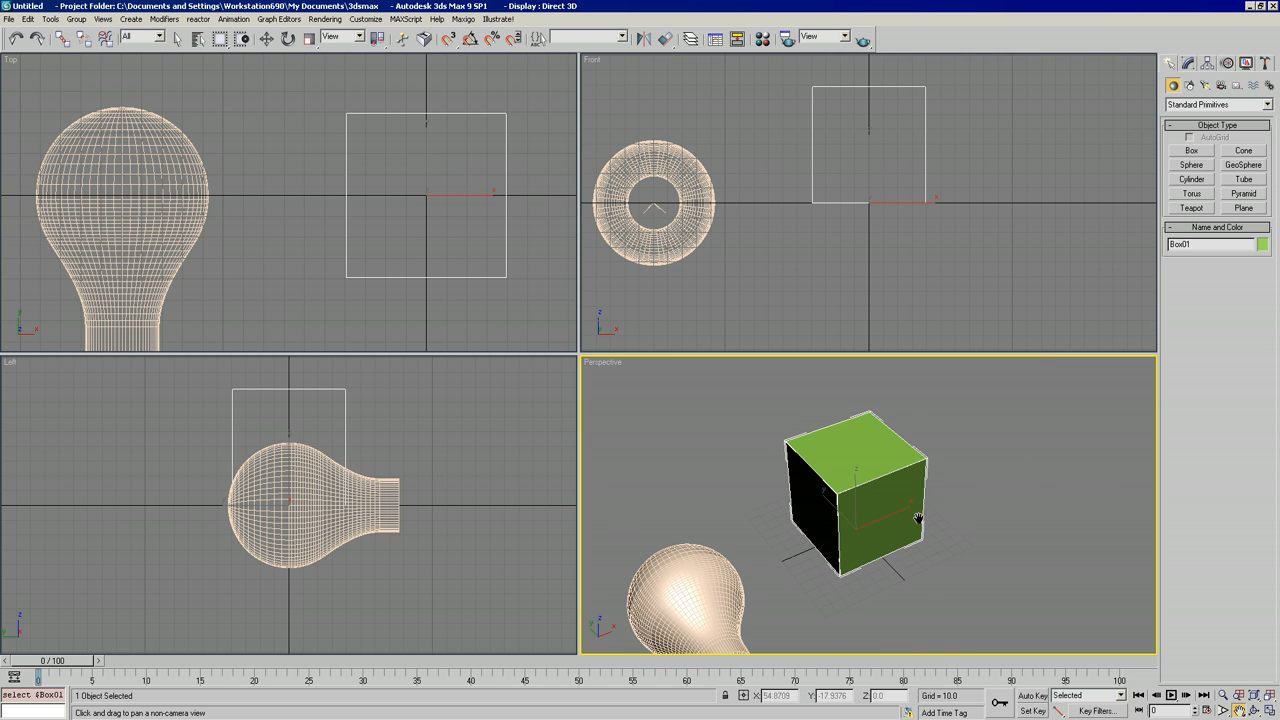
{"action": "left_click", "coordinate": [1187, 64]}
{"action": "left_click", "coordinate": [1259, 283]}
{"action": "left_click", "coordinate": [1259, 298]}
{"action": "left_click", "coordinate": [1259, 310]}
- Apply a MeshSmooth modifier to the cube and set its subdivision method to Quad Output
{"action": "left_click_drag", "start_coordinate": [990, 494], "coordinate": [940, 463]}
{"action": "scroll", "coordinate": [940, 463], "scroll_direction": "up", "scroll_amount": 4}
{"action": "left_click", "coordinate": [1267, 100]}
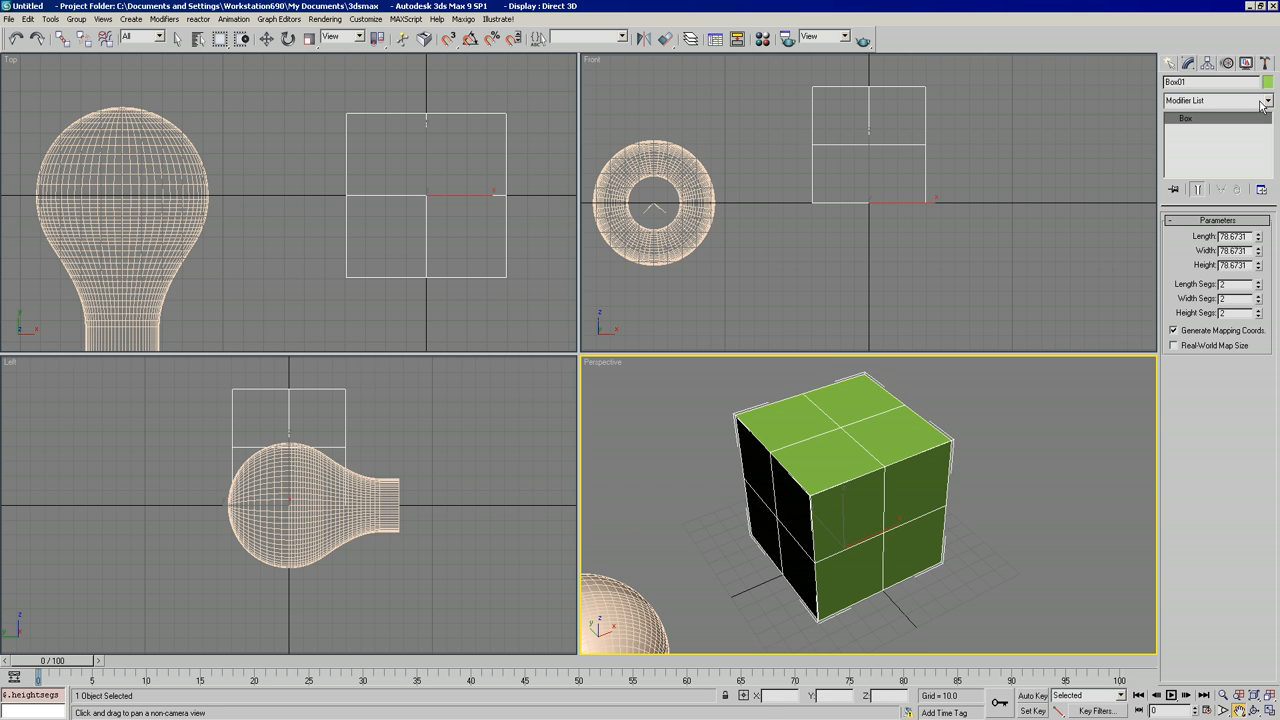
{"action": "left_click_drag", "start_coordinate": [1270, 138], "coordinate": [1270, 335]}
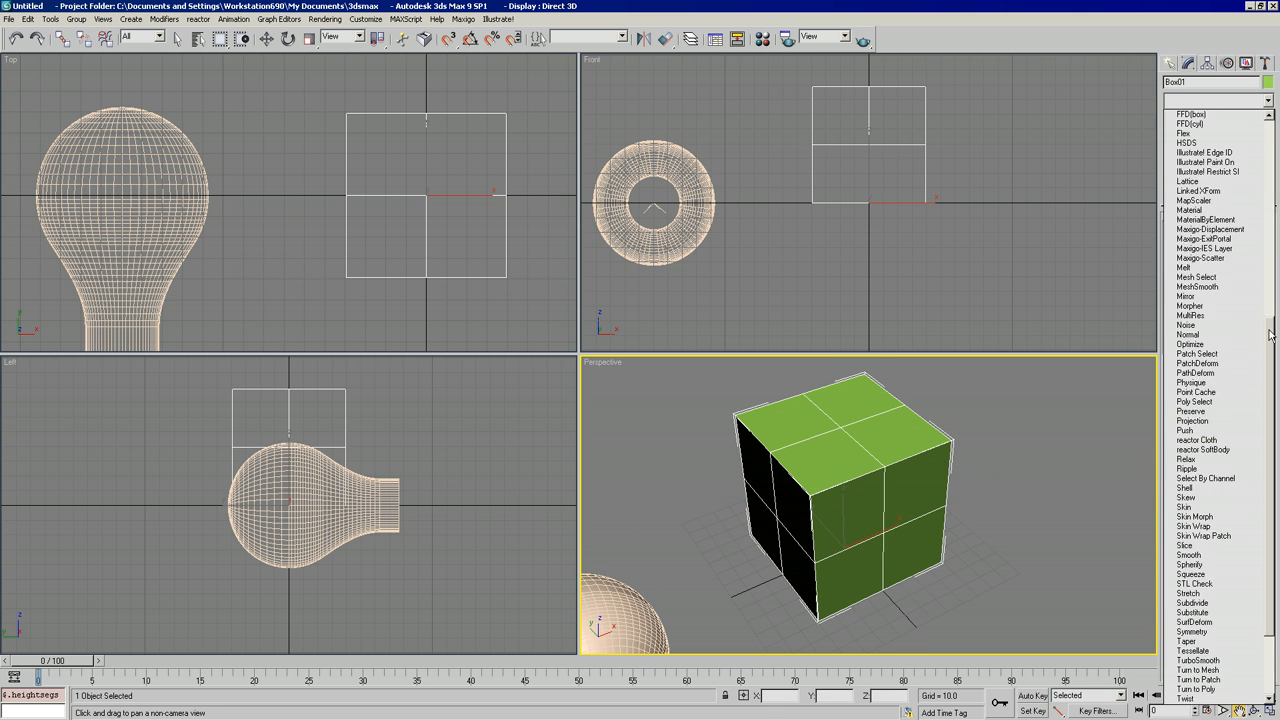
{"action": "left_click", "coordinate": [1215, 287]}
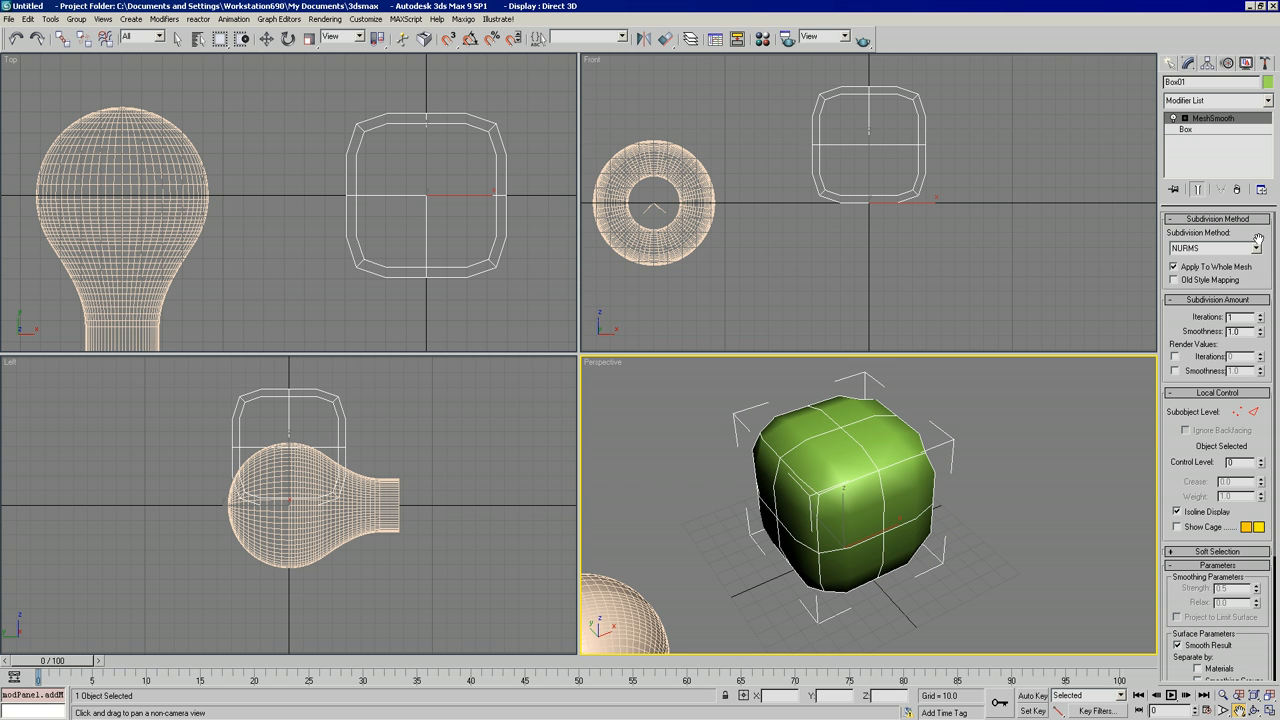
{"action": "left_click", "coordinate": [1256, 246]}
{"action": "left_click", "coordinate": [1238, 277]}
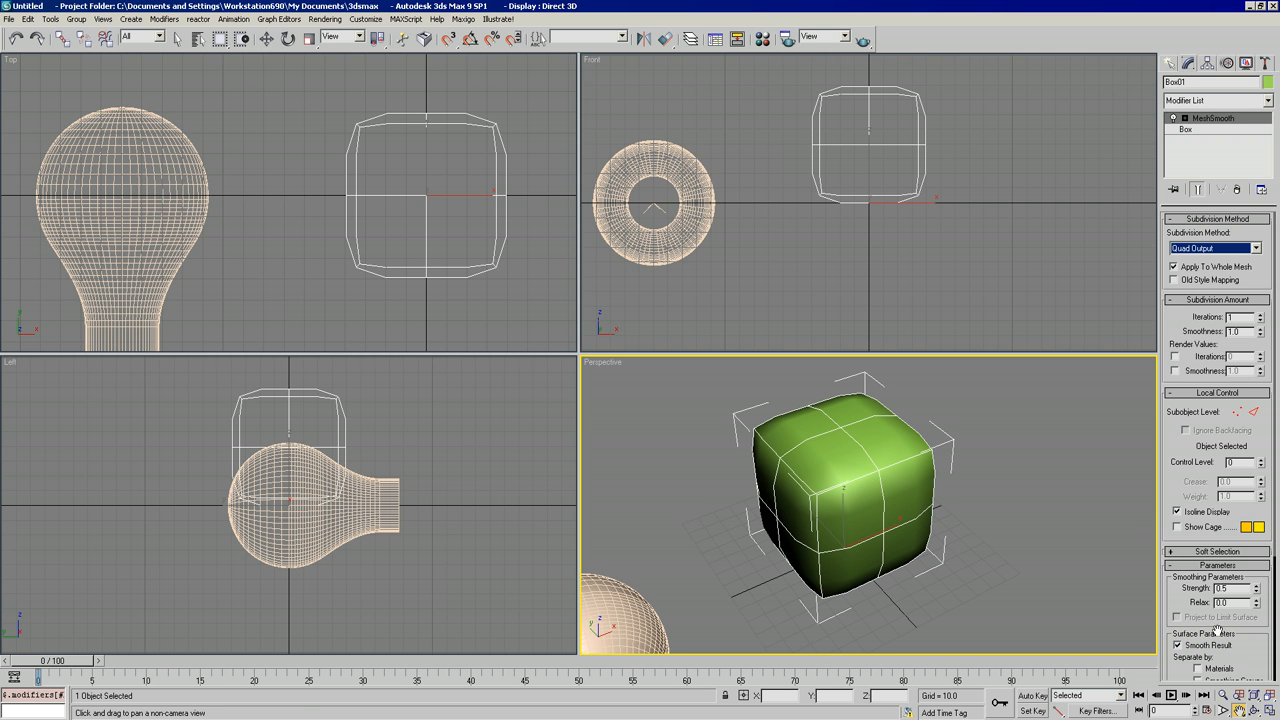
- Add a Spherify modifier above MeshSmooth to round the smoothed cube into a sphere
{"action": "left_click", "coordinate": [1254, 711]}
{"action": "left_click_drag", "start_coordinate": [897, 446], "coordinate": [874, 466]}
{"action": "scroll", "coordinate": [874, 466], "scroll_direction": "up", "scroll_amount": 2}
{"action": "scroll", "coordinate": [871, 457], "scroll_direction": "down", "scroll_amount": 2}
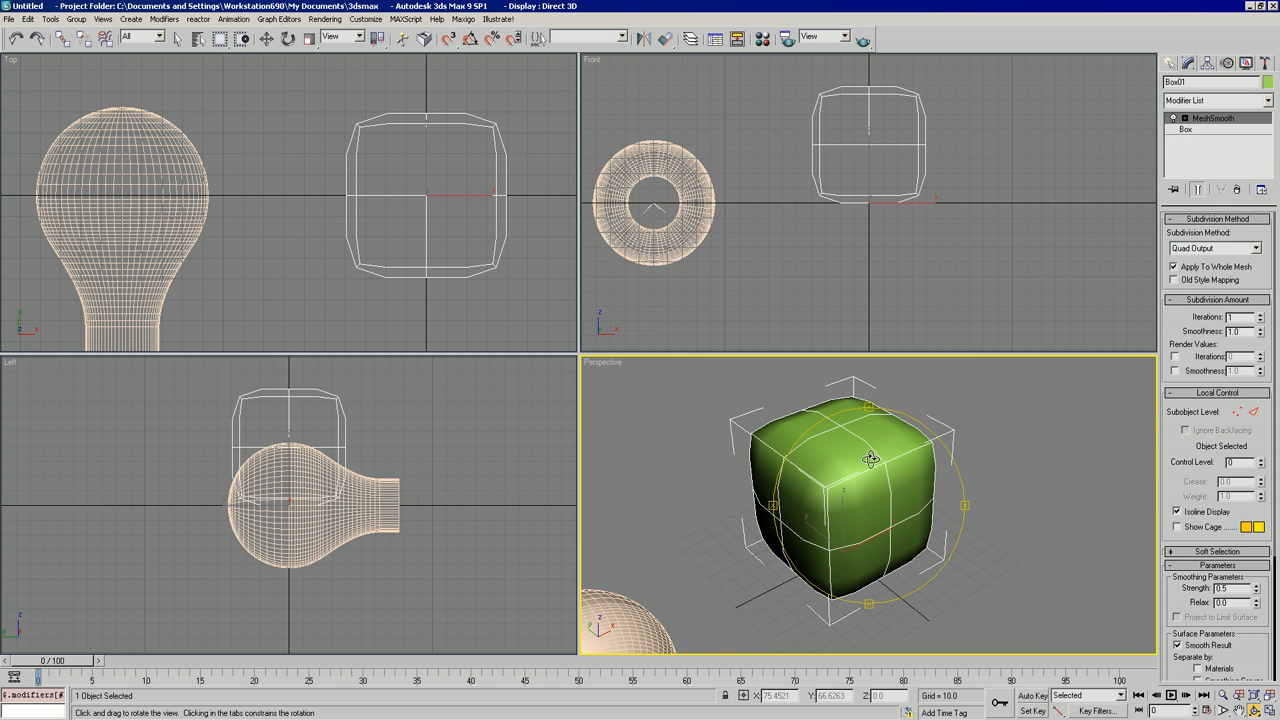
{"action": "left_click", "coordinate": [1268, 102]}
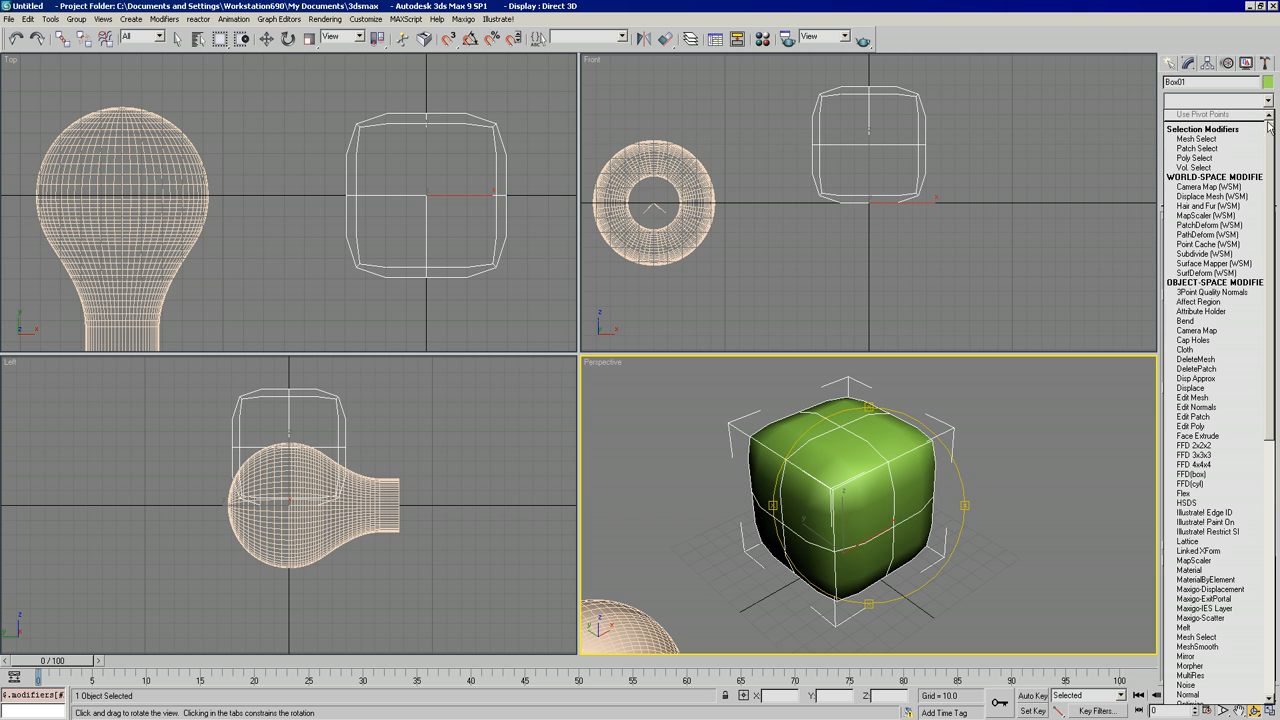
{"action": "left_click_drag", "start_coordinate": [1271, 137], "coordinate": [1271, 433]}
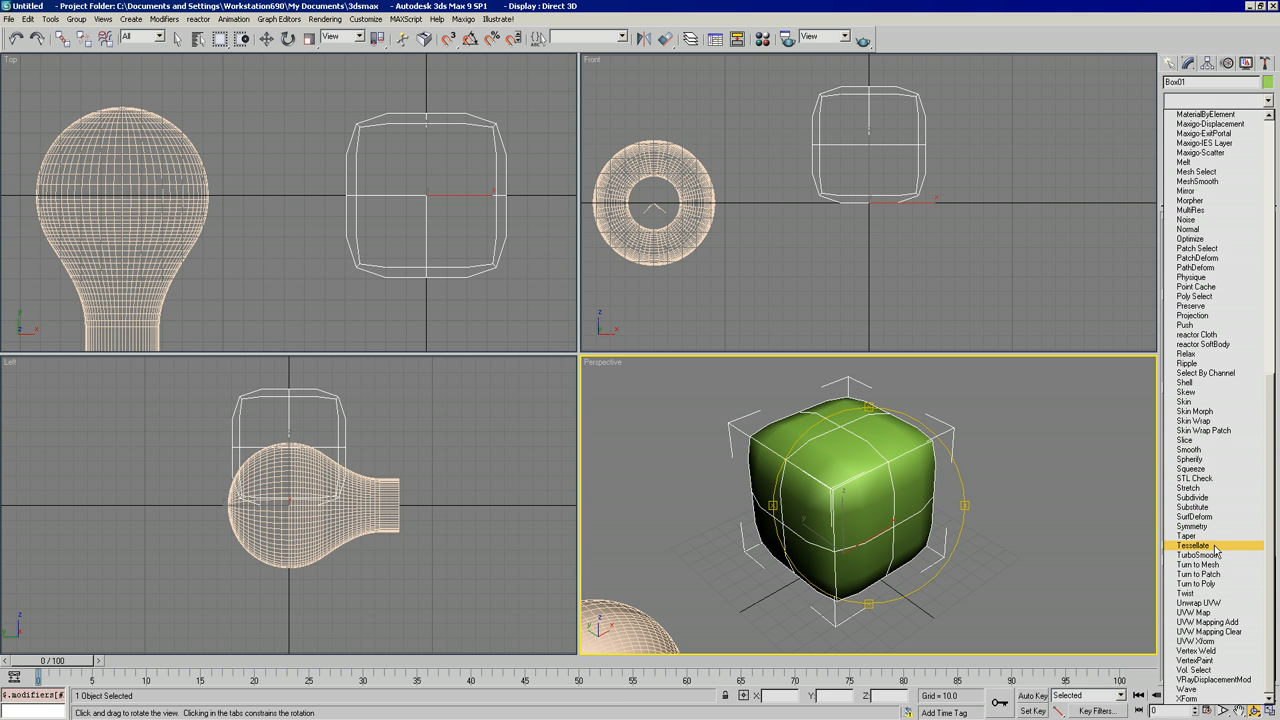
{"action": "left_click", "coordinate": [1206, 459]}
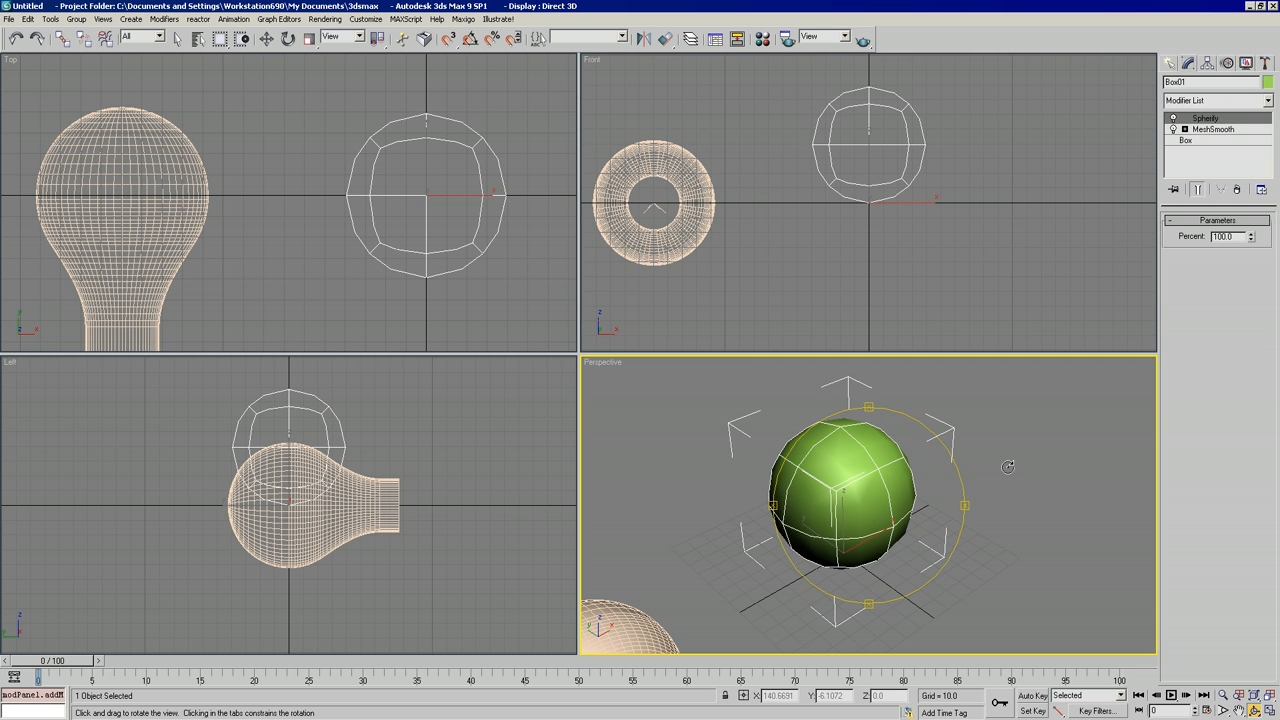
- Add an Edit Poly modifier above Spherify and enter its Polygon sub-object level
{"action": "left_click_drag", "start_coordinate": [883, 494], "coordinate": [872, 486]}
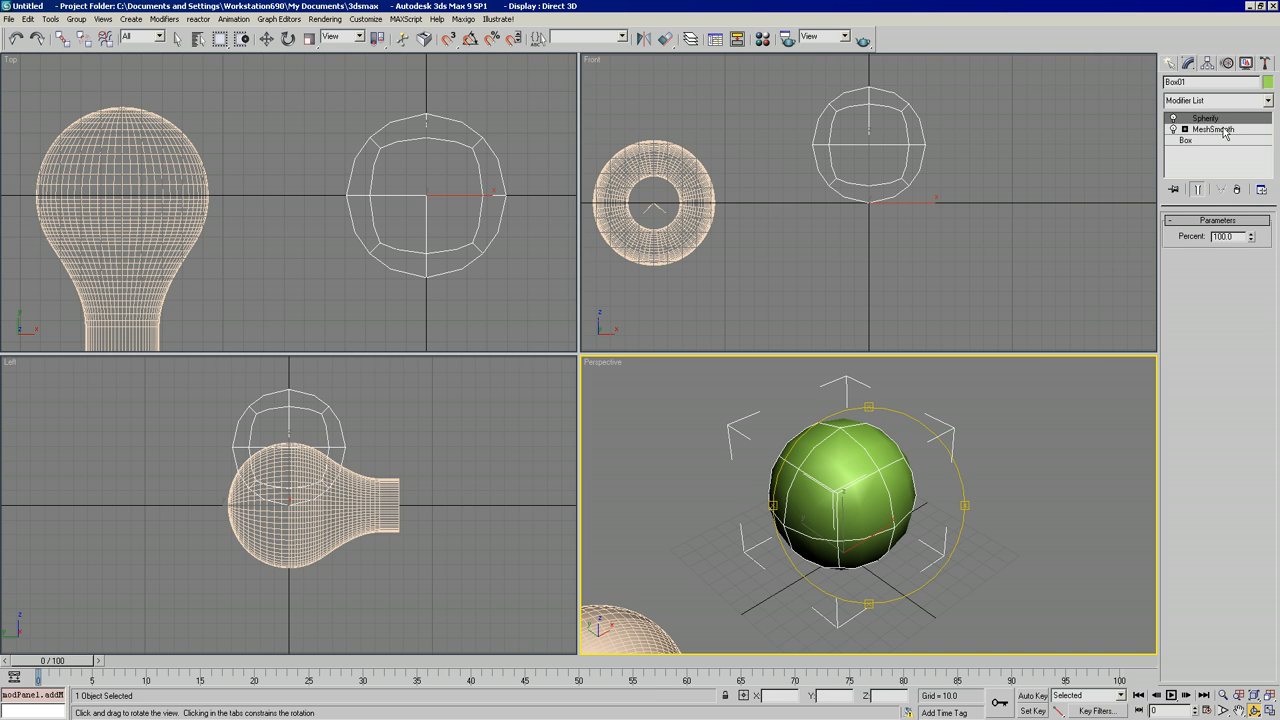
{"action": "left_click", "coordinate": [1267, 104]}
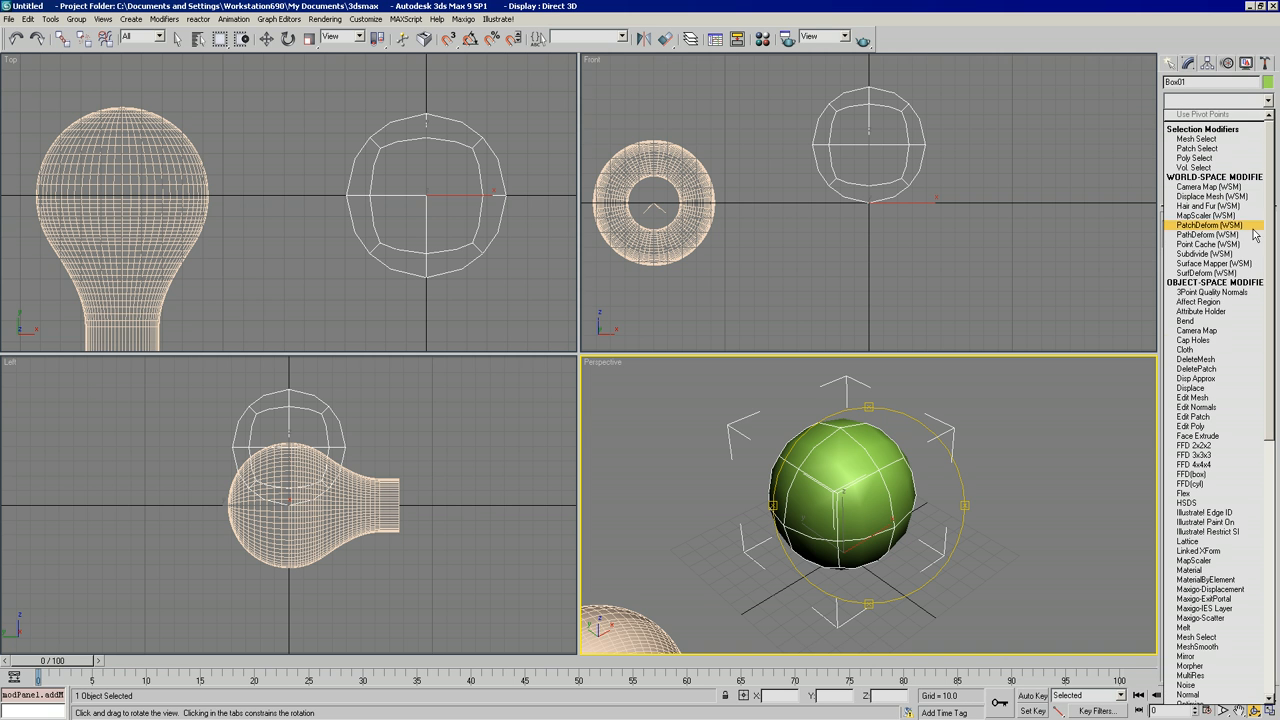
{"action": "left_click", "coordinate": [1195, 426]}
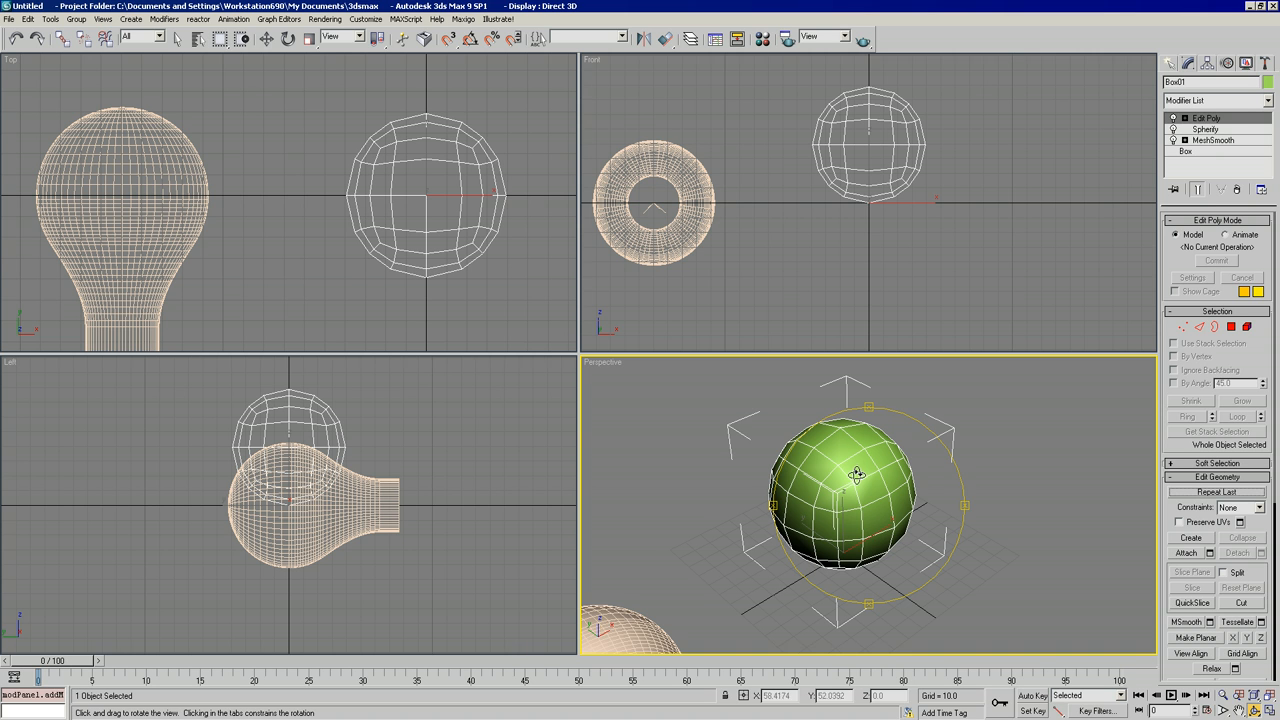
{"action": "left_click", "coordinate": [1232, 327]}
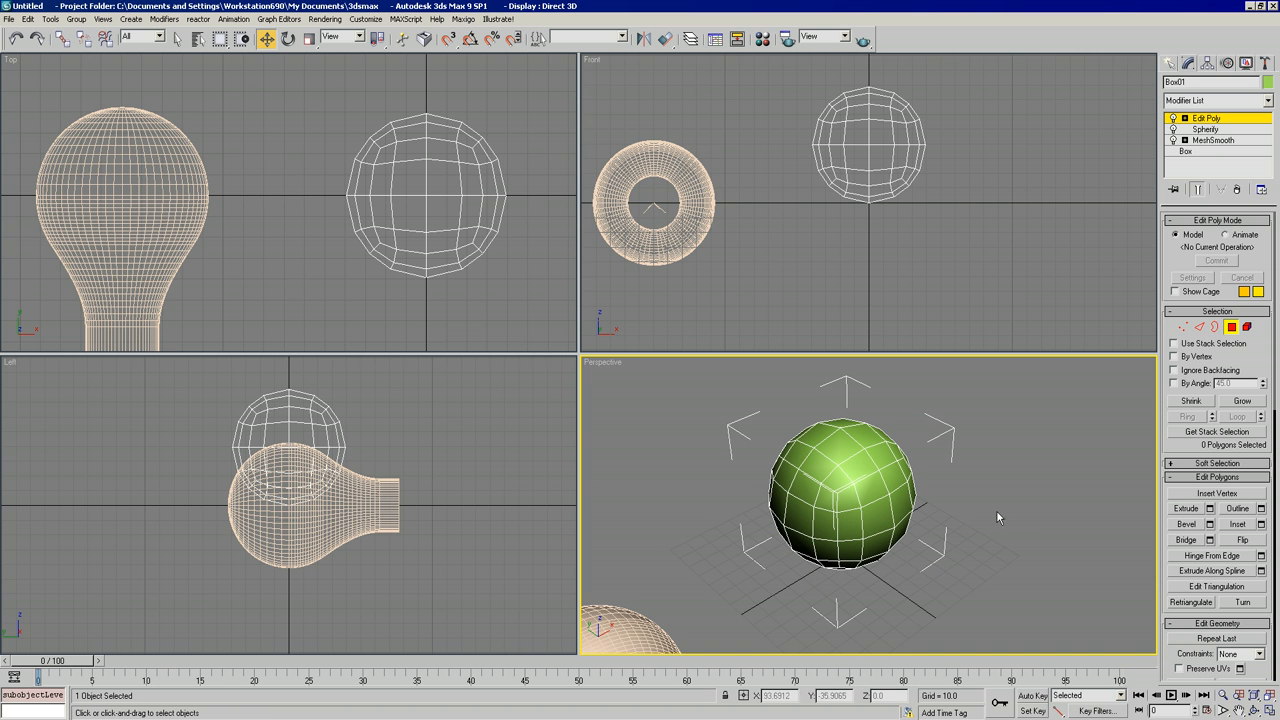
- Delete the four central polygons on the front side of the spherified cube
{"action": "left_click", "coordinate": [1238, 710]}
{"action": "left_click_drag", "start_coordinate": [905, 545], "coordinate": [812, 486]}
{"action": "left_click", "coordinate": [268, 38]}
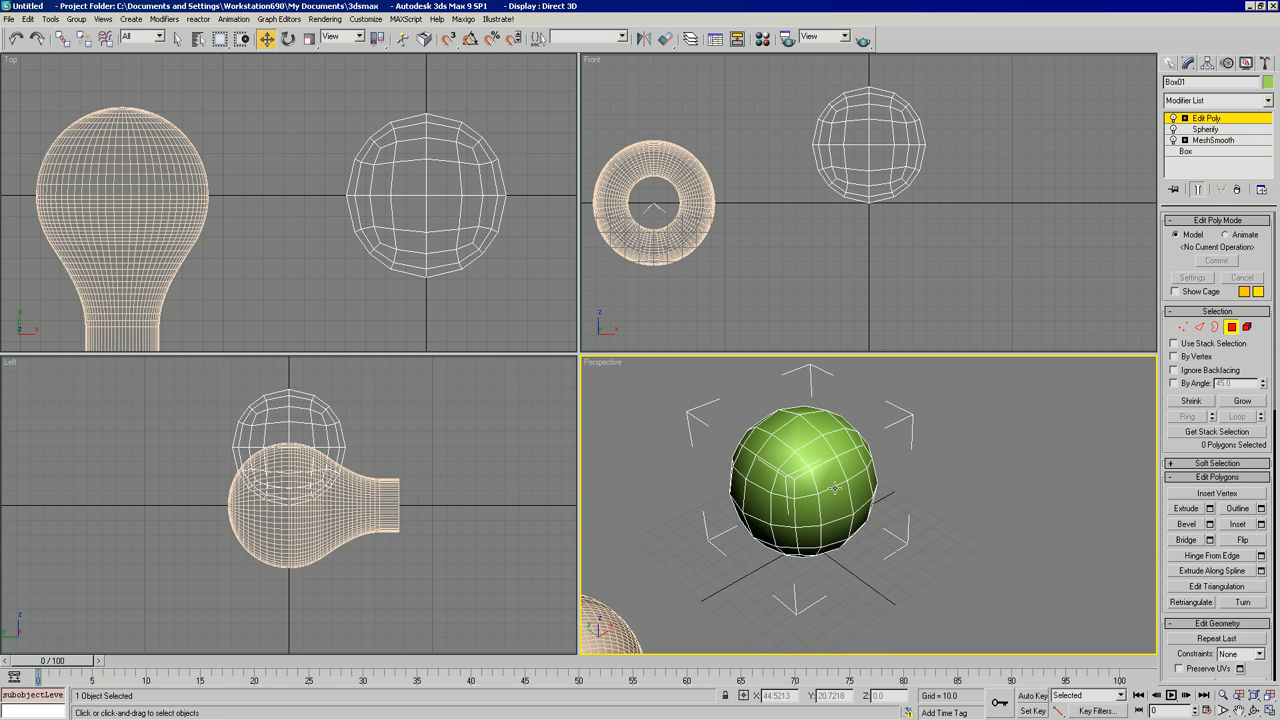
{"action": "left_click", "coordinate": [830, 506]}
{"action": "left_click", "coordinate": [848, 488], "text": "ctrl"}
{"action": "left_click", "coordinate": [838, 520], "text": "ctrl"}
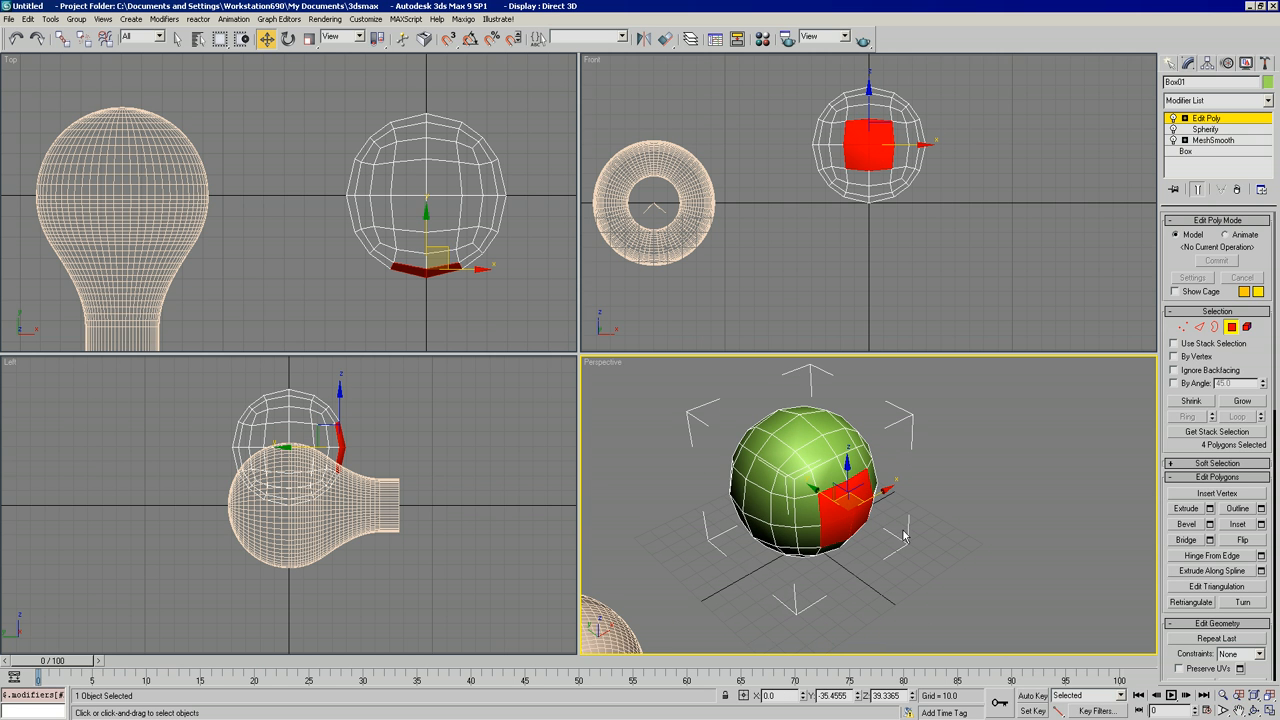
{"action": "key", "text": "Delete"}
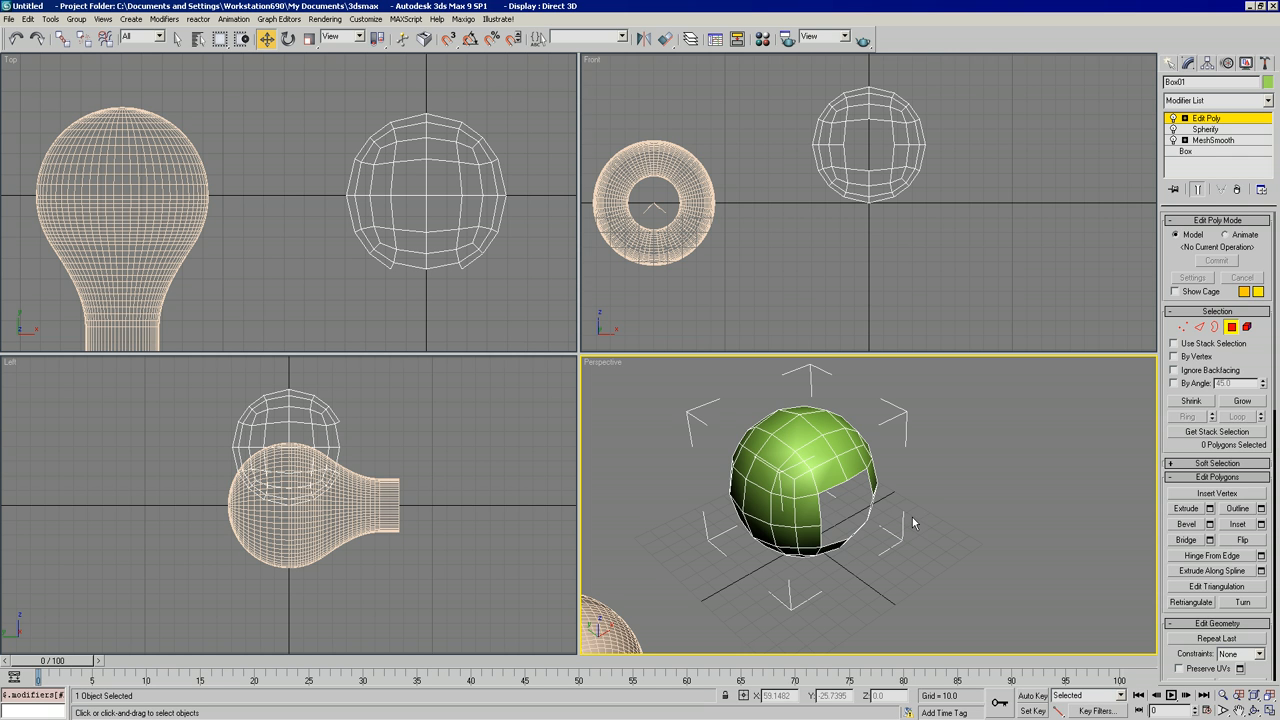
{"action": "key", "text": "2"}
{"action": "key", "text": "3"}
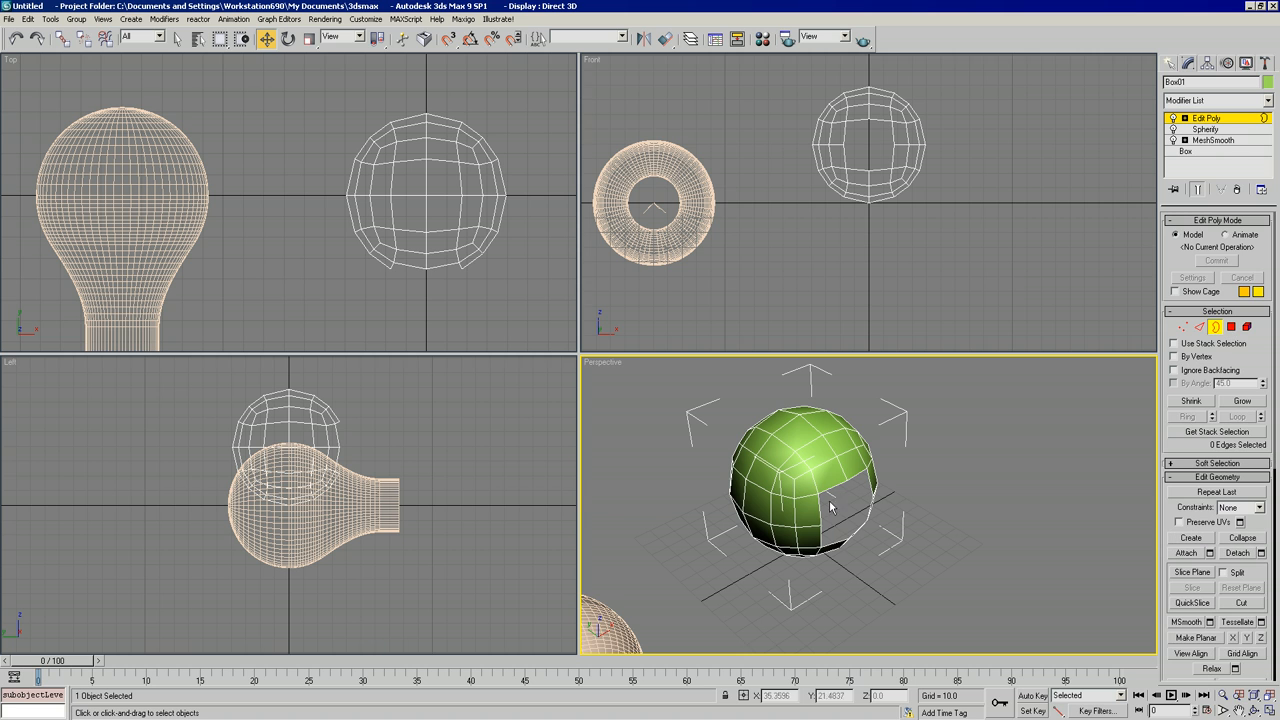
{"action": "left_click", "coordinate": [830, 485]}
{"action": "left_click", "coordinate": [1183, 328]}
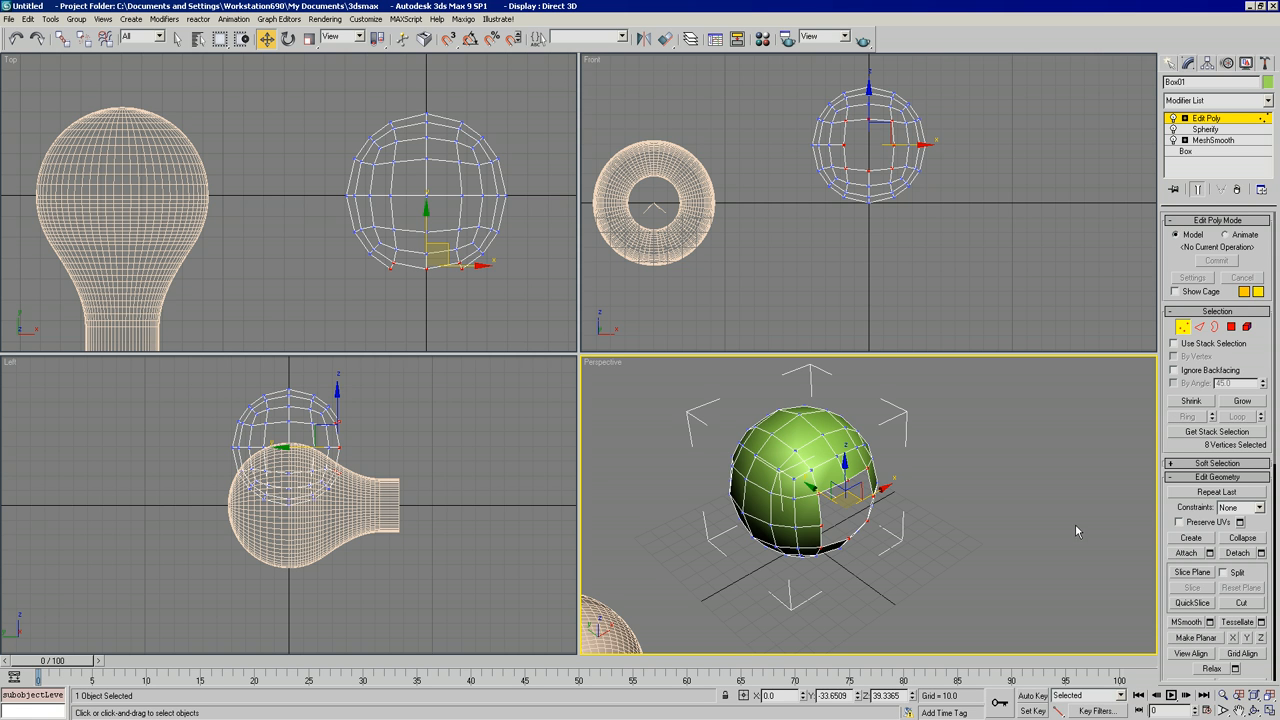
- Select the full ring of polygons surrounding the front opening and delete it to enlarge the hole
{"action": "key", "text": "4"}
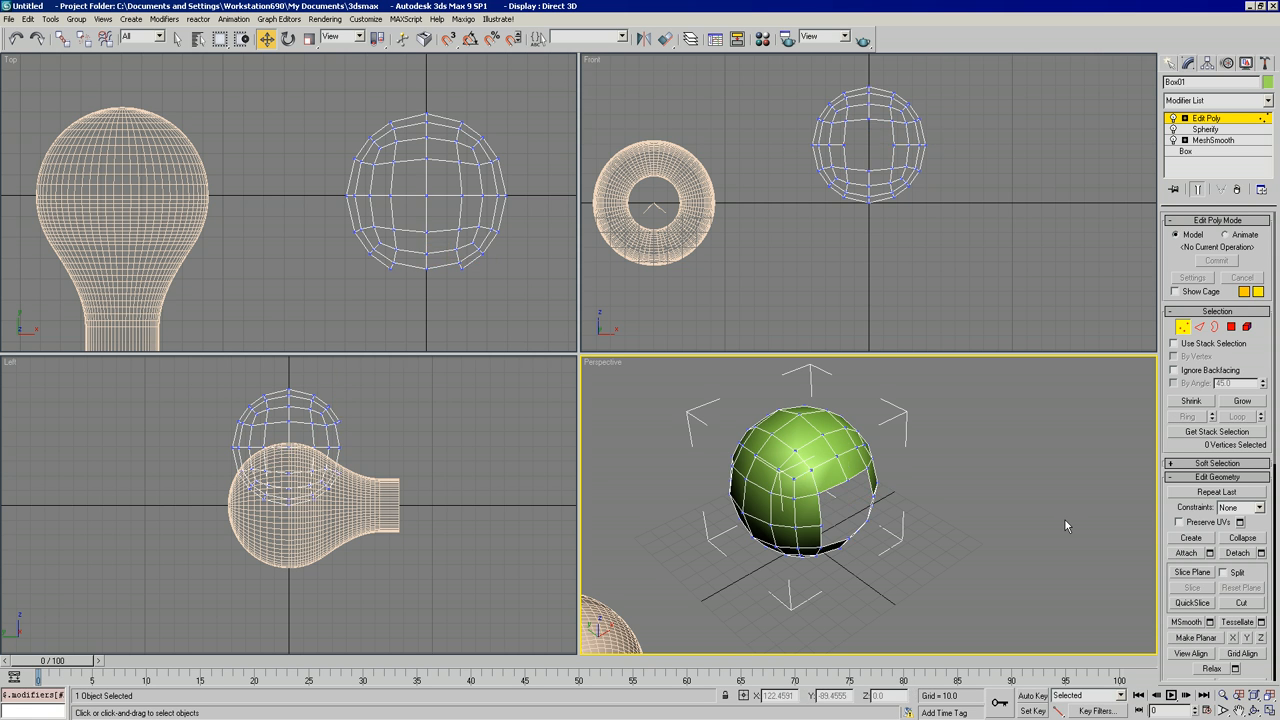
{"action": "left_click", "coordinate": [816, 485]}
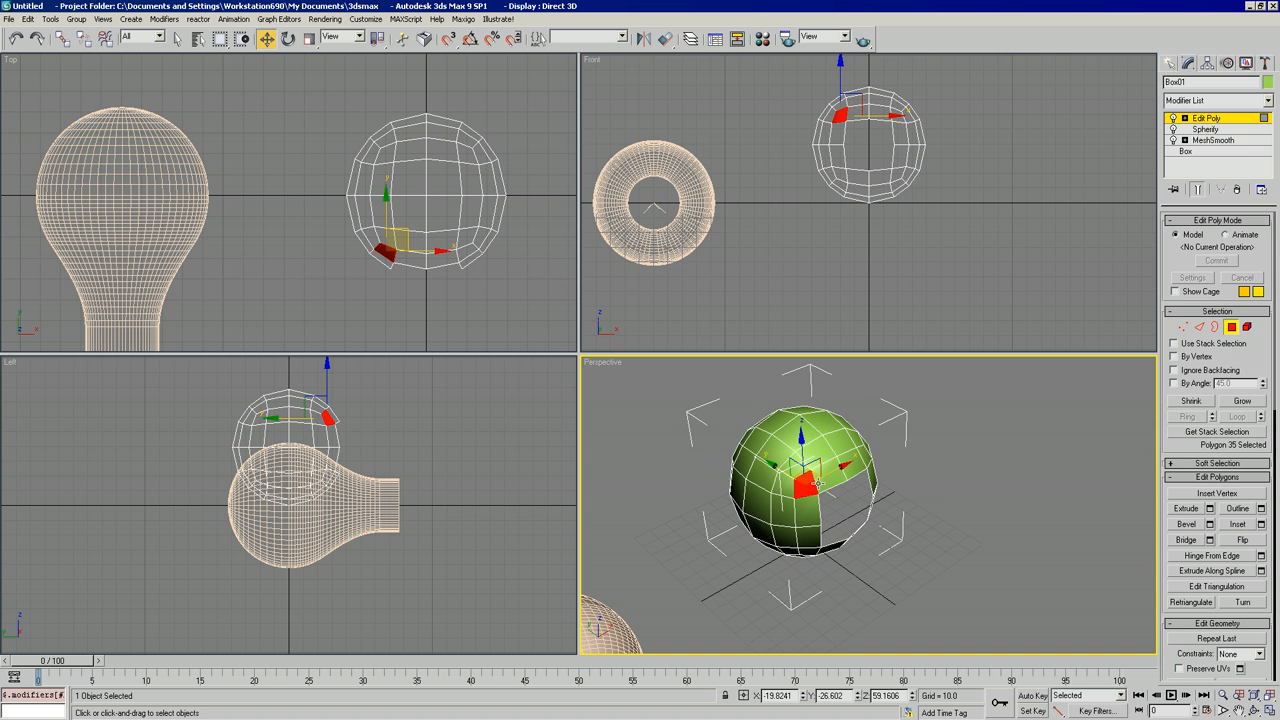
{"action": "left_click", "coordinate": [829, 479], "text": "ctrl"}
{"action": "left_click", "coordinate": [855, 466], "text": "ctrl"}
{"action": "left_click", "coordinate": [867, 458], "text": "ctrl"}
{"action": "left_click", "coordinate": [872, 472], "text": "ctrl"}
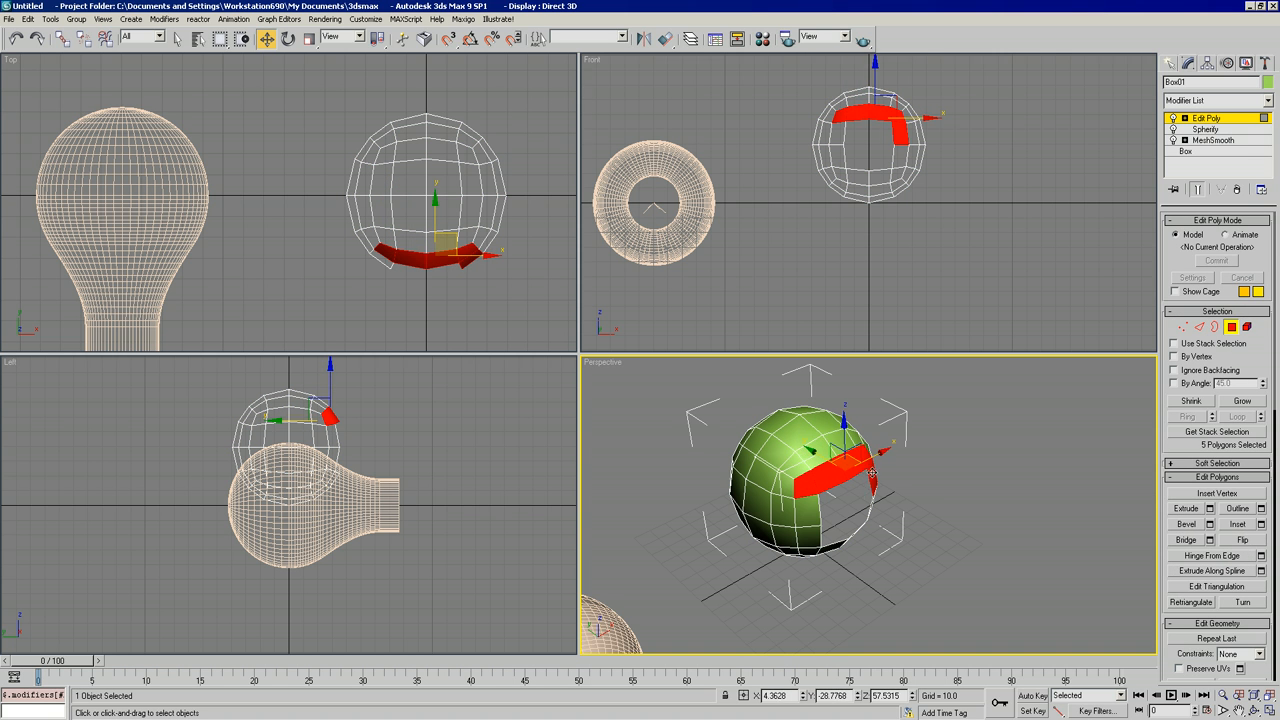
{"action": "left_click", "coordinate": [808, 512], "text": "ctrl"}
{"action": "left_click", "coordinate": [809, 536], "text": "ctrl"}
{"action": "left_click", "coordinate": [812, 552], "text": "ctrl"}
{"action": "left_click", "coordinate": [828, 548], "text": "ctrl"}
{"action": "left_click", "coordinate": [1255, 710]}
{"action": "left_click_drag", "start_coordinate": [880, 480], "coordinate": [800, 479]}
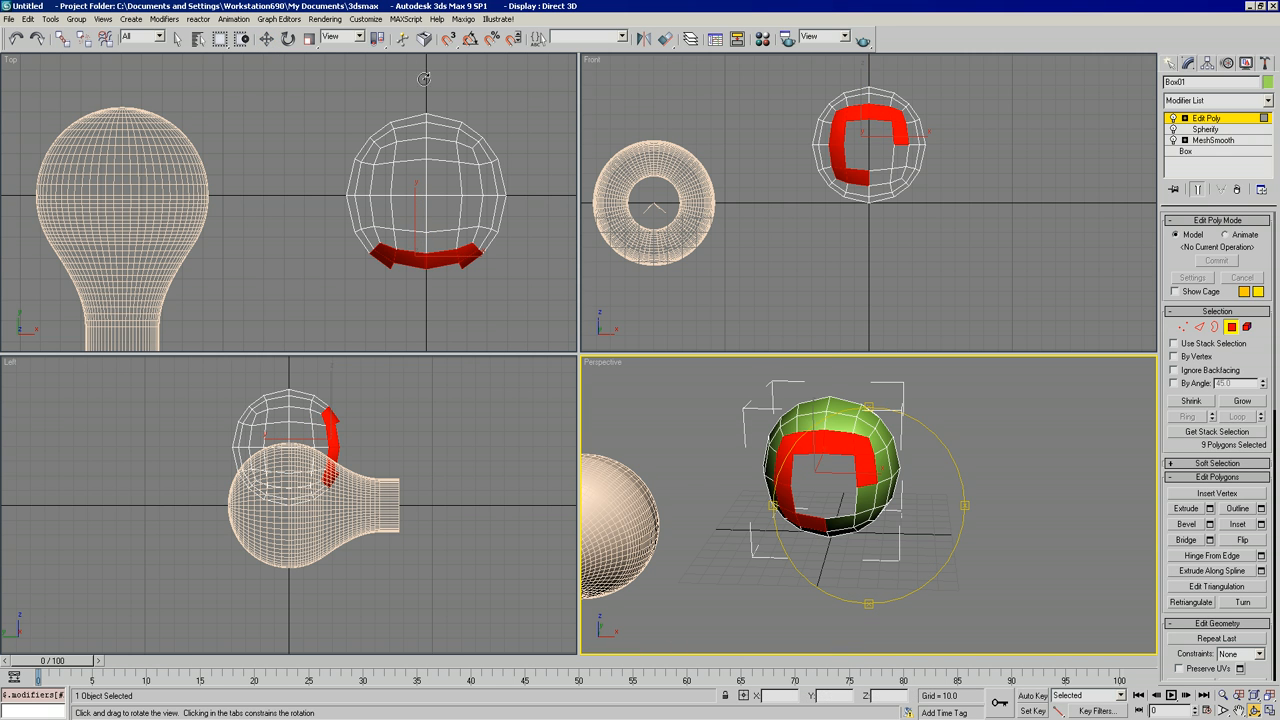
{"action": "left_click", "coordinate": [266, 40]}
{"action": "left_click", "coordinate": [832, 530], "text": "ctrl"}
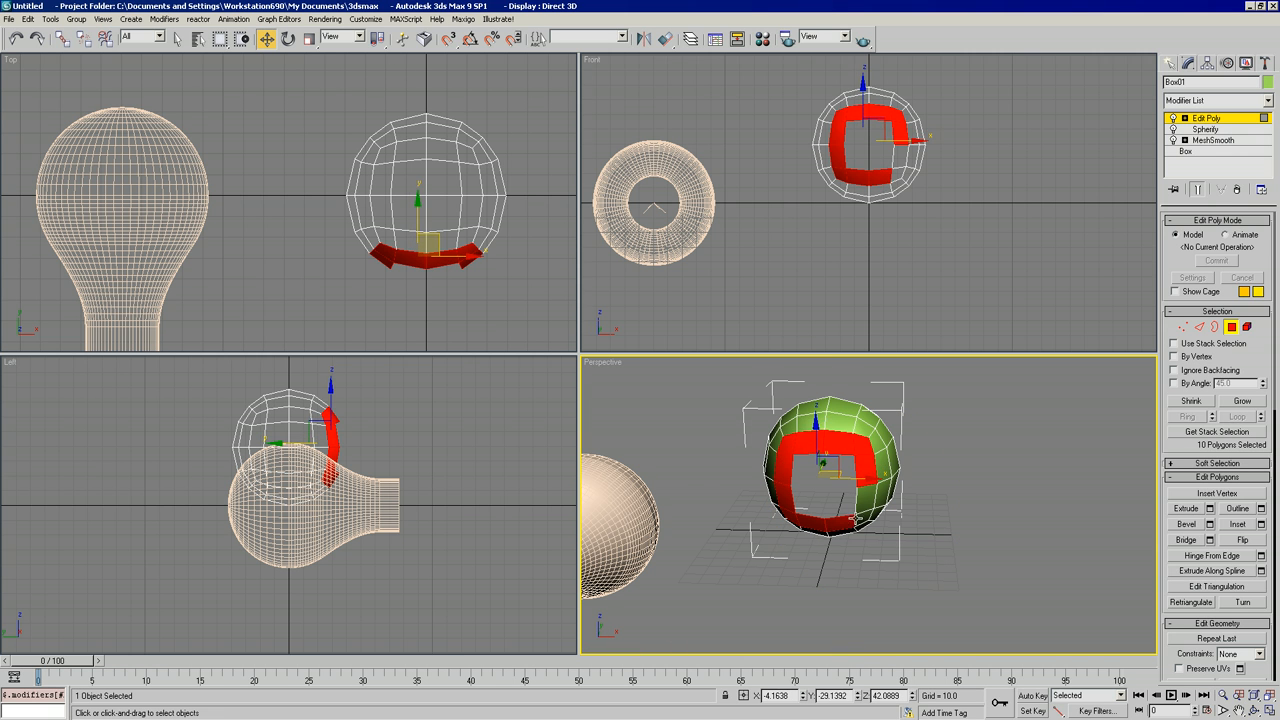
{"action": "left_click", "coordinate": [868, 504], "text": "ctrl"}
{"action": "key", "text": "Delete"}
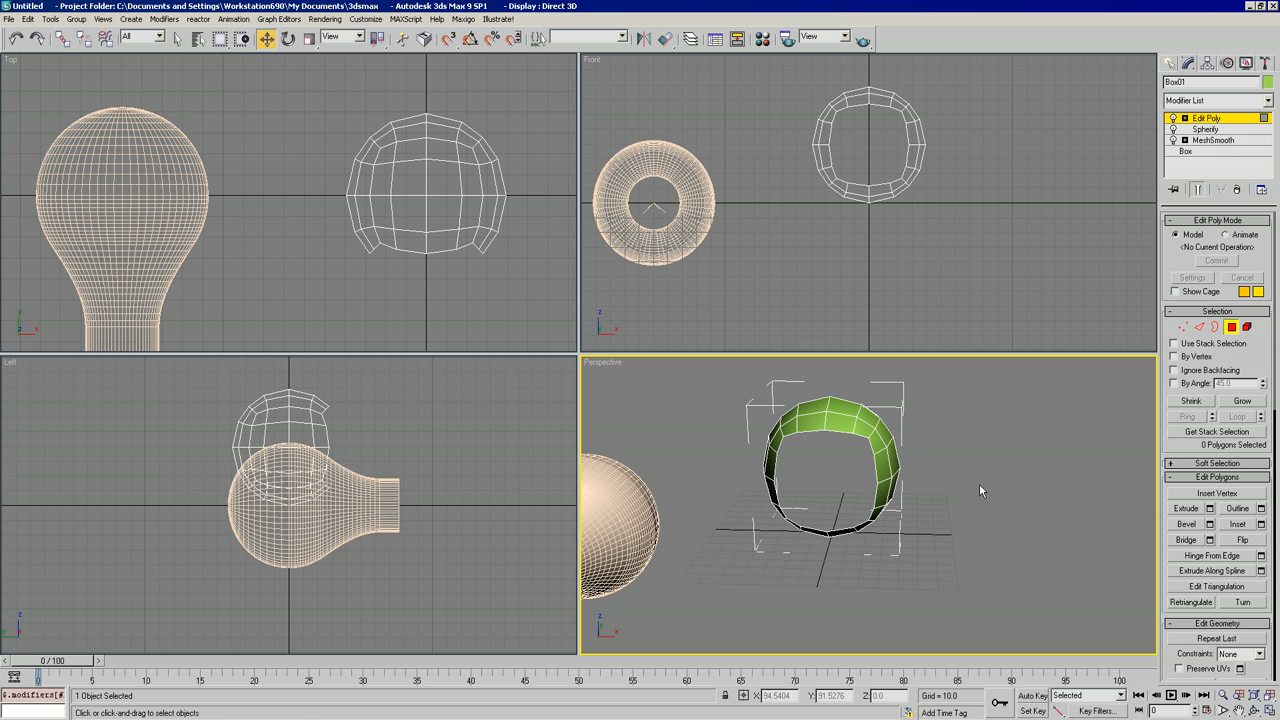
- Select all the rim vertices around the front opening of the spherified box at Vertex level
{"action": "left_click", "coordinate": [1254, 709]}
{"action": "left_click_drag", "start_coordinate": [882, 490], "coordinate": [946, 515]}
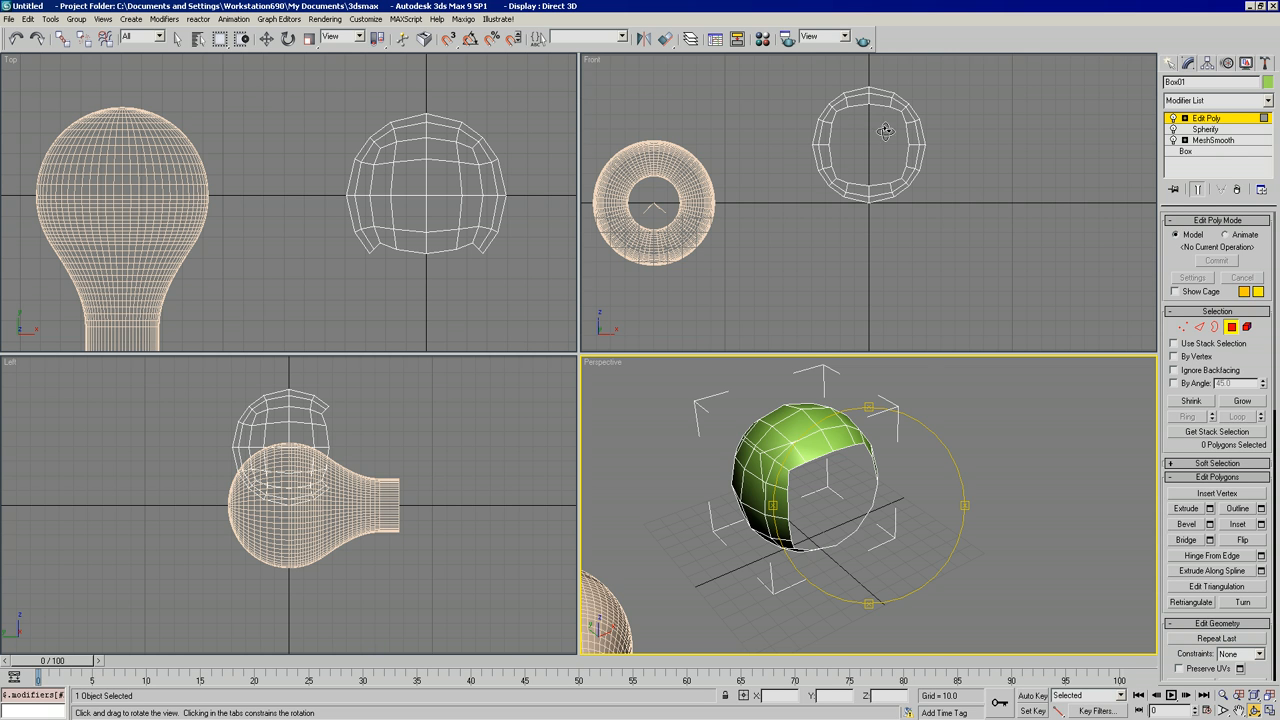
{"action": "left_click", "coordinate": [1183, 327]}
{"action": "left_click", "coordinate": [480, 276]}
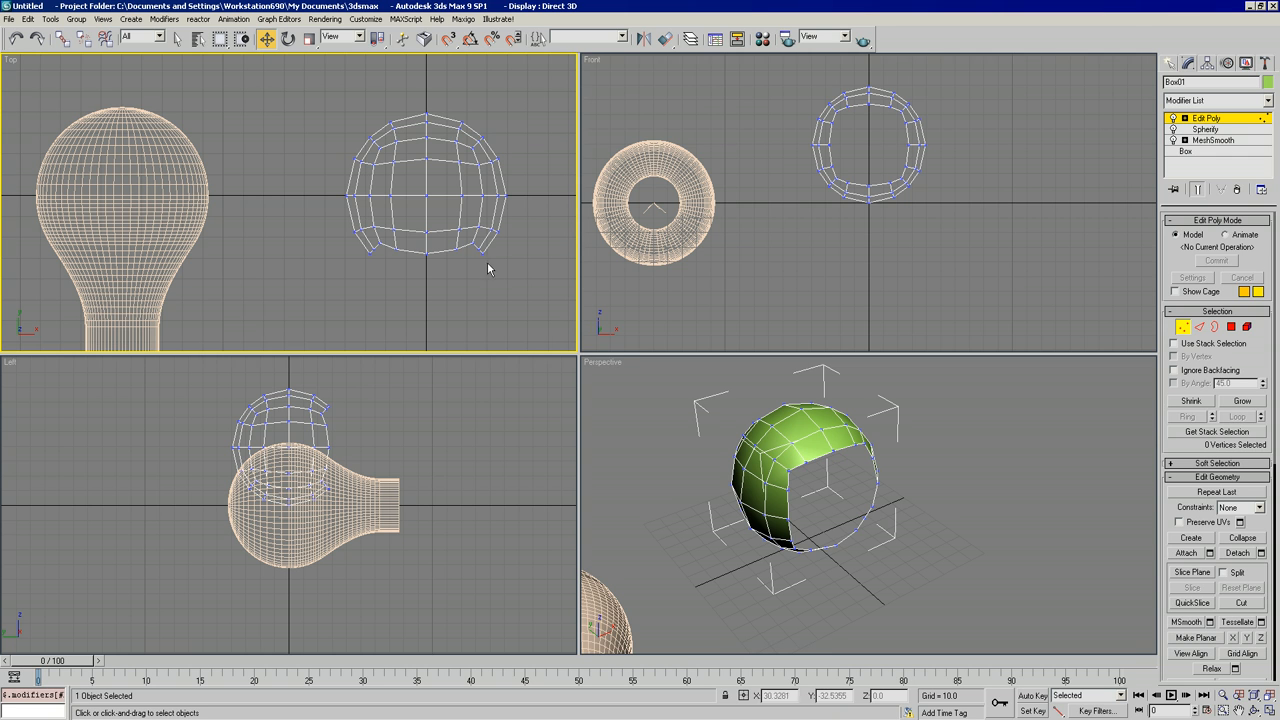
{"action": "left_click_drag", "start_coordinate": [490, 263], "coordinate": [358, 240]}
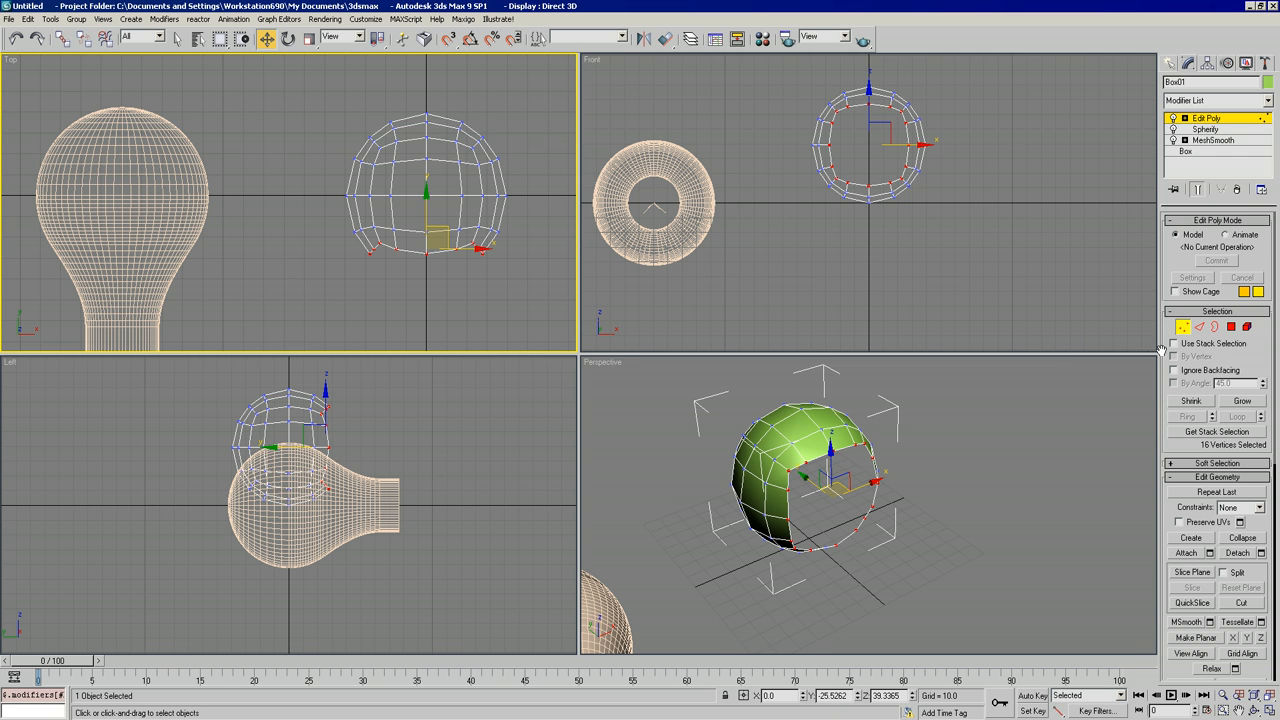
- Relax the rim vertices with Hold Boundary Points off, amount 1.0 and 22 iterations, and move them about 11 units forward along Y
{"action": "scroll", "coordinate": [1256, 530], "scroll_direction": "down", "scroll_amount": 5}
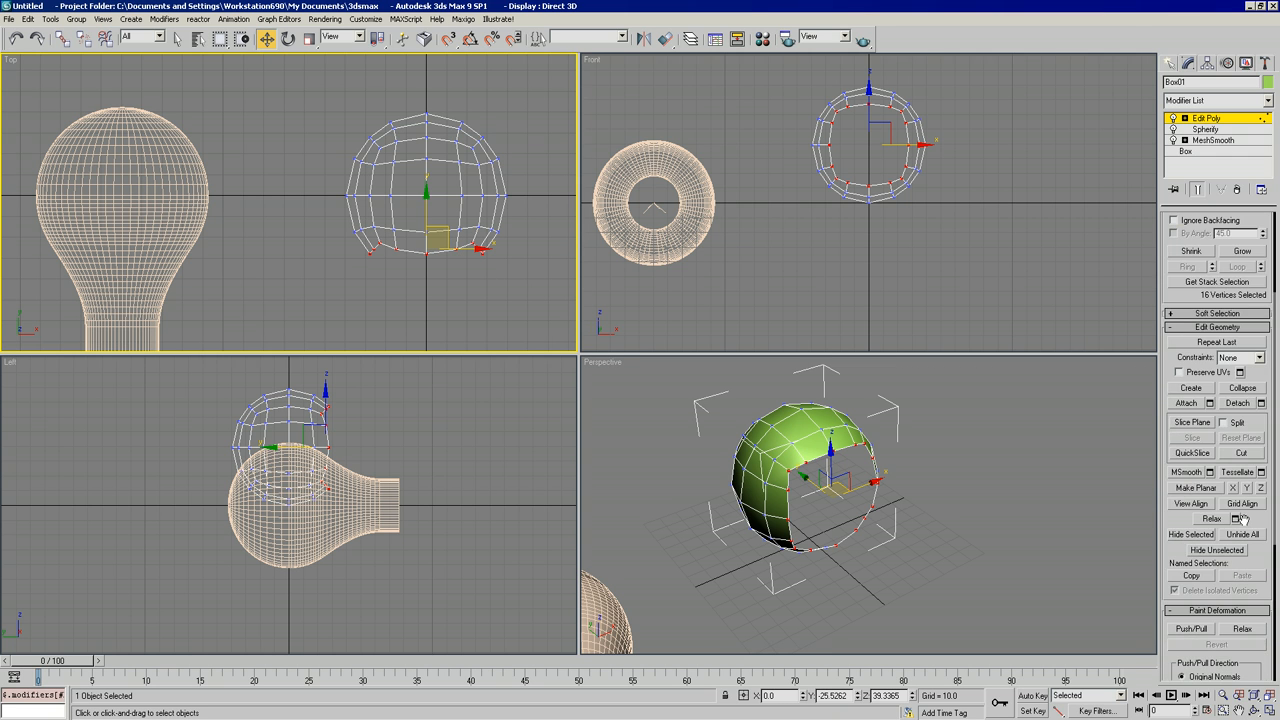
{"action": "left_click", "coordinate": [1236, 519]}
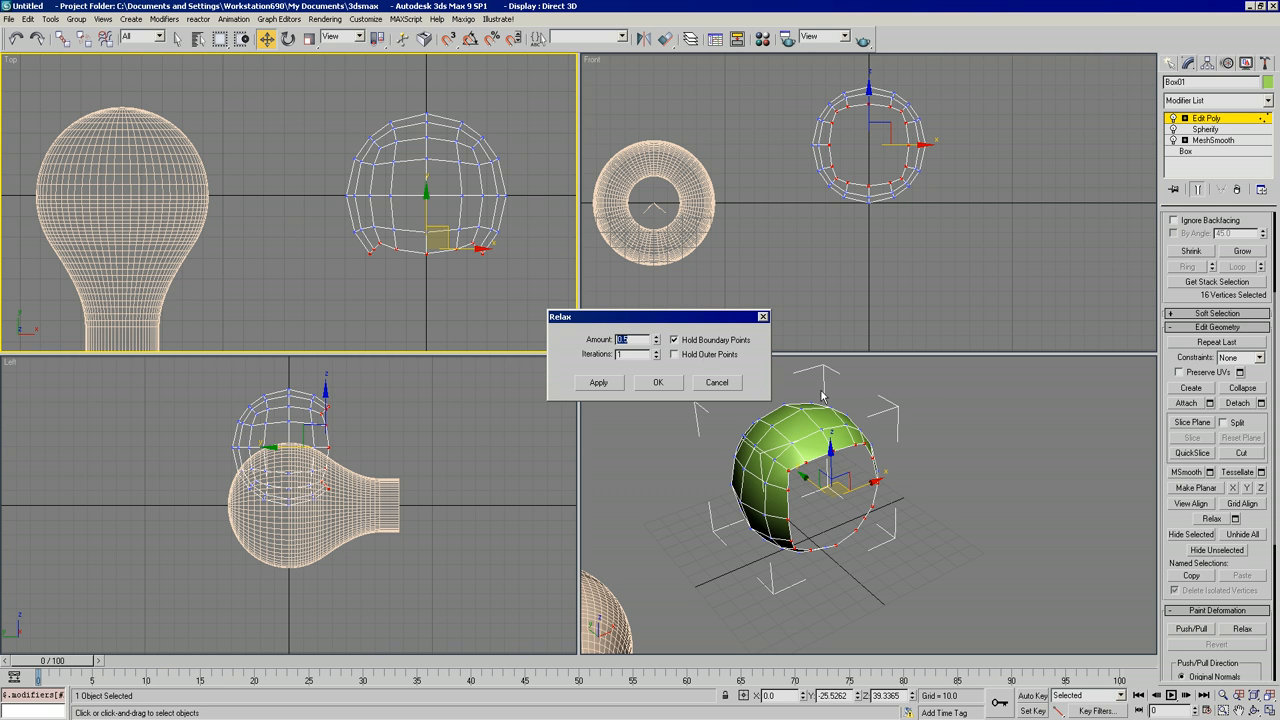
{"action": "left_click", "coordinate": [674, 341]}
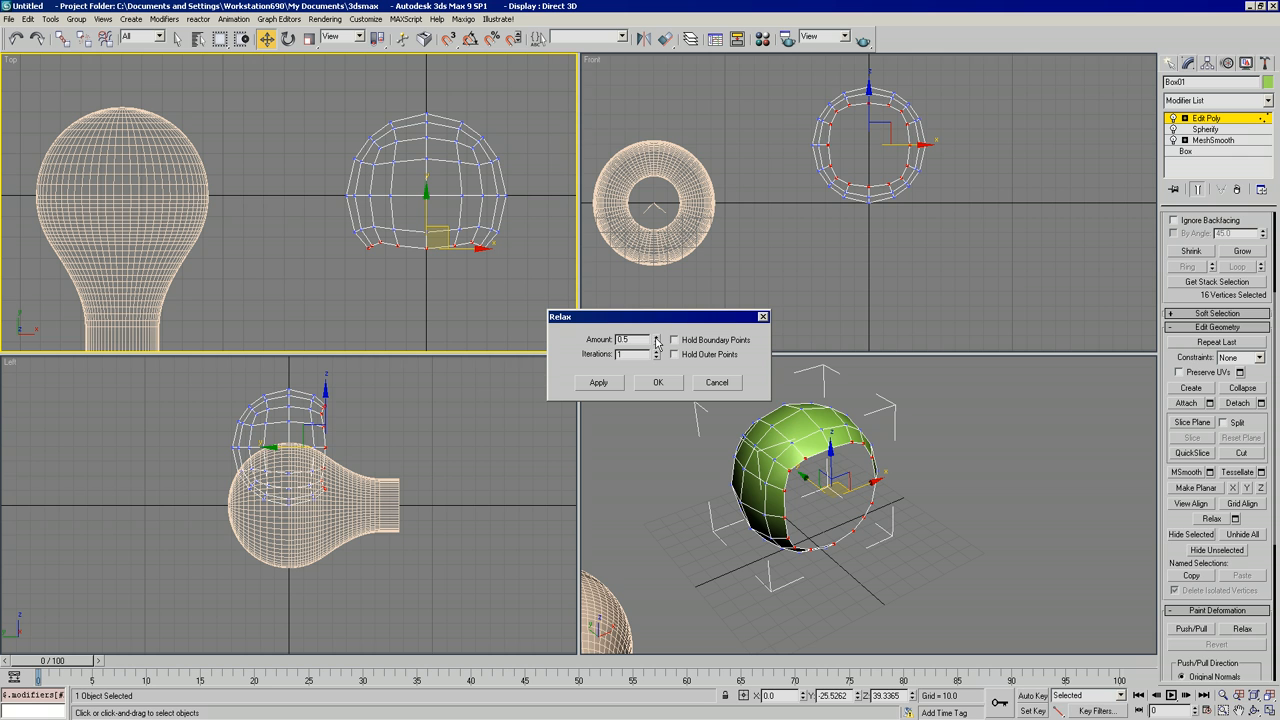
{"action": "left_click_drag", "start_coordinate": [658, 342], "coordinate": [658, 300]}
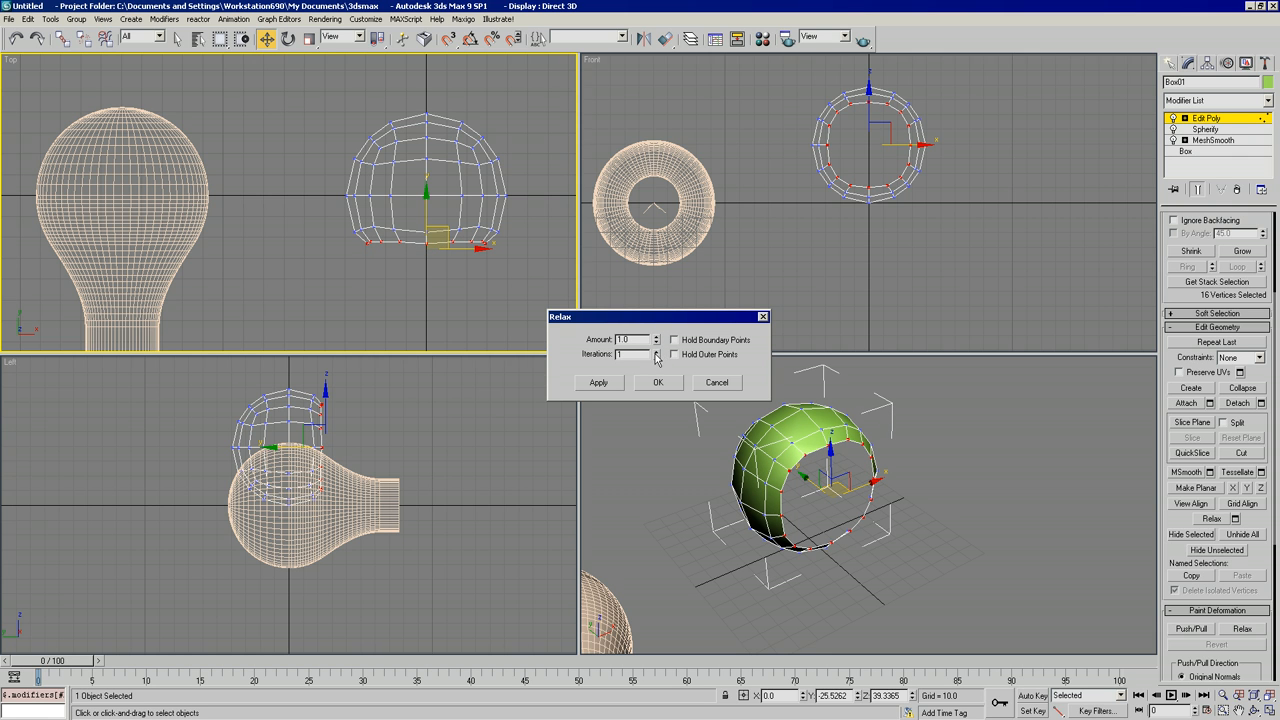
{"action": "left_click_drag", "start_coordinate": [657, 354], "coordinate": [657, 339]}
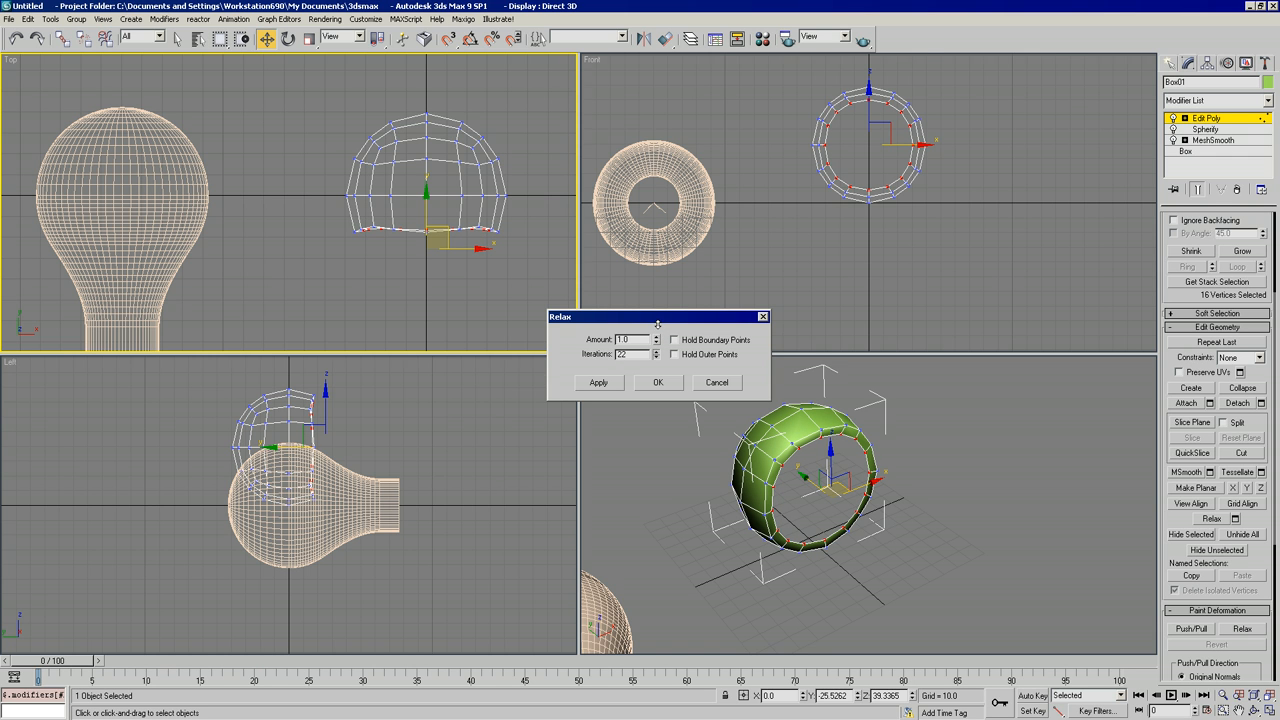
{"action": "left_click", "coordinate": [659, 386]}
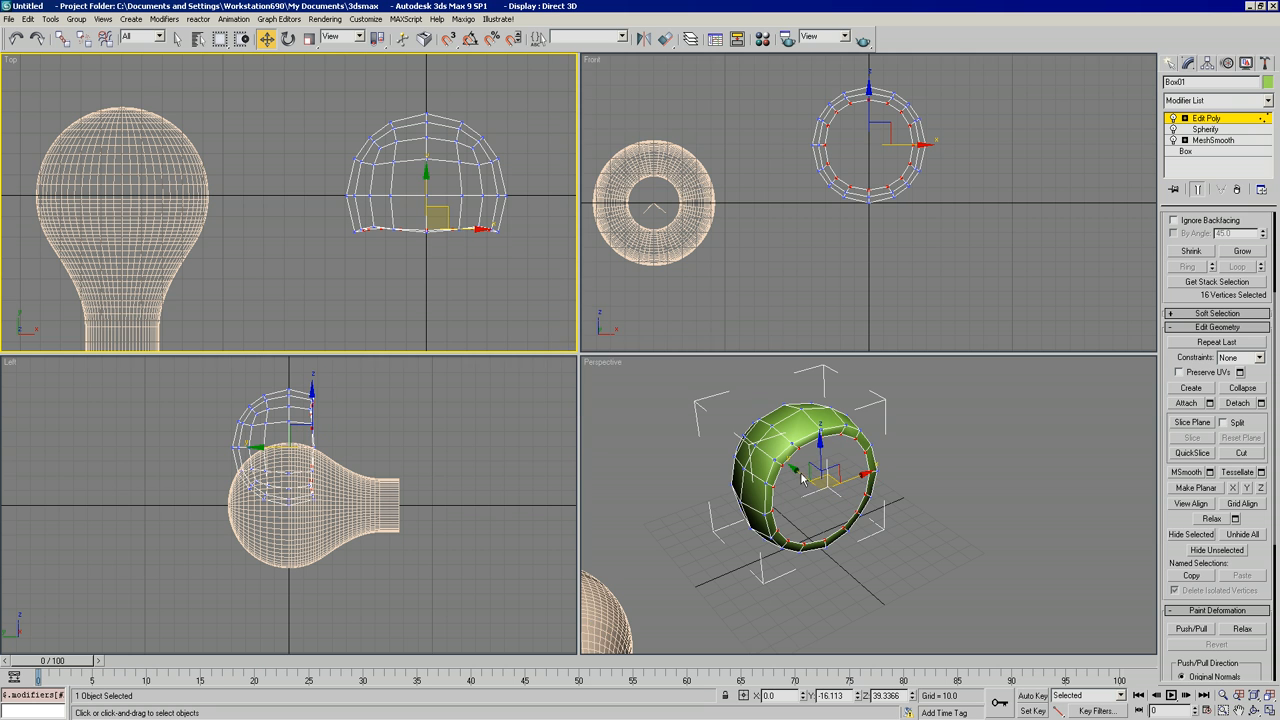
{"action": "left_click_drag", "start_coordinate": [800, 480], "coordinate": [817, 481]}
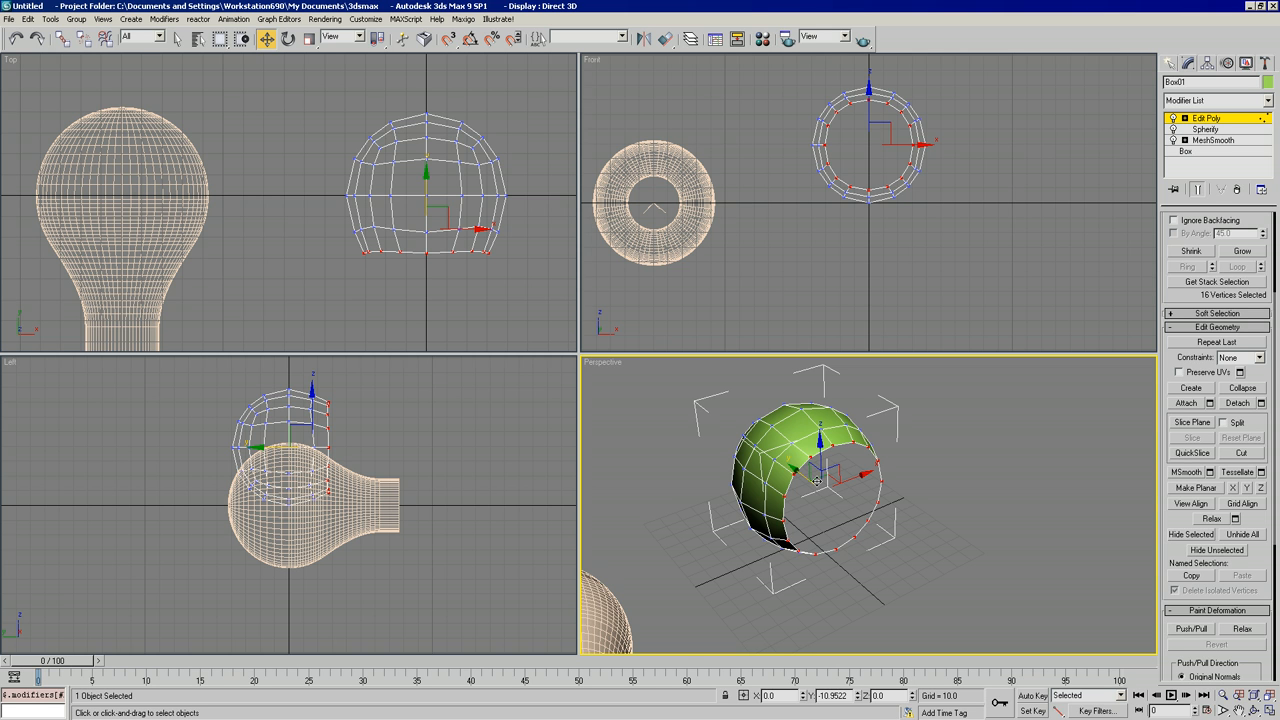
{"action": "left_click_drag", "start_coordinate": [817, 481], "coordinate": [817, 481]}
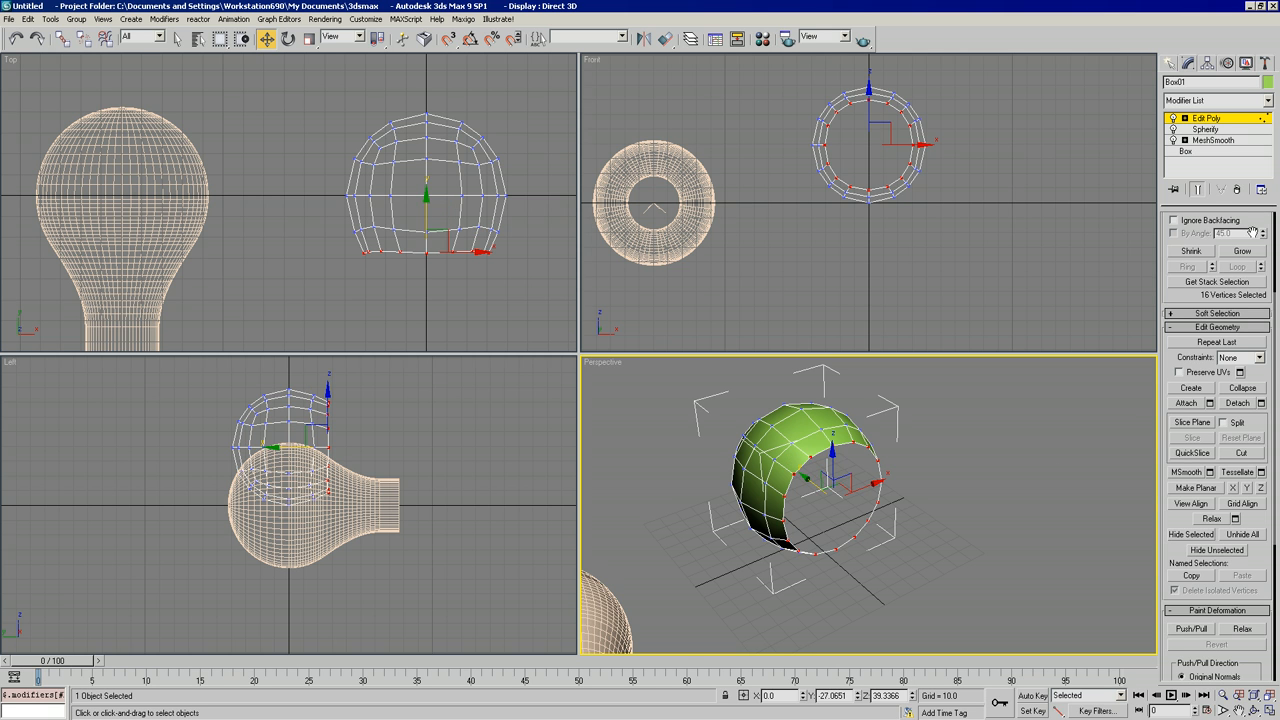
- Select the complete loop of border edges around the rounded opening at Edge level
{"action": "scroll", "coordinate": [1256, 216], "scroll_direction": "up", "scroll_amount": 5}
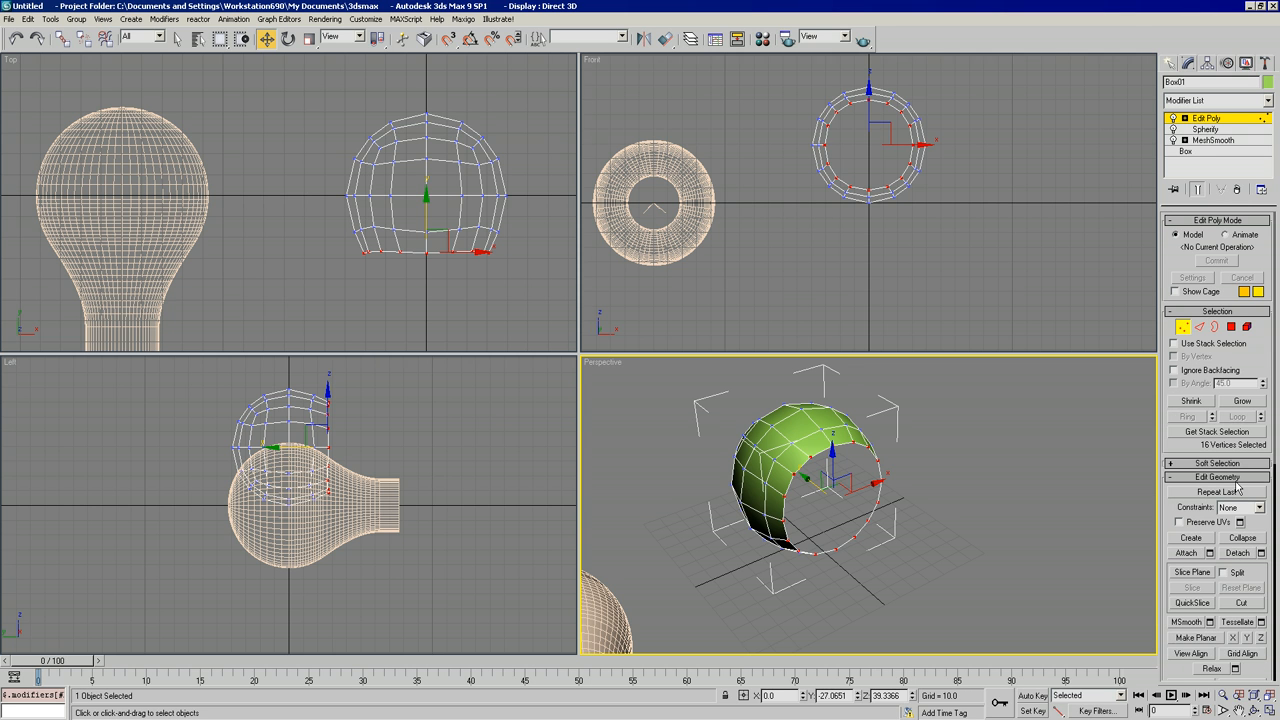
{"action": "left_click", "coordinate": [1200, 329]}
{"action": "left_click", "coordinate": [879, 487]}
{"action": "left_click_drag", "start_coordinate": [514, 280], "coordinate": [329, 251]}
{"action": "left_click_drag", "start_coordinate": [532, 236], "coordinate": [333, 202]}
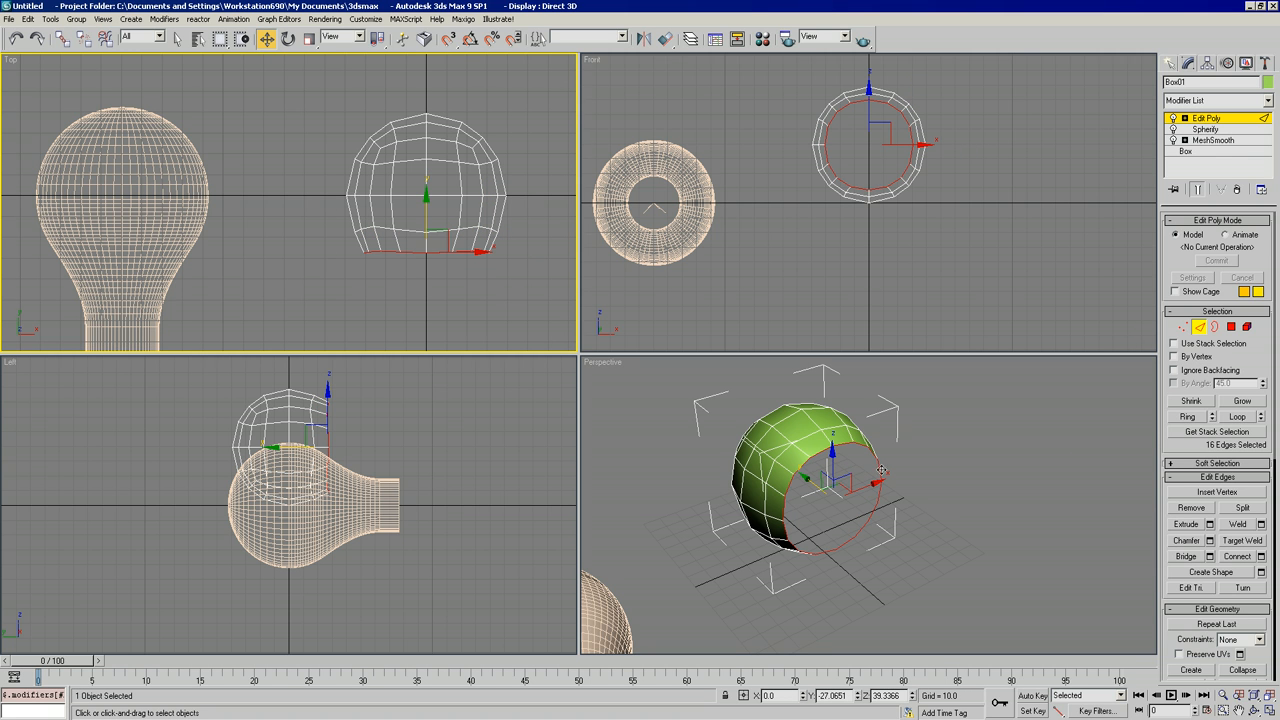
- Extend copies of the opening's border edges outward and scale them down to form a tapered shoulder and a straight neck
{"action": "left_click_drag", "start_coordinate": [813, 484], "coordinate": [884, 532], "text": "shift"}
{"action": "left_click", "coordinate": [309, 38]}
{"action": "left_click", "coordinate": [266, 38]}
{"action": "left_click", "coordinate": [1239, 710]}
{"action": "left_click_drag", "start_coordinate": [344, 240], "coordinate": [359, 196]}
{"action": "left_click", "coordinate": [266, 38]}
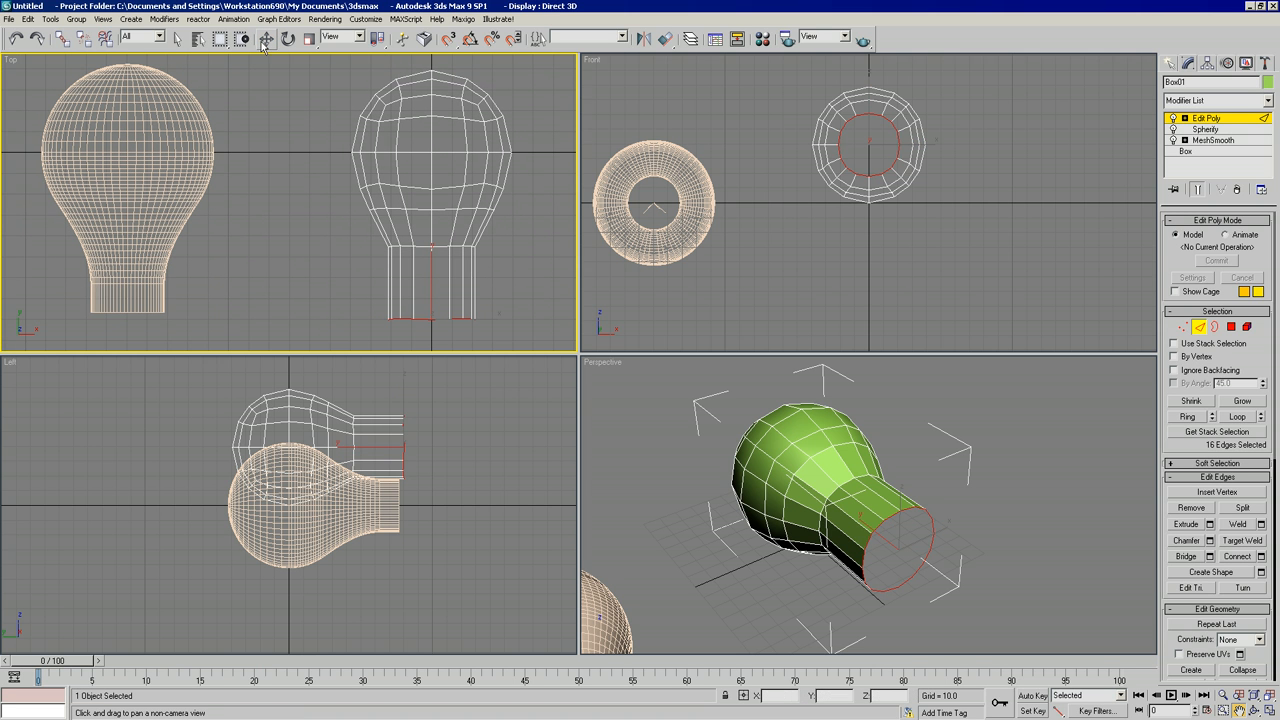
{"action": "left_click_drag", "start_coordinate": [866, 536], "coordinate": [858, 526]}
- Select the vertices at the neck's open end, make them planar in Y, and clear the selection
{"action": "left_click", "coordinate": [534, 319]}
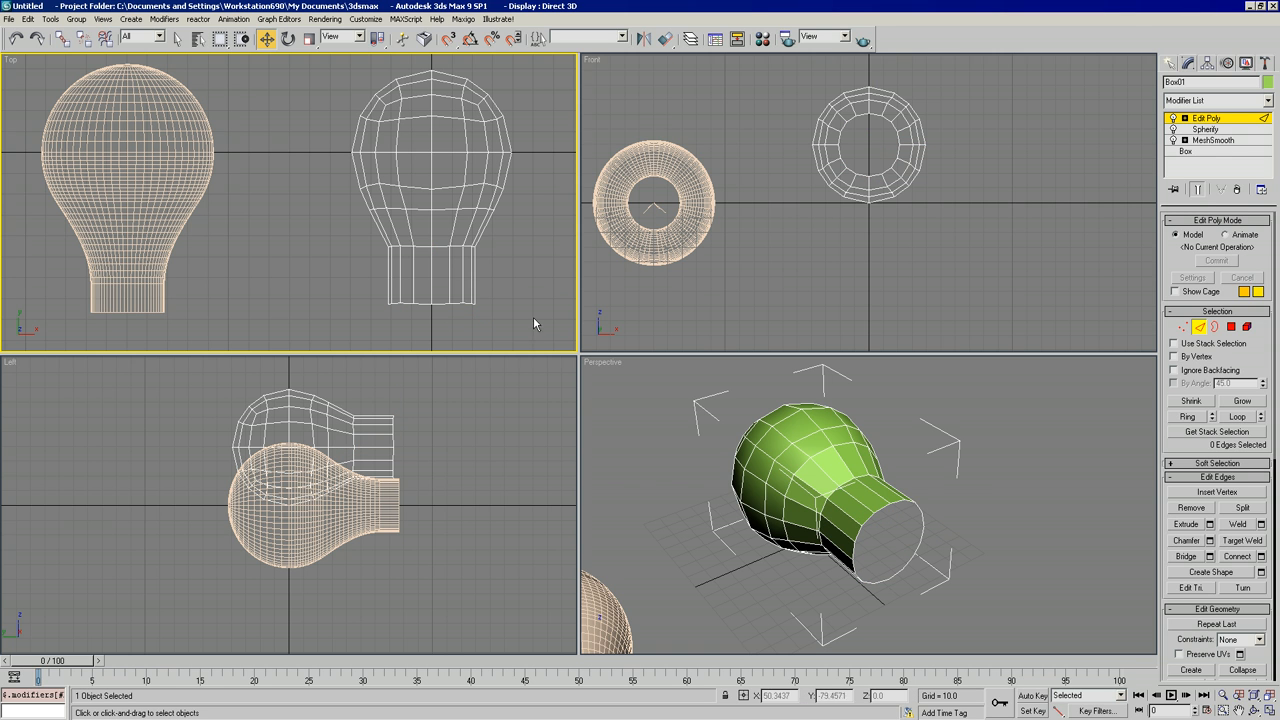
{"action": "left_click", "coordinate": [471, 292]}
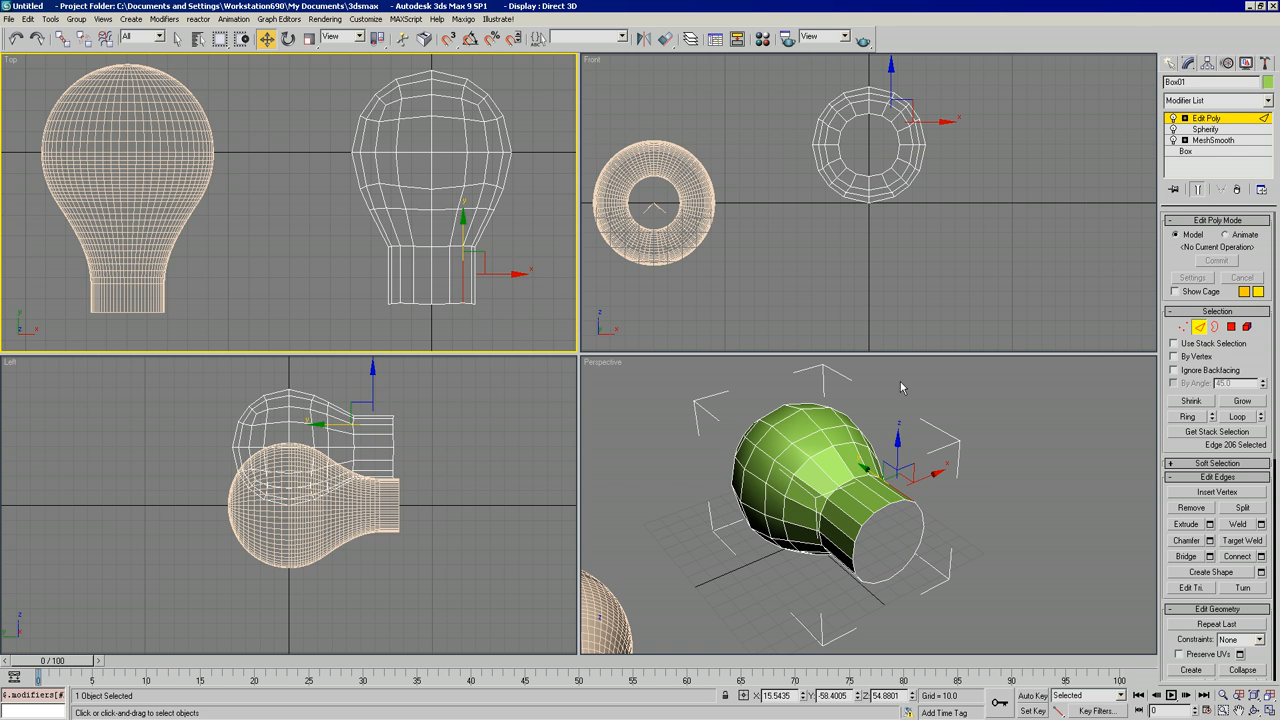
{"action": "left_click", "coordinate": [1183, 328]}
{"action": "left_click_drag", "start_coordinate": [508, 323], "coordinate": [330, 288]}
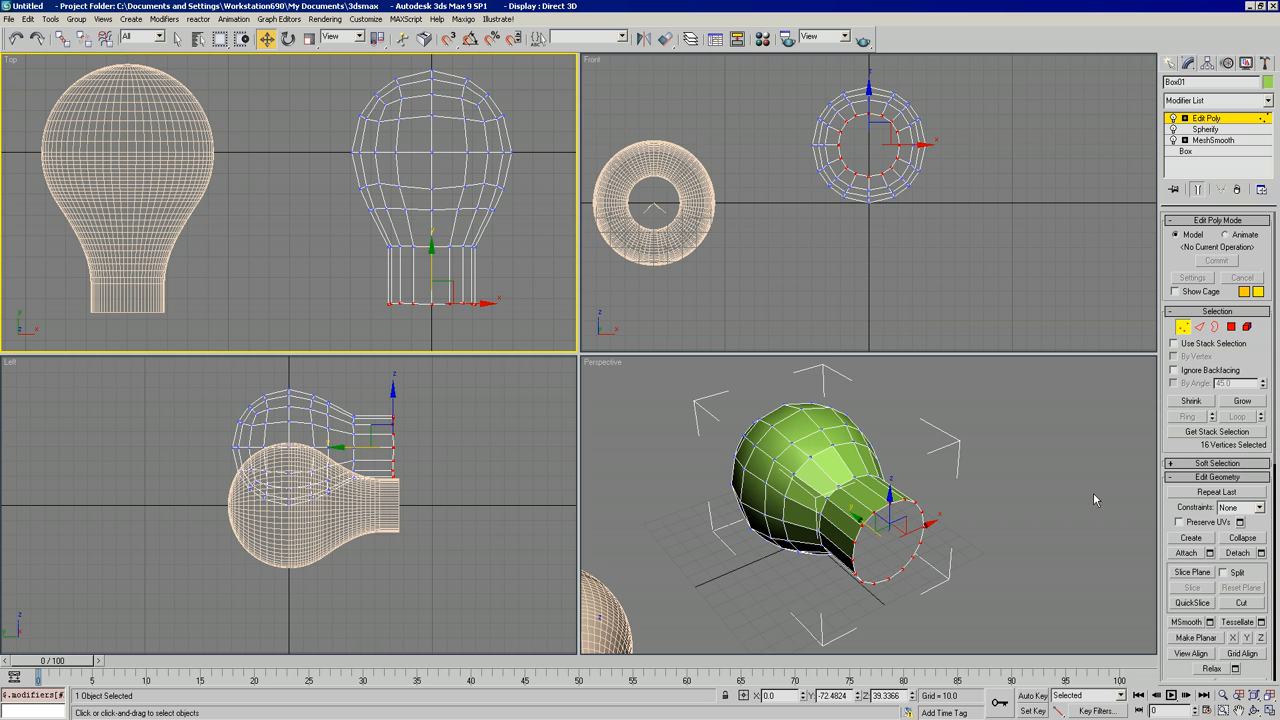
{"action": "left_click", "coordinate": [1246, 640]}
{"action": "left_click", "coordinate": [533, 275]}
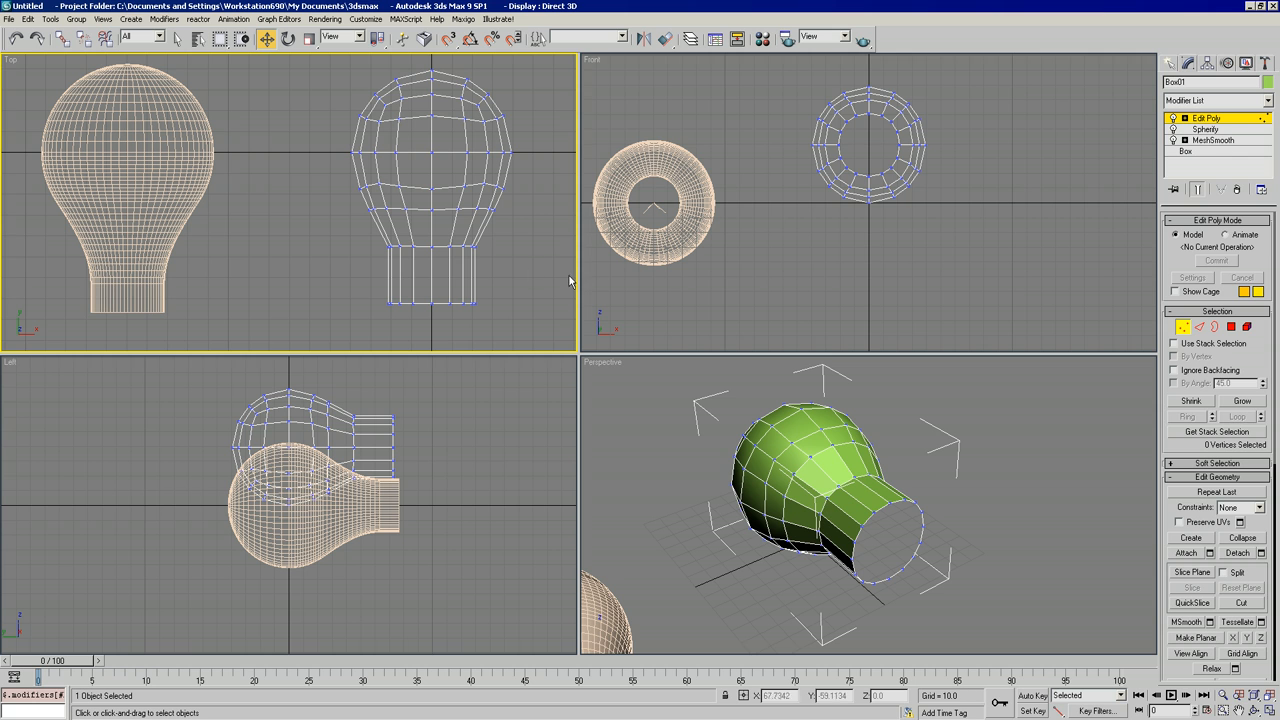
- Add a TurboSmooth modifier above Edit Poly on the box-modeled bulb
{"action": "left_click", "coordinate": [1046, 430]}
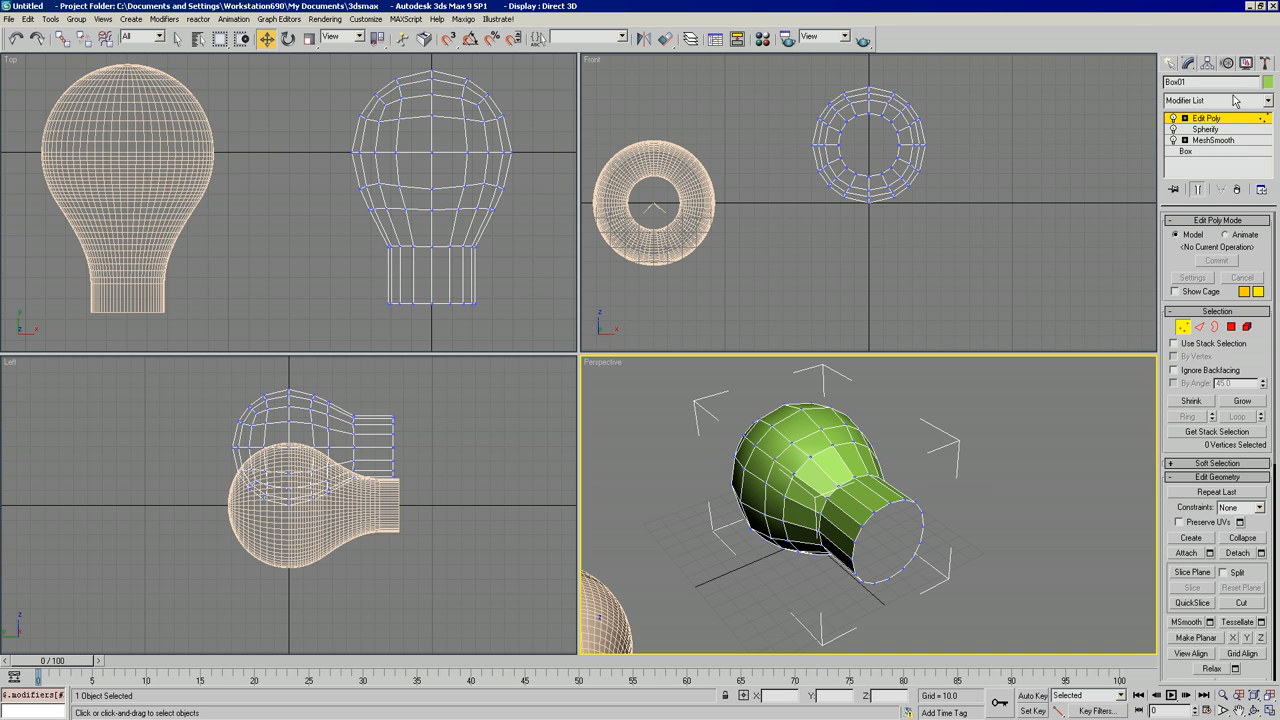
{"action": "left_click", "coordinate": [1268, 101]}
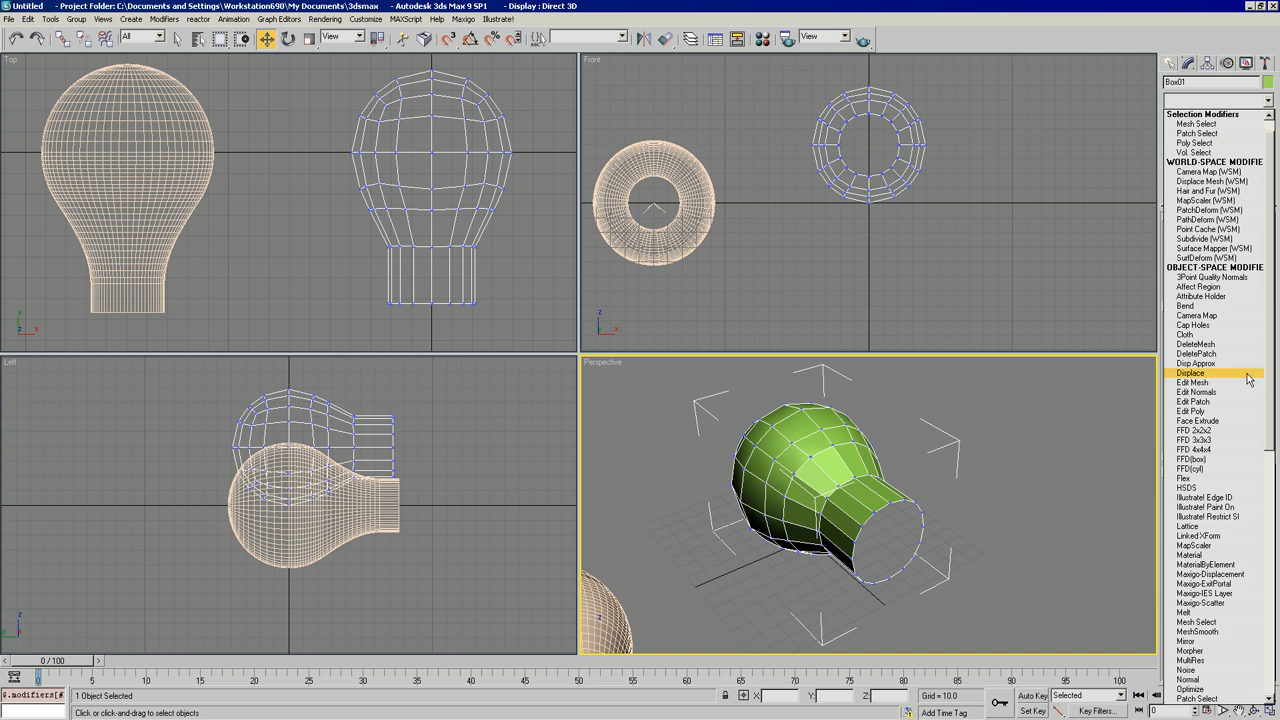
{"action": "scroll", "coordinate": [1267, 583], "scroll_direction": "down", "scroll_amount": 11}
{"action": "scroll", "coordinate": [1267, 583], "scroll_direction": "down", "scroll_amount": 1}
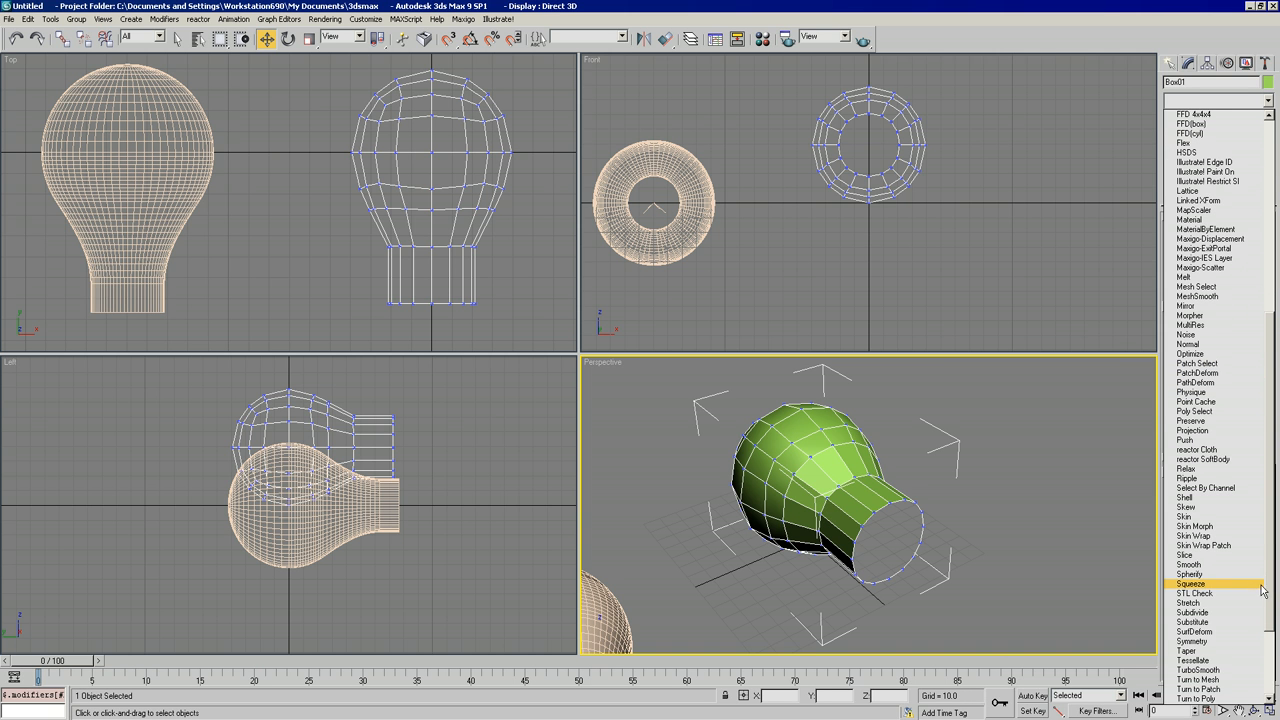
{"action": "left_click", "coordinate": [1196, 670]}
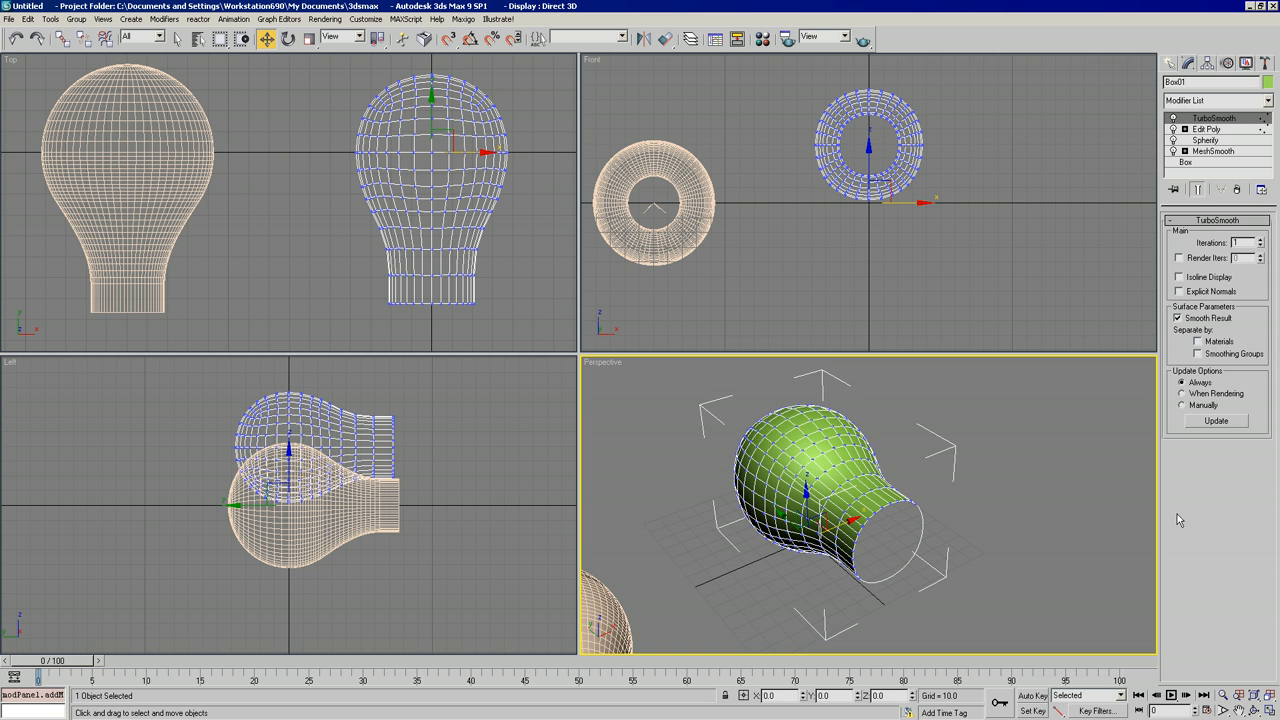
- Move the smoothed box bulb about 149 units along negative X, over the lathed bulb in the Top view
{"action": "left_click", "coordinate": [490, 205]}
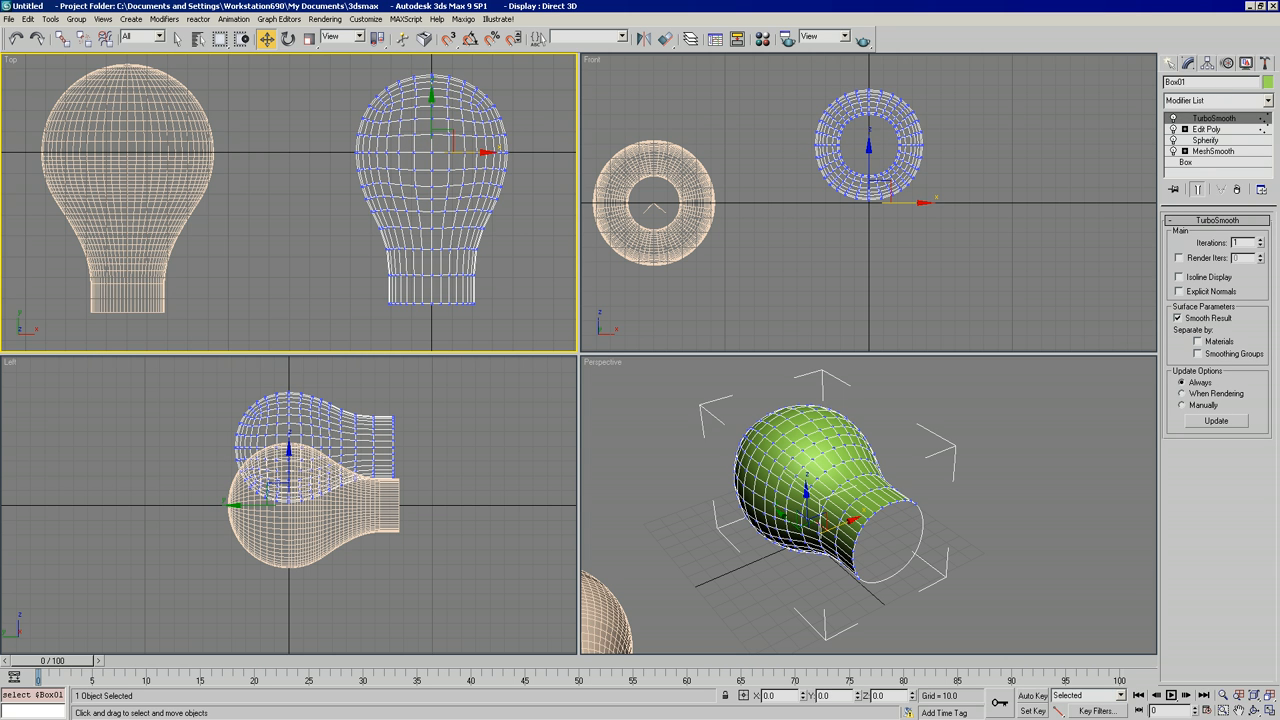
{"action": "left_click", "coordinate": [1240, 710]}
{"action": "left_click_drag", "start_coordinate": [313, 131], "coordinate": [374, 143]}
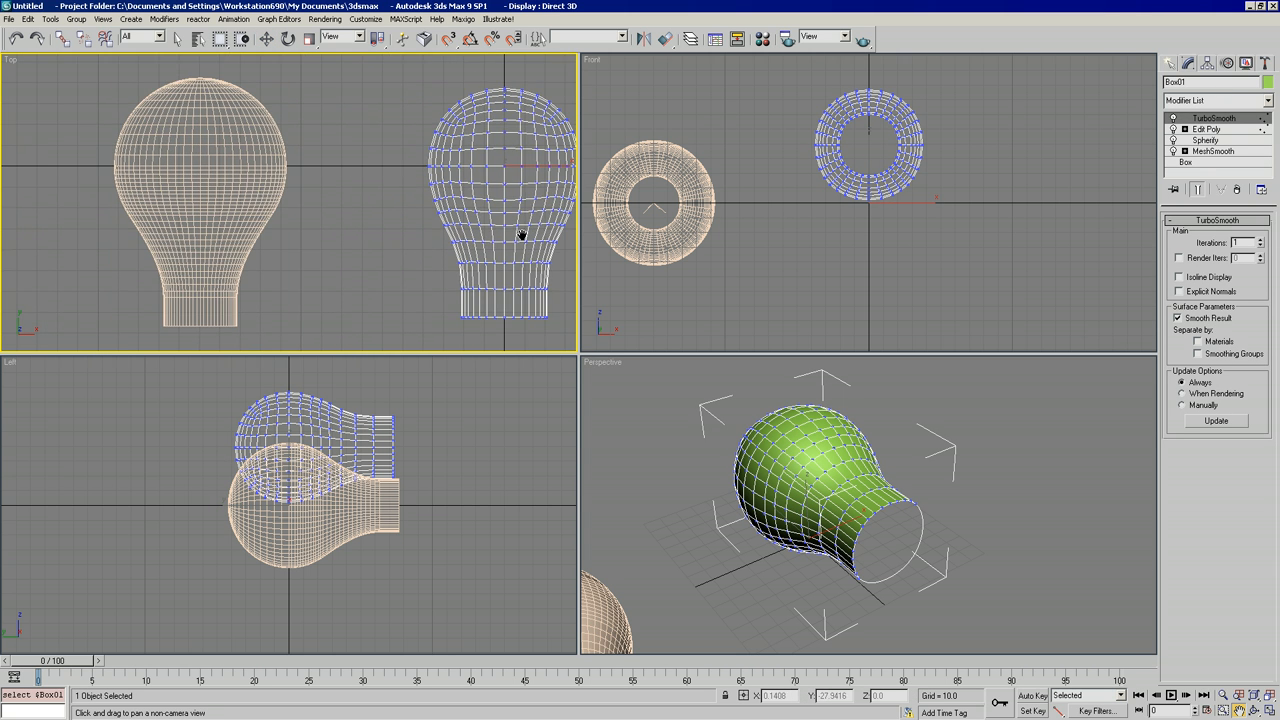
{"action": "key", "text": "w"}
{"action": "left_click_drag", "start_coordinate": [518, 164], "coordinate": [222, 165]}
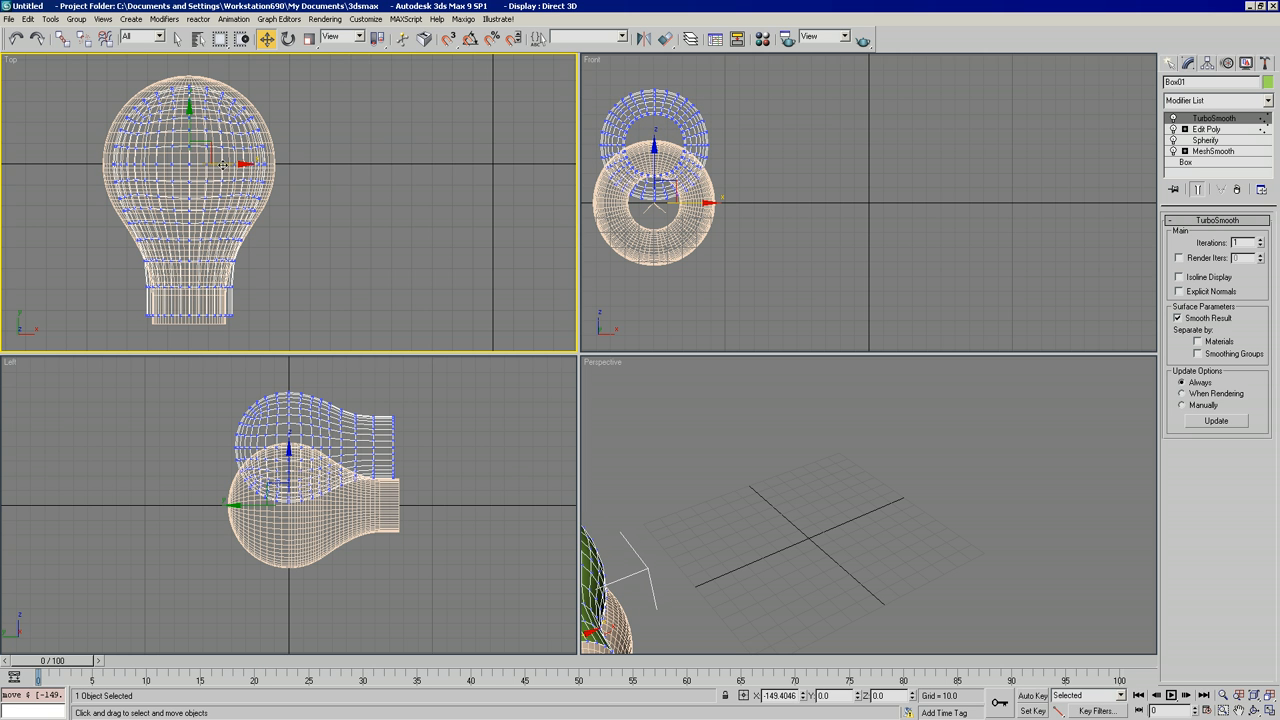
- Scale the box bulb up uniformly to the lathed bulb's globe width and nudge it about 0.95 units along Y to align them
{"action": "left_click", "coordinate": [309, 38]}
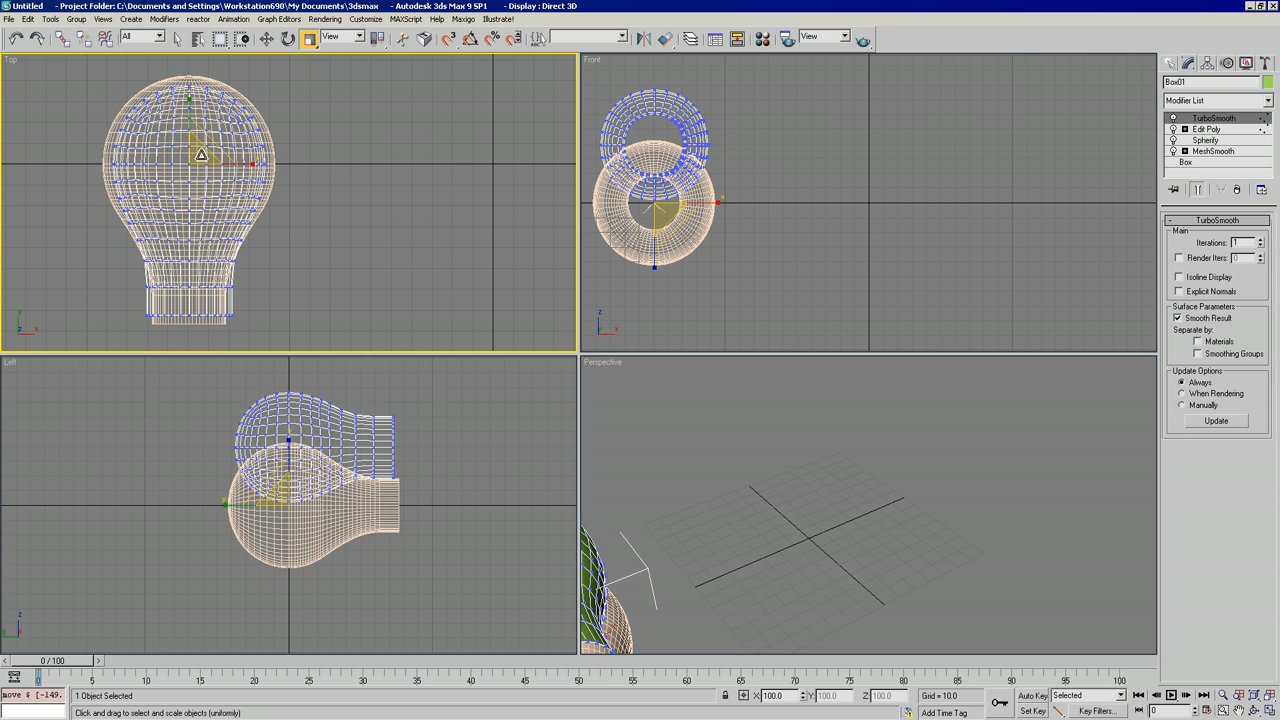
{"action": "left_click_drag", "start_coordinate": [198, 155], "coordinate": [190, 128]}
{"action": "left_click", "coordinate": [266, 38]}
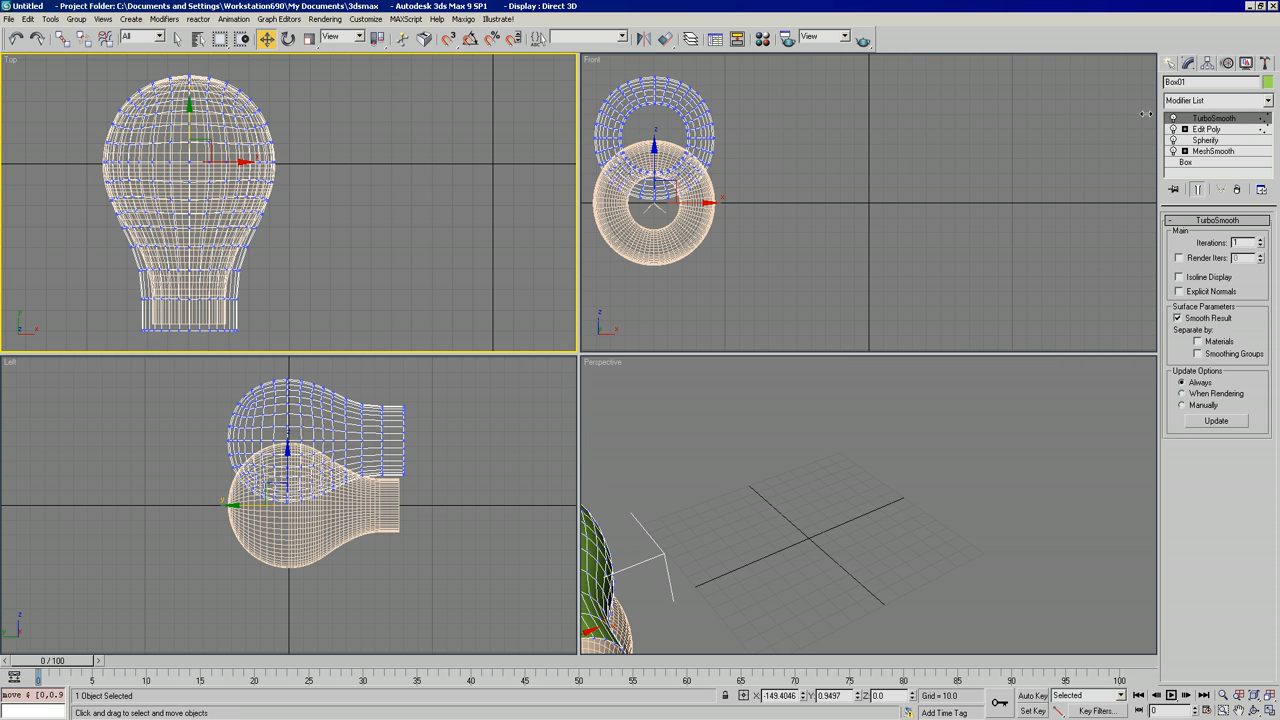
- Return to the Edit Poly modifier's Vertex level below TurboSmooth and turn on Show Cage
{"action": "left_click", "coordinate": [1185, 130]}
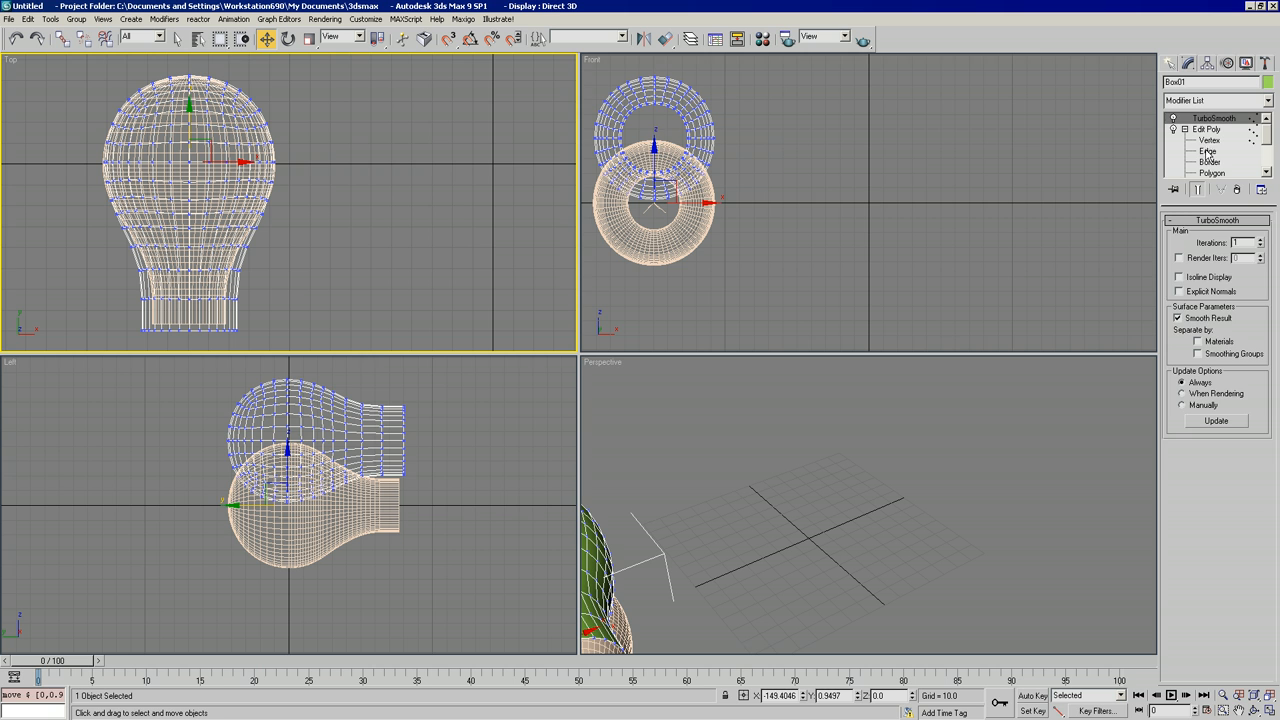
{"action": "left_click", "coordinate": [1207, 151]}
{"action": "left_click", "coordinate": [1208, 140]}
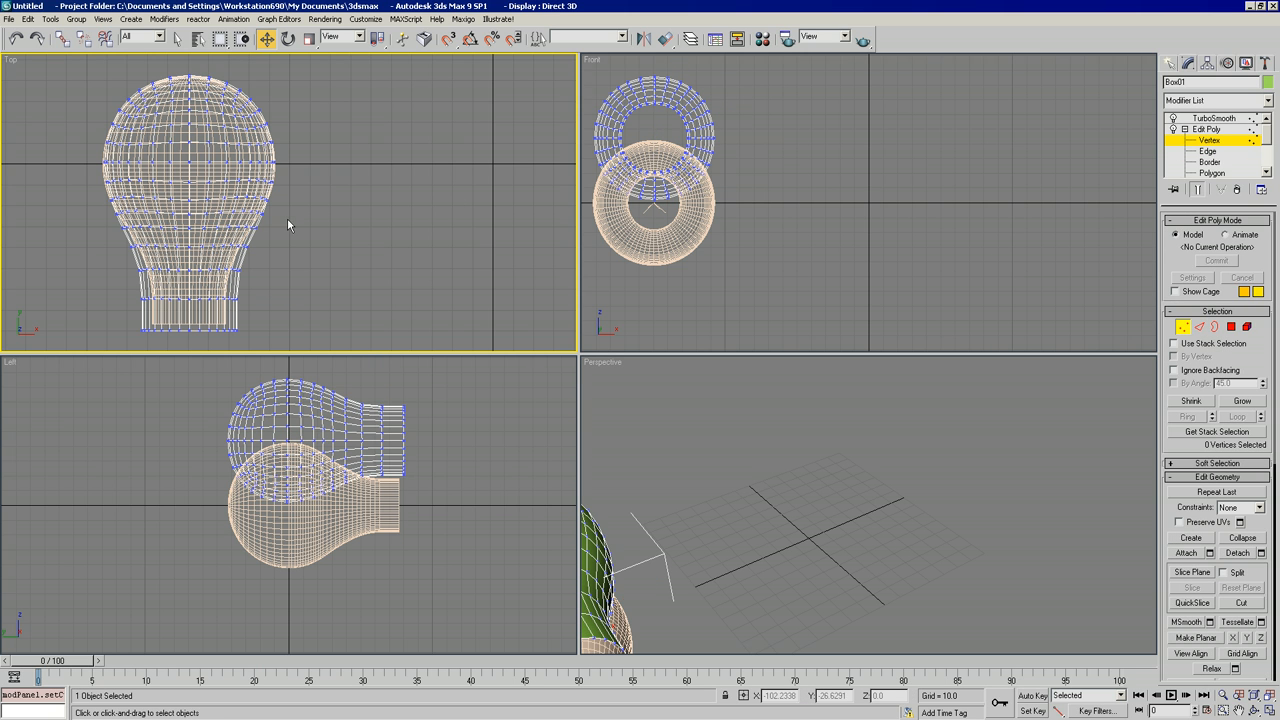
{"action": "left_click", "coordinate": [1176, 291]}
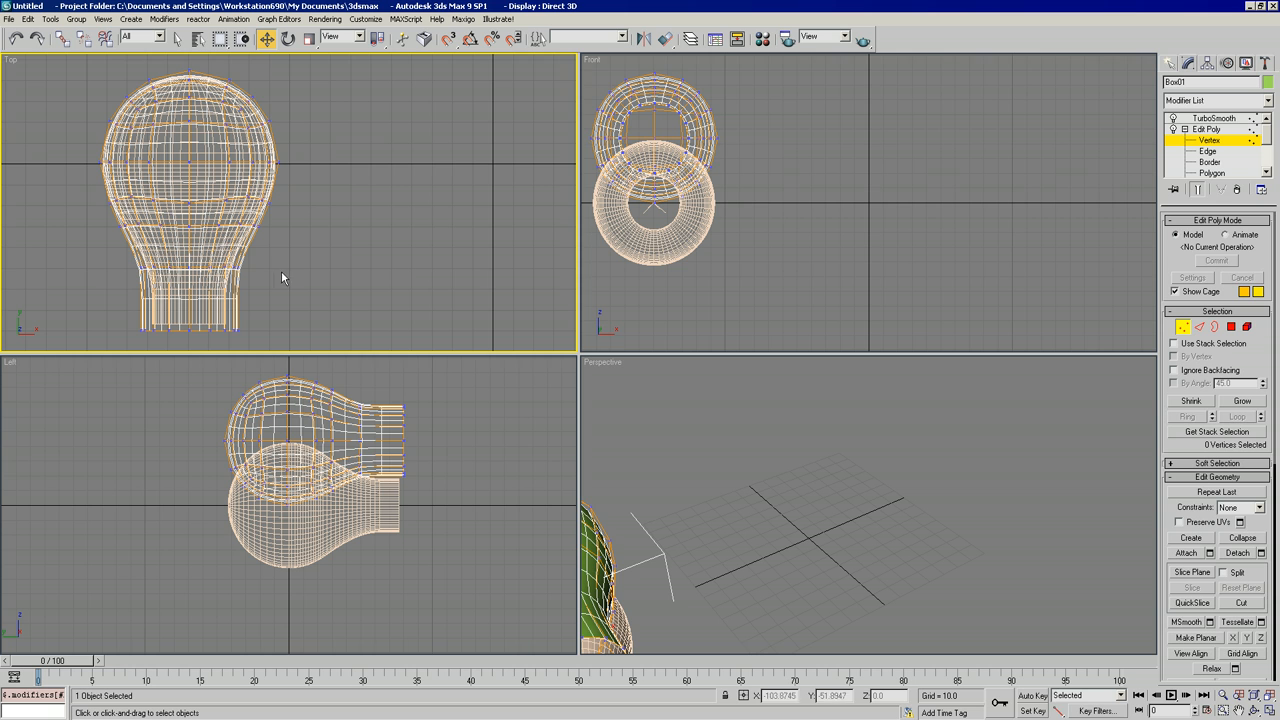
- Move the shoulder's vertex ring toward the globe and scale it down to follow the lathed profile, with a final scaling of about 93%
{"action": "left_click_drag", "start_coordinate": [297, 246], "coordinate": [105, 224]}
{"action": "left_click_drag", "start_coordinate": [270, 225], "coordinate": [279, 200]}
{"action": "left_click", "coordinate": [309, 38]}
{"action": "left_click_drag", "start_coordinate": [197, 182], "coordinate": [197, 190]}
{"action": "left_click_drag", "start_coordinate": [277, 239], "coordinate": [106, 215]}
{"action": "left_click_drag", "start_coordinate": [192, 216], "coordinate": [186, 221]}
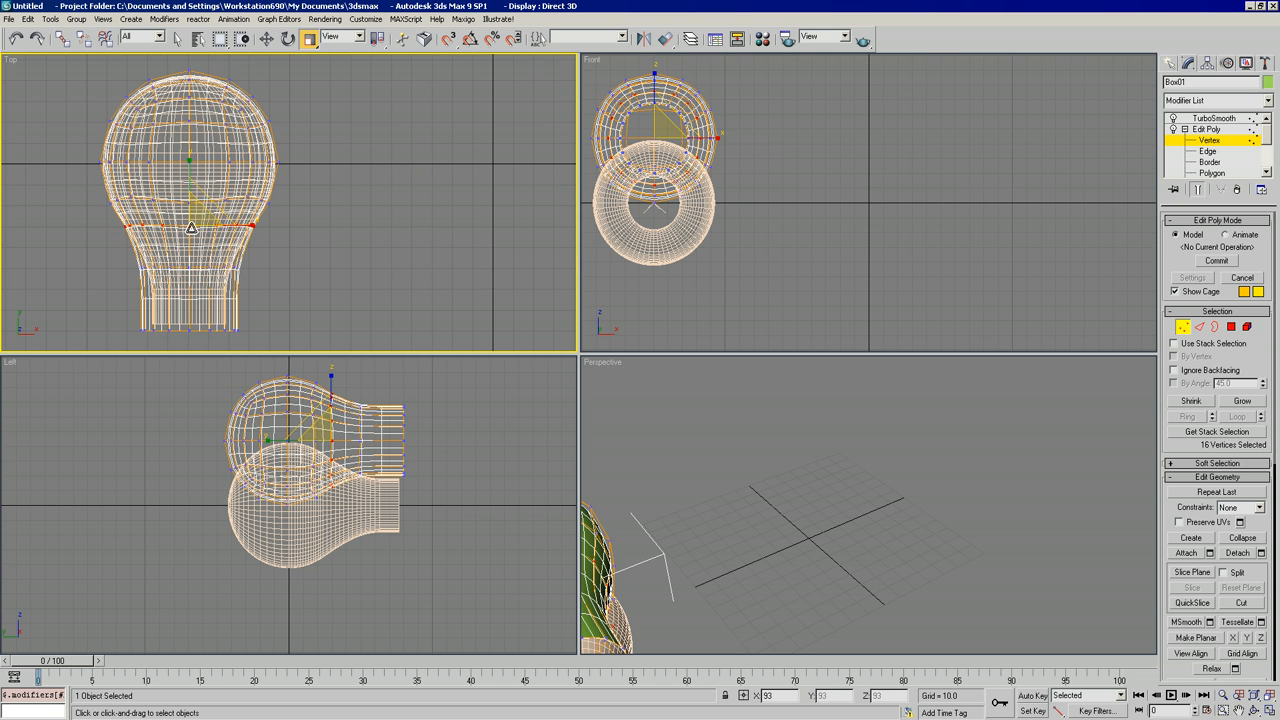
- Scale down the vertex ring at the neck's start and the end ring to about 82%, and move the end ring about 3.4 units toward the globe
{"action": "left_click_drag", "start_coordinate": [263, 277], "coordinate": [199, 265]}
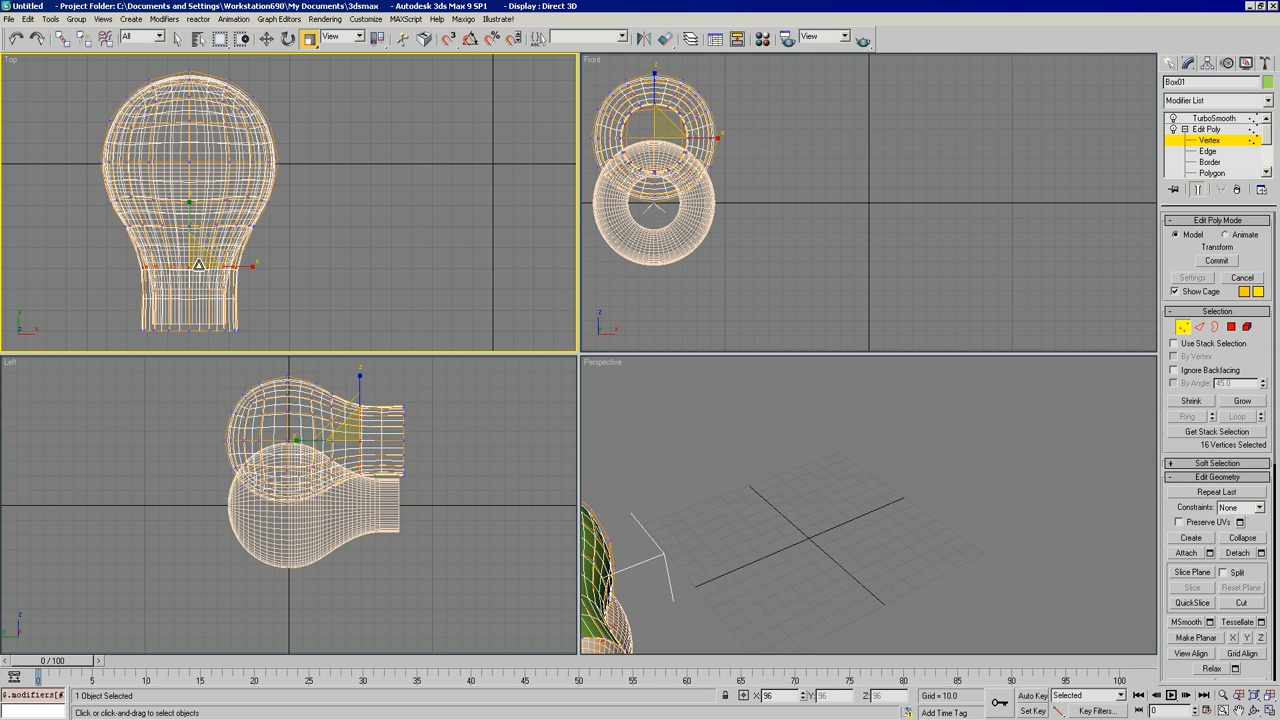
{"action": "left_click", "coordinate": [261, 335]}
{"action": "left_click_drag", "start_coordinate": [260, 345], "coordinate": [95, 320]}
{"action": "left_click_drag", "start_coordinate": [200, 330], "coordinate": [170, 338]}
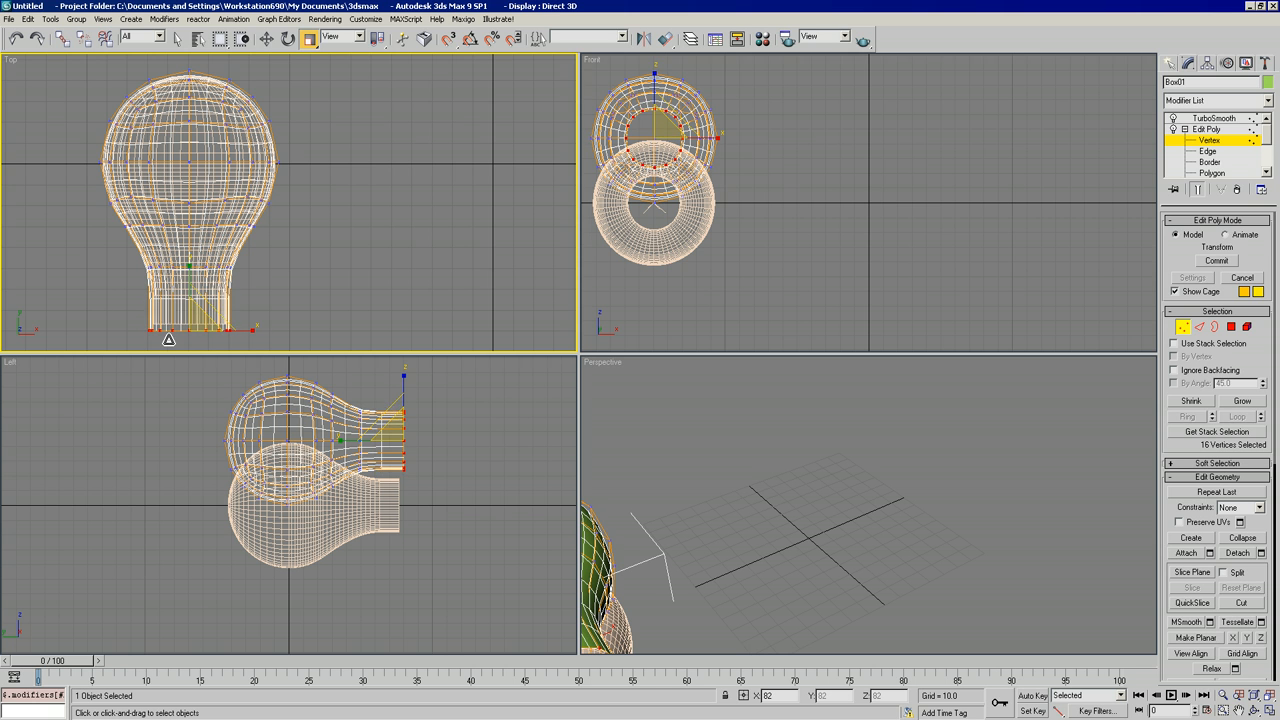
{"action": "left_click", "coordinate": [266, 38]}
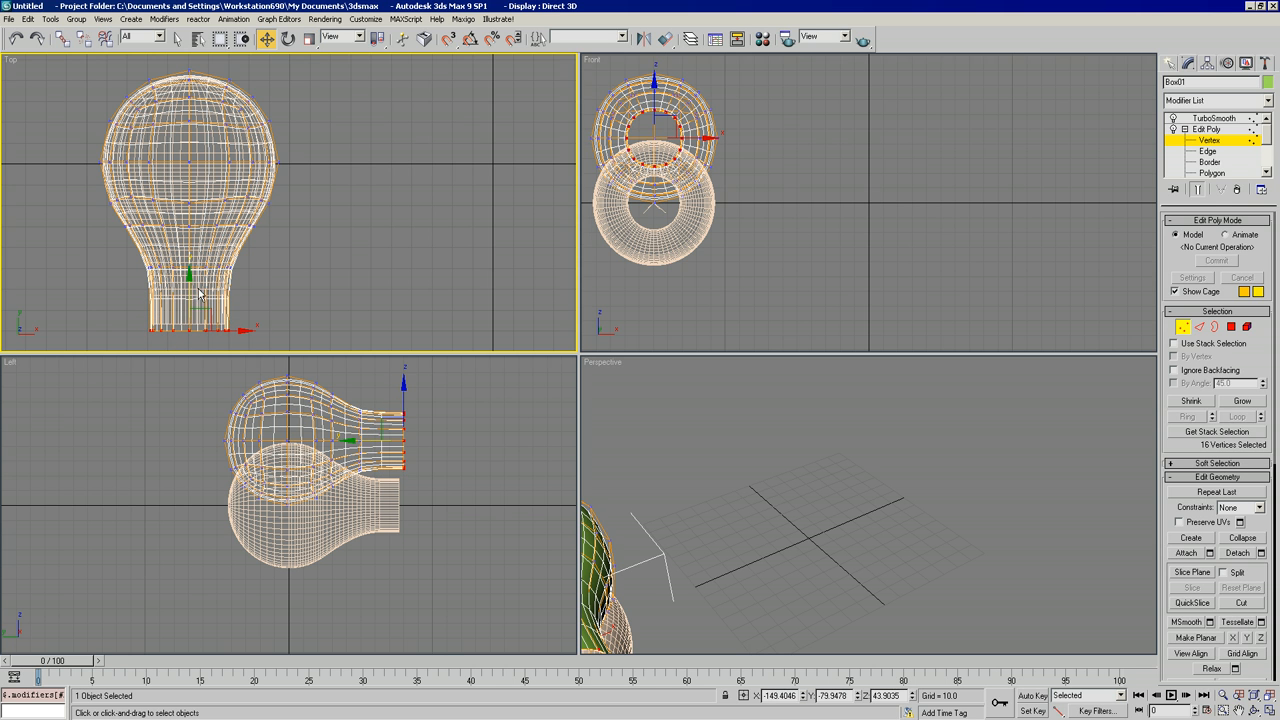
{"action": "left_click_drag", "start_coordinate": [189, 287], "coordinate": [189, 279]}
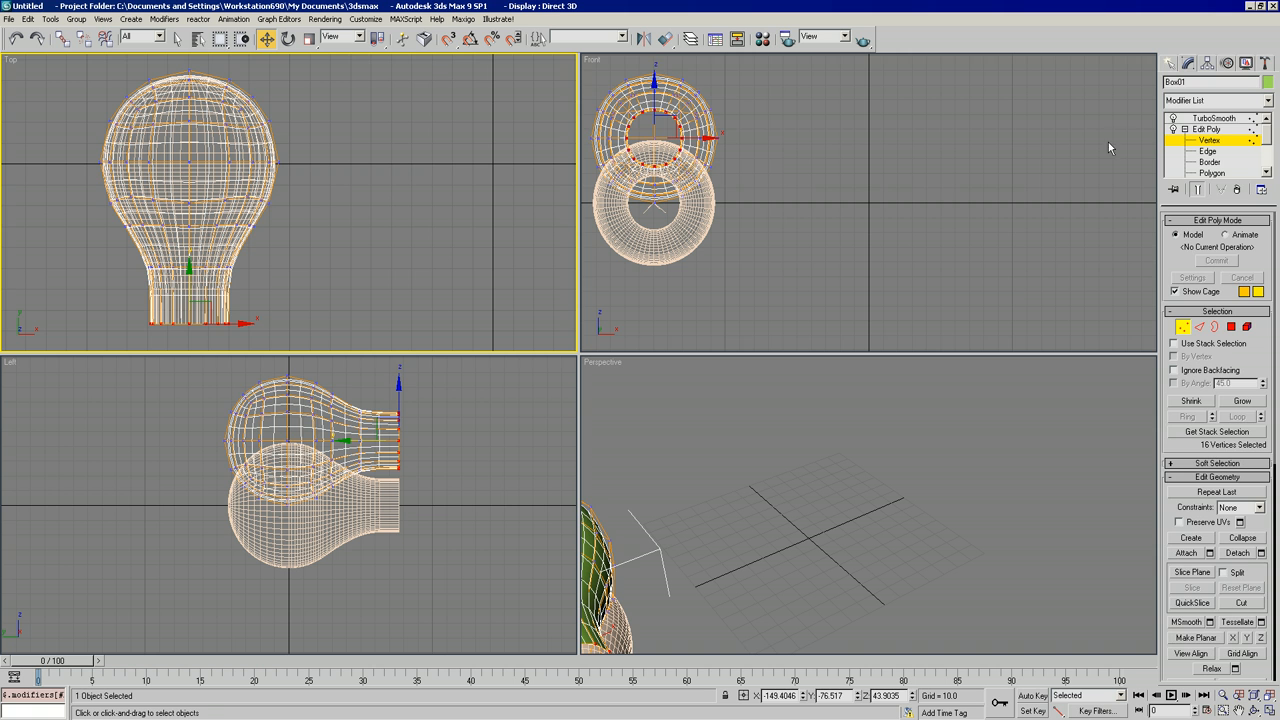
- Return to the TurboSmooth level, move the box bulb along X to about -45 so it stands beside the lathed bulb, and deselect it
{"action": "left_click", "coordinate": [1212, 118]}
{"action": "left_click_drag", "start_coordinate": [228, 161], "coordinate": [441, 160], "text": "shift"}
{"action": "left_click", "coordinate": [833, 438]}
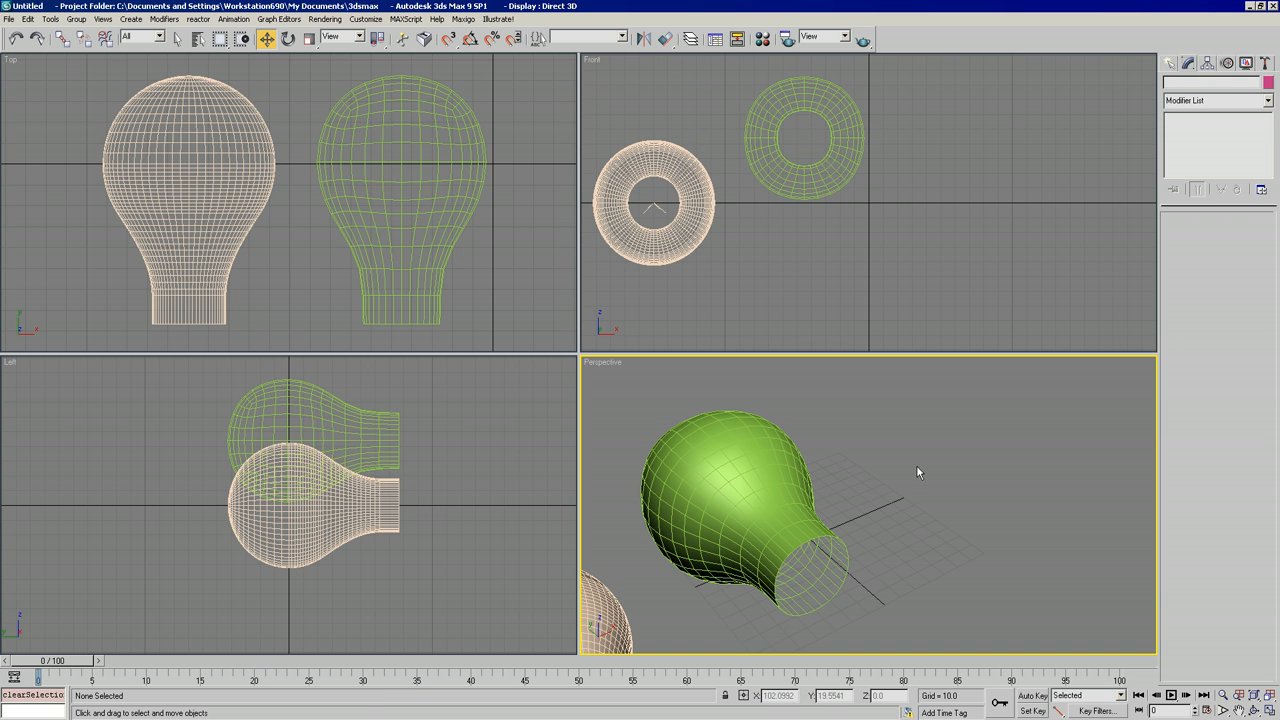
- Select the box bulb and examine its mesh beside the lathed bulb from the globe and open neck ends in a maximized perspective view
{"action": "left_click", "coordinate": [770, 489]}
{"action": "left_click", "coordinate": [1268, 709]}
{"action": "left_click", "coordinate": [1253, 710]}
{"action": "mouse_move", "coordinate": [420, 420]}
{"action": "left_mouse_down"}
{"action": "mouse_move", "coordinate": [608, 380]}
{"action": "mouse_move", "coordinate": [712, 410]}
{"action": "left_mouse_up"}
{"action": "scroll", "coordinate": [608, 380], "scroll_direction": "down", "scroll_amount": 3}
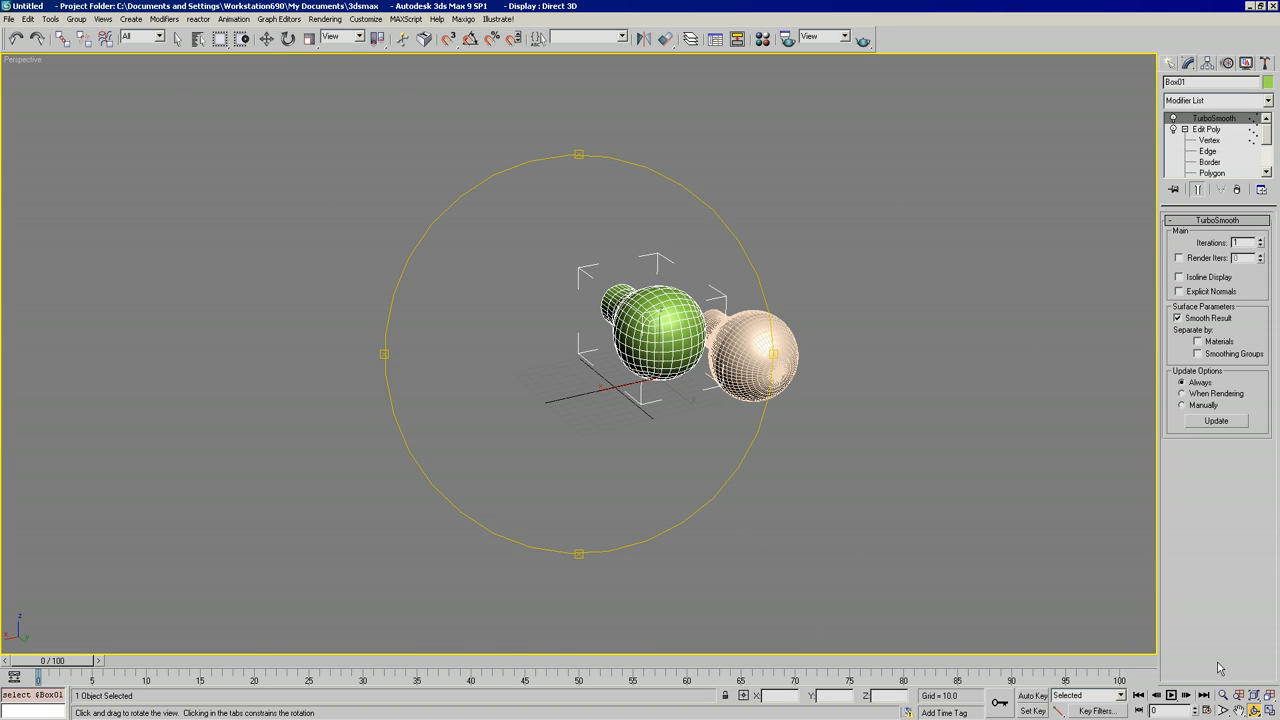
{"action": "left_click", "coordinate": [1239, 709]}
{"action": "scroll", "coordinate": [707, 455], "scroll_direction": "up", "scroll_amount": 5}
{"action": "left_click_drag", "start_coordinate": [707, 455], "coordinate": [636, 431]}
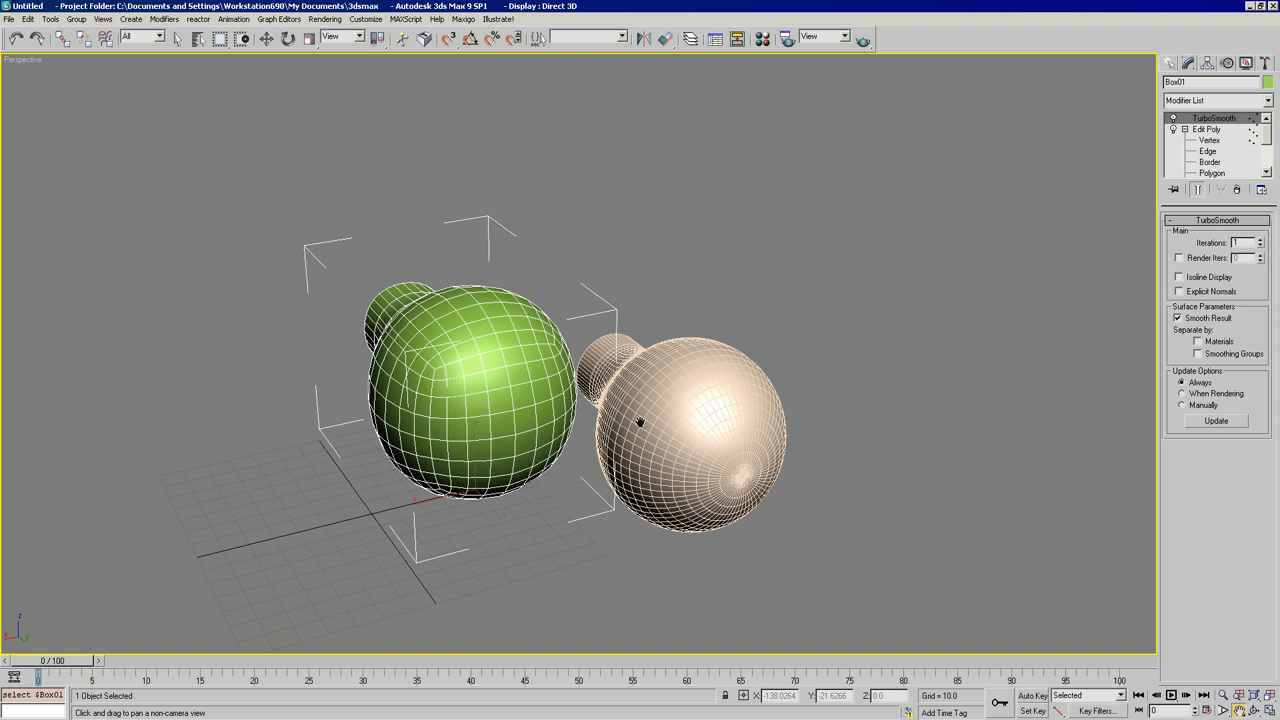
{"action": "left_click", "coordinate": [1254, 710]}
{"action": "left_click_drag", "start_coordinate": [560, 400], "coordinate": [842, 378]}
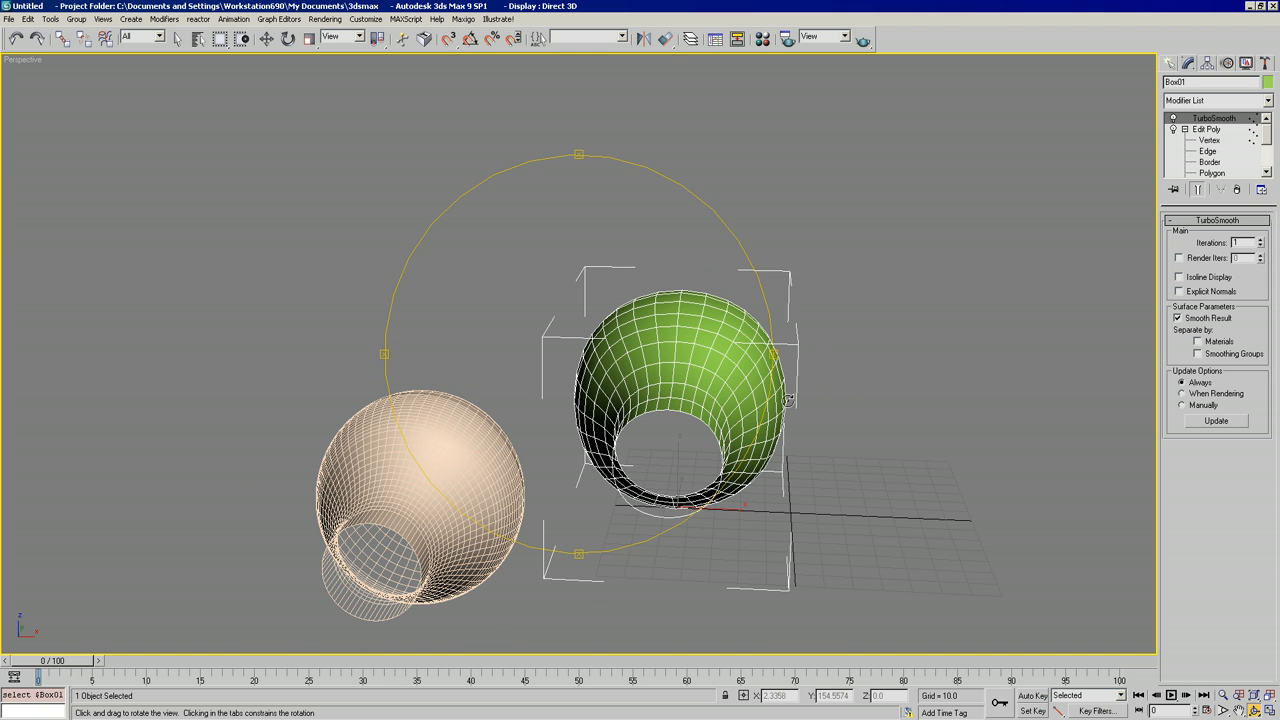
- Add a Shell modifier to the box bulb to give its surface thickness, deselect it, and check both bulbs from the globe end
{"action": "left_click", "coordinate": [266, 38]}
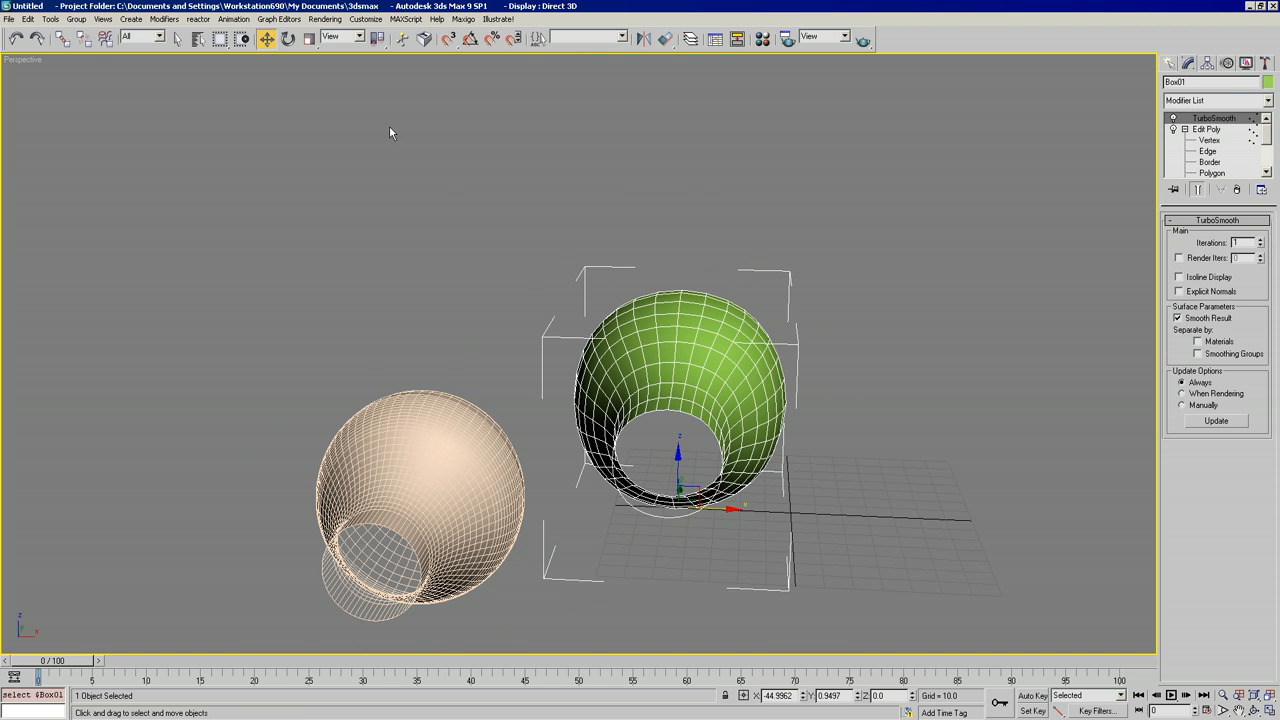
{"action": "left_click", "coordinate": [1252, 101]}
{"action": "scroll", "coordinate": [1220, 450], "scroll_direction": "down", "scroll_amount": 10}
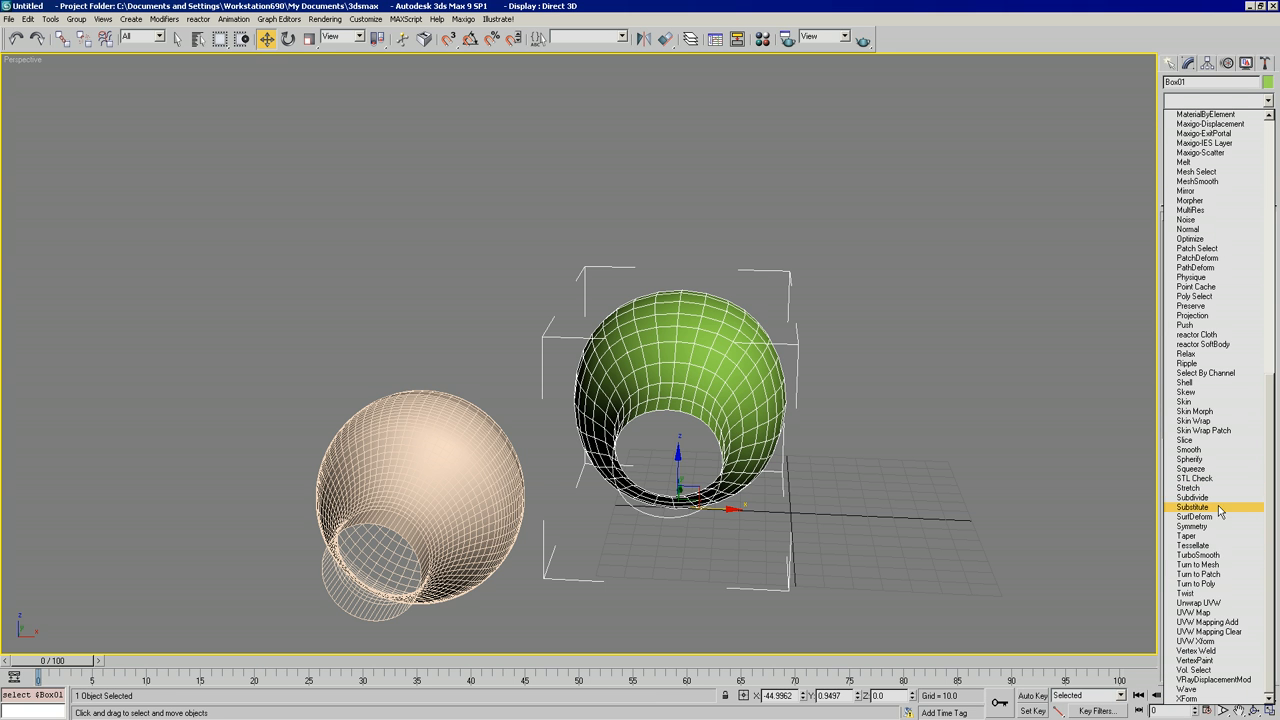
{"action": "left_click", "coordinate": [1200, 382]}
{"action": "left_click", "coordinate": [975, 512]}
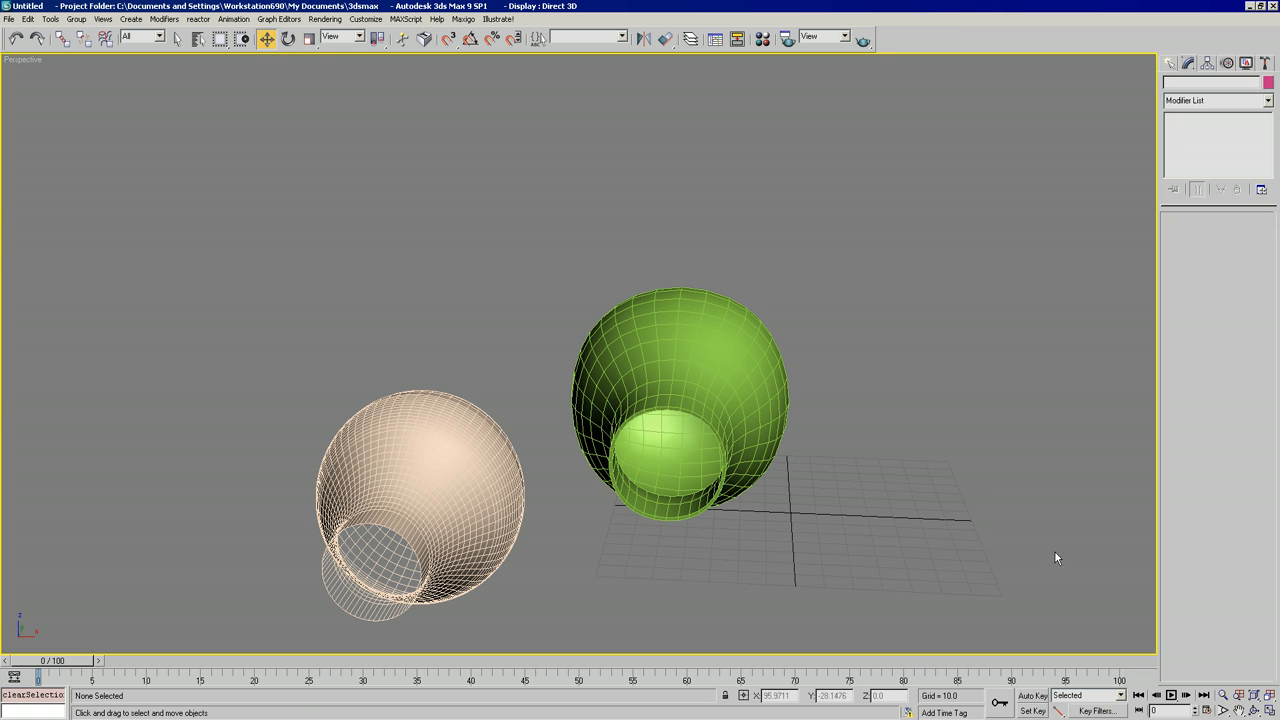
{"action": "left_click", "coordinate": [1254, 710]}
{"action": "mouse_move", "coordinate": [600, 350]}
{"action": "left_mouse_down"}
{"action": "mouse_move", "coordinate": [414, 346]}
{"action": "mouse_move", "coordinate": [534, 351]}
{"action": "left_mouse_up"}
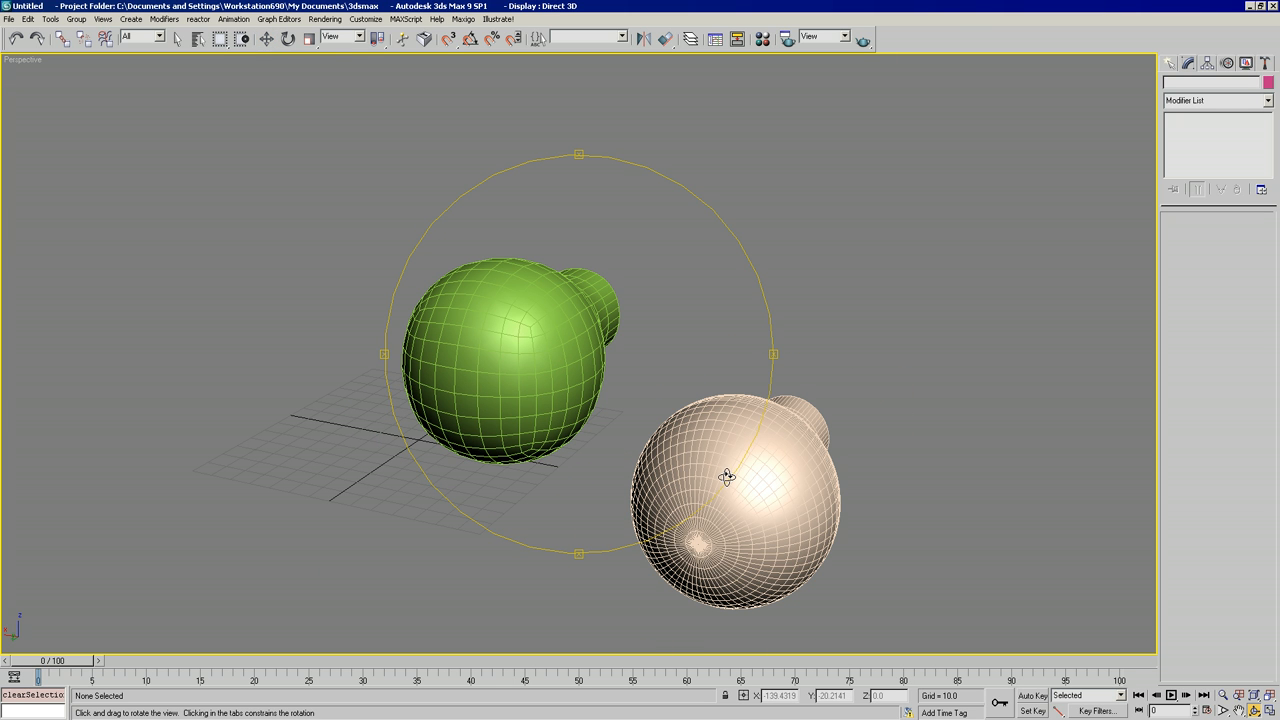